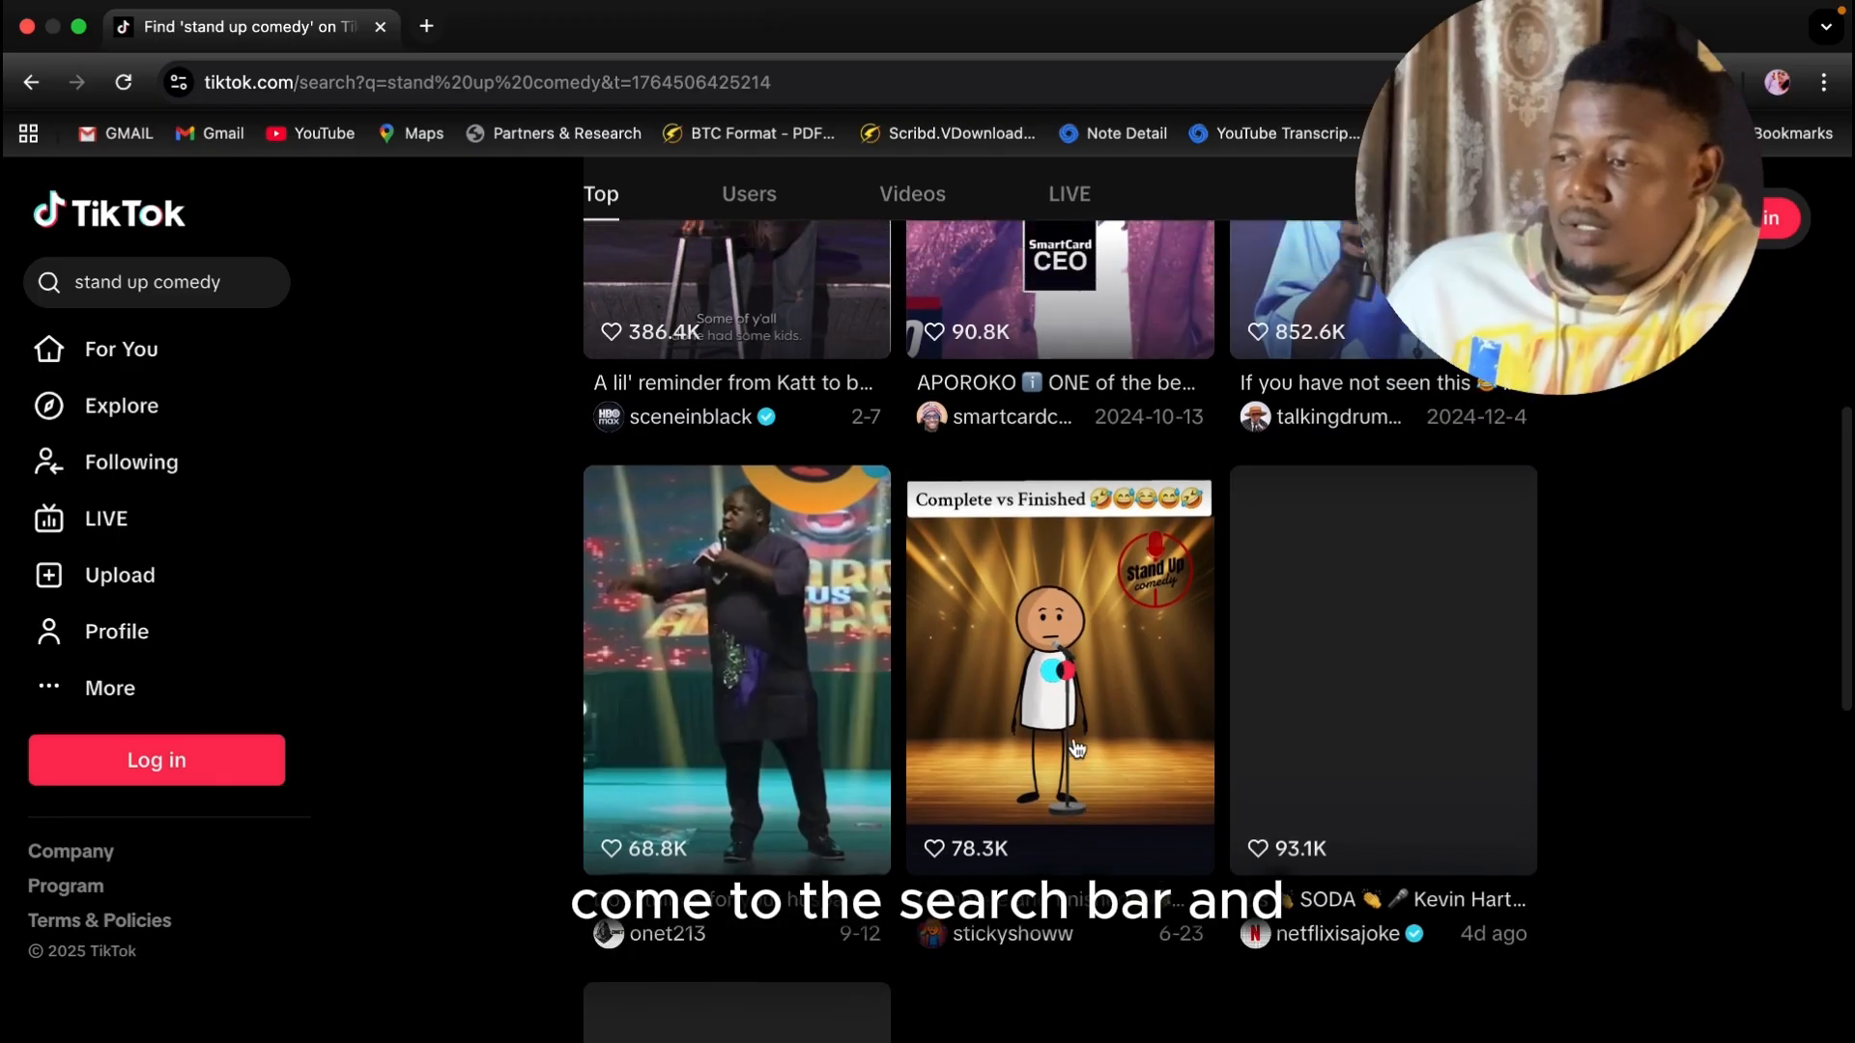
# Step: Open the stand-up comedy video captioned "If you have not seen this" from the search results and copy its link, pausing playback
pyautogui.scroll(5, 1076, 749)
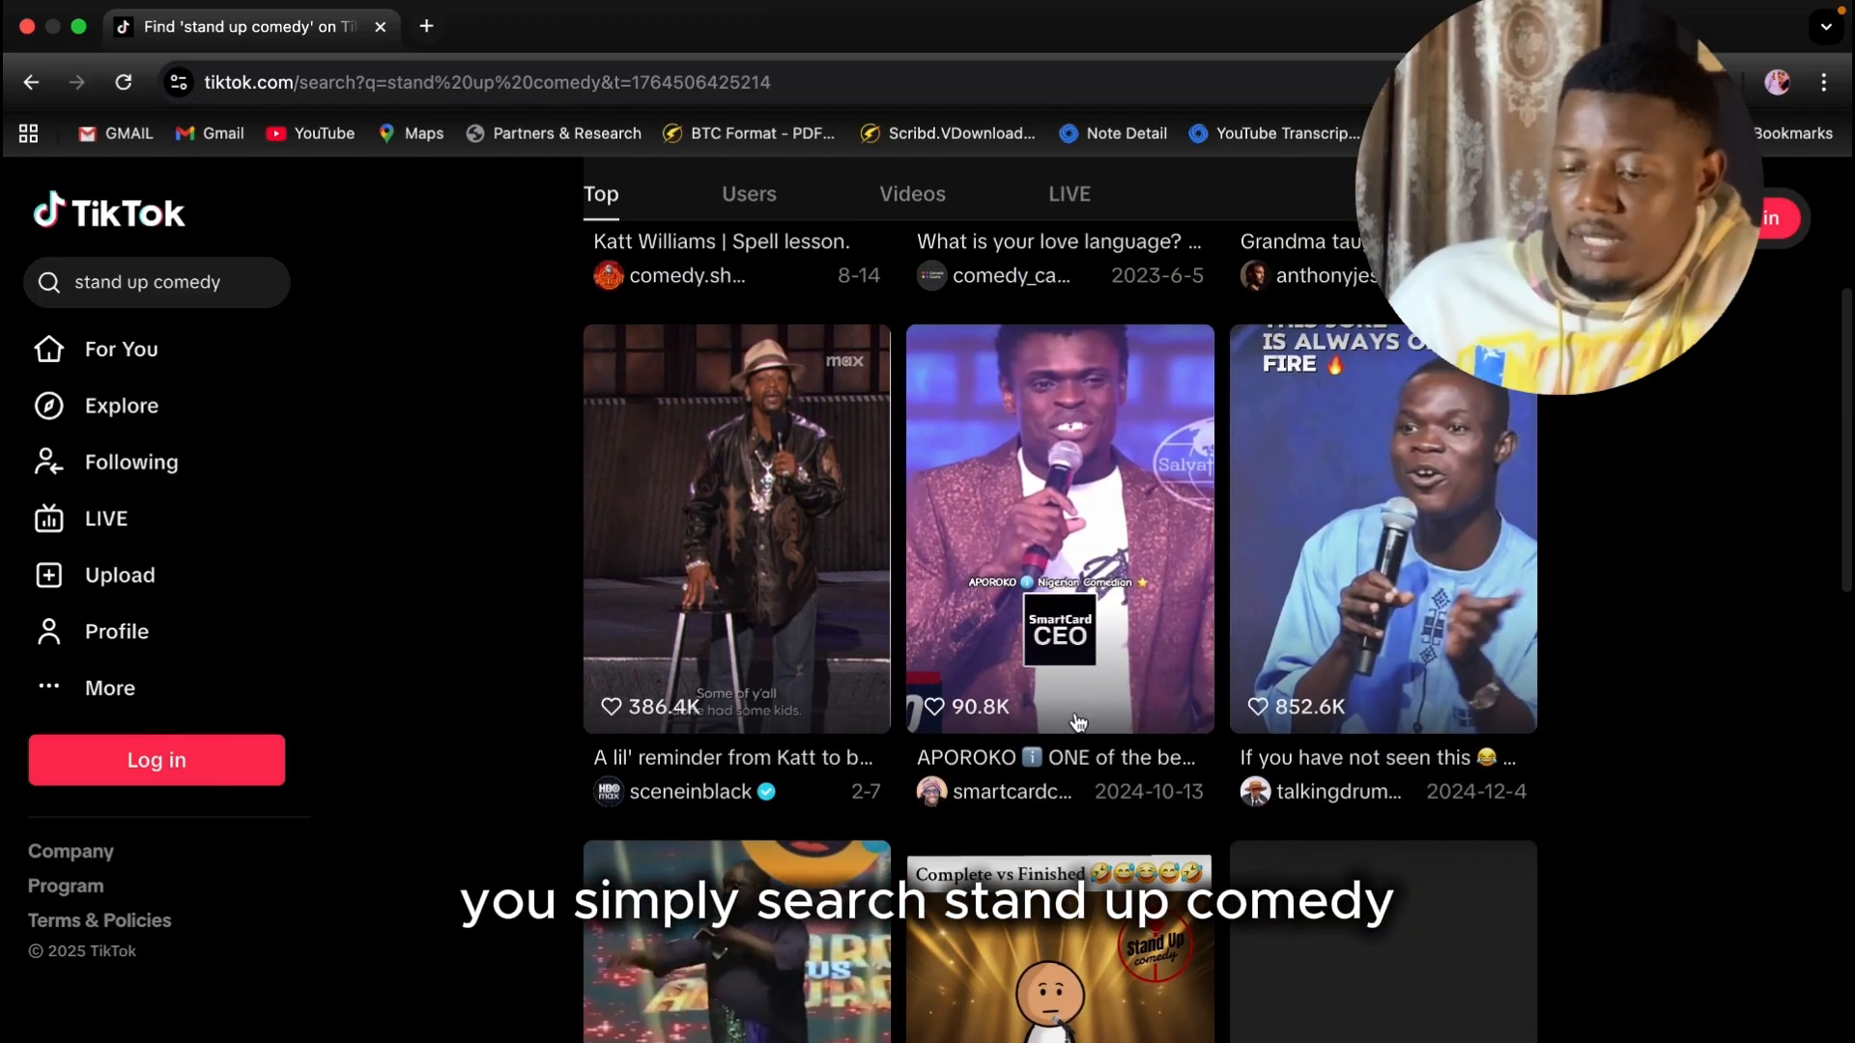
pyautogui.click(1307, 599)
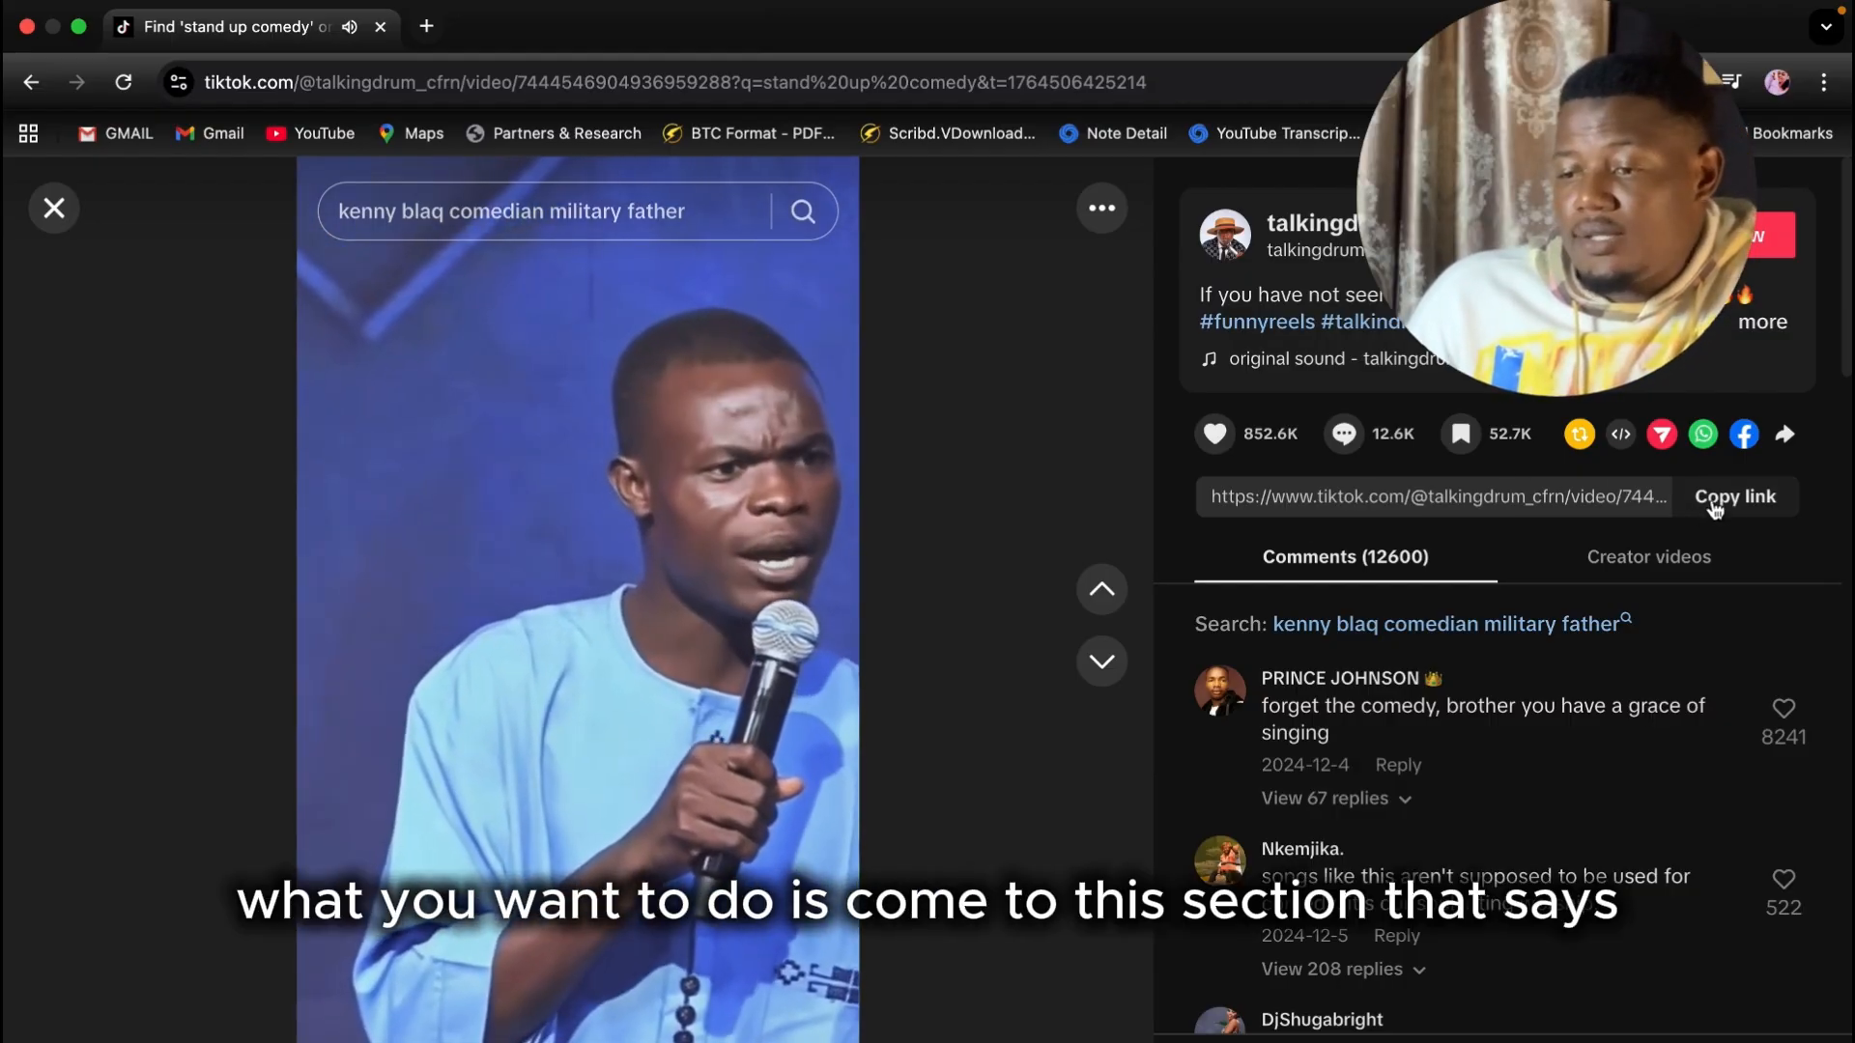
pyautogui.click(1724, 502)
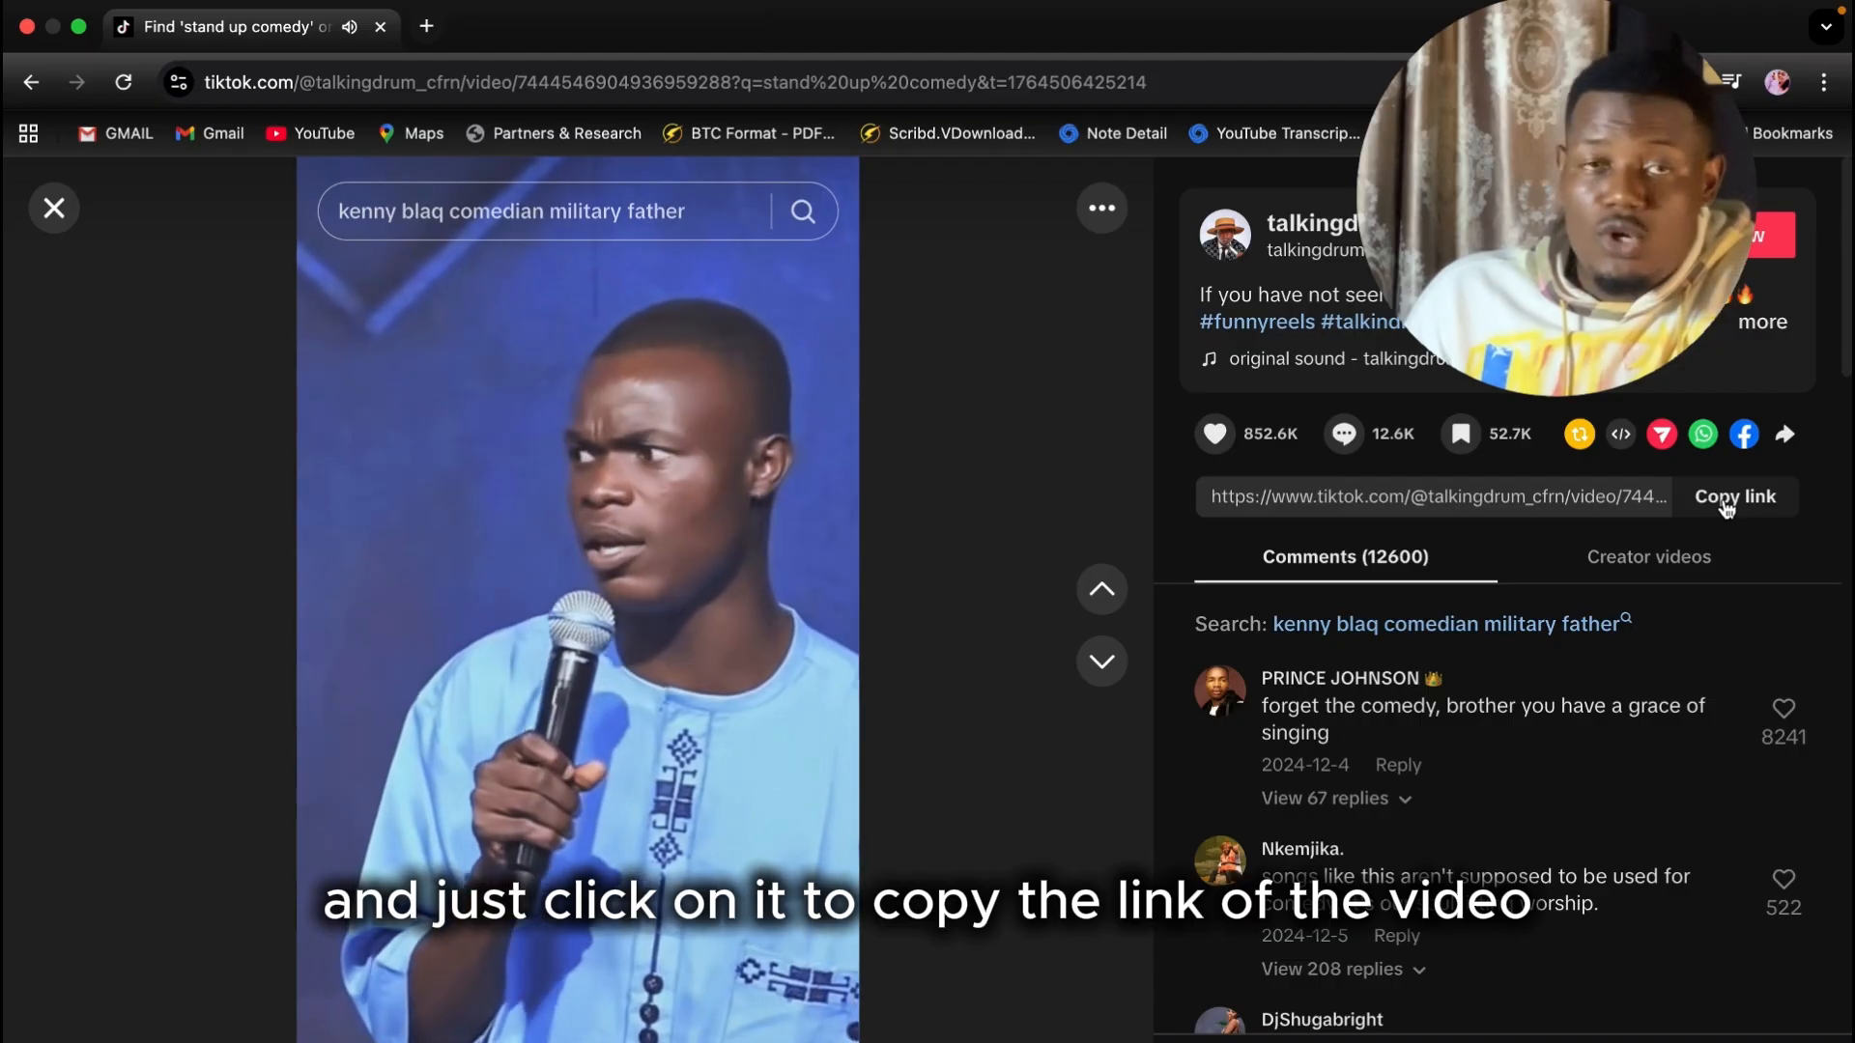
pyautogui.click(610, 610)
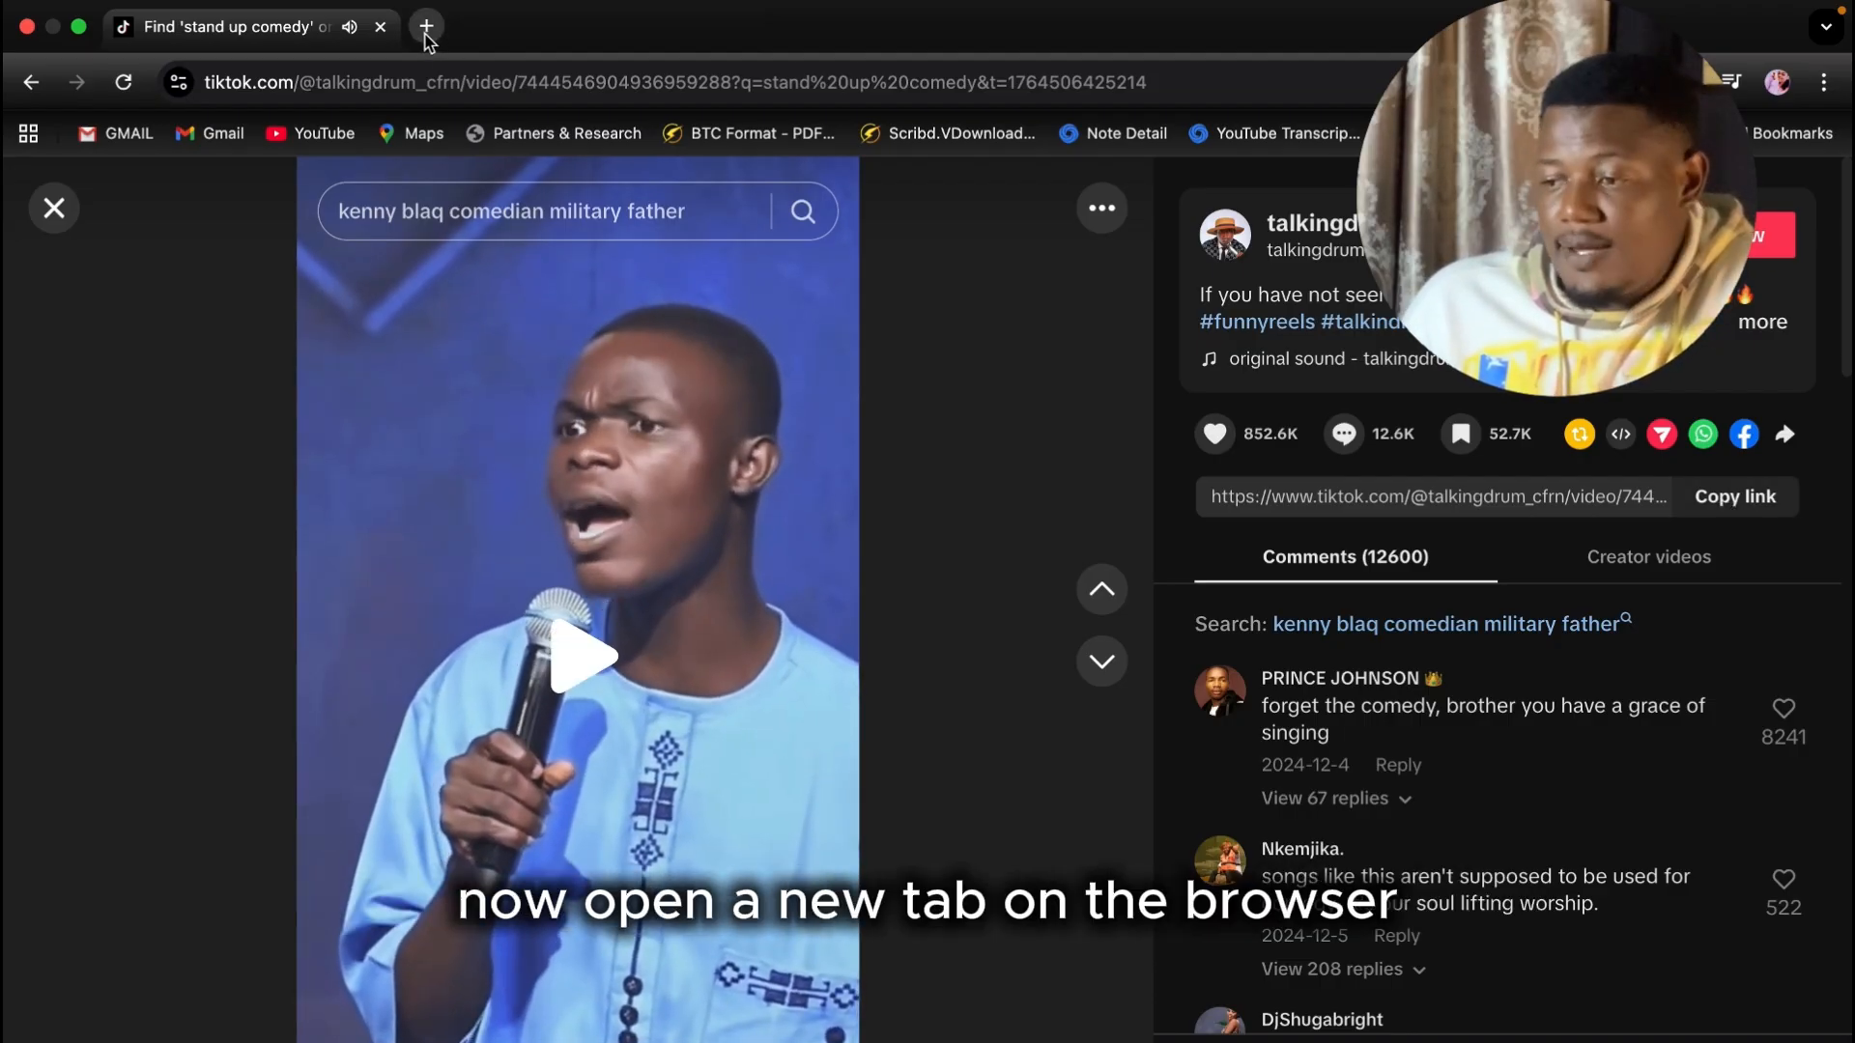
# Step: Search the web for "tiktok video downloader" in a new browser tab and look through the results
pyautogui.click(425, 27)
pyautogui.write('tiktok ')
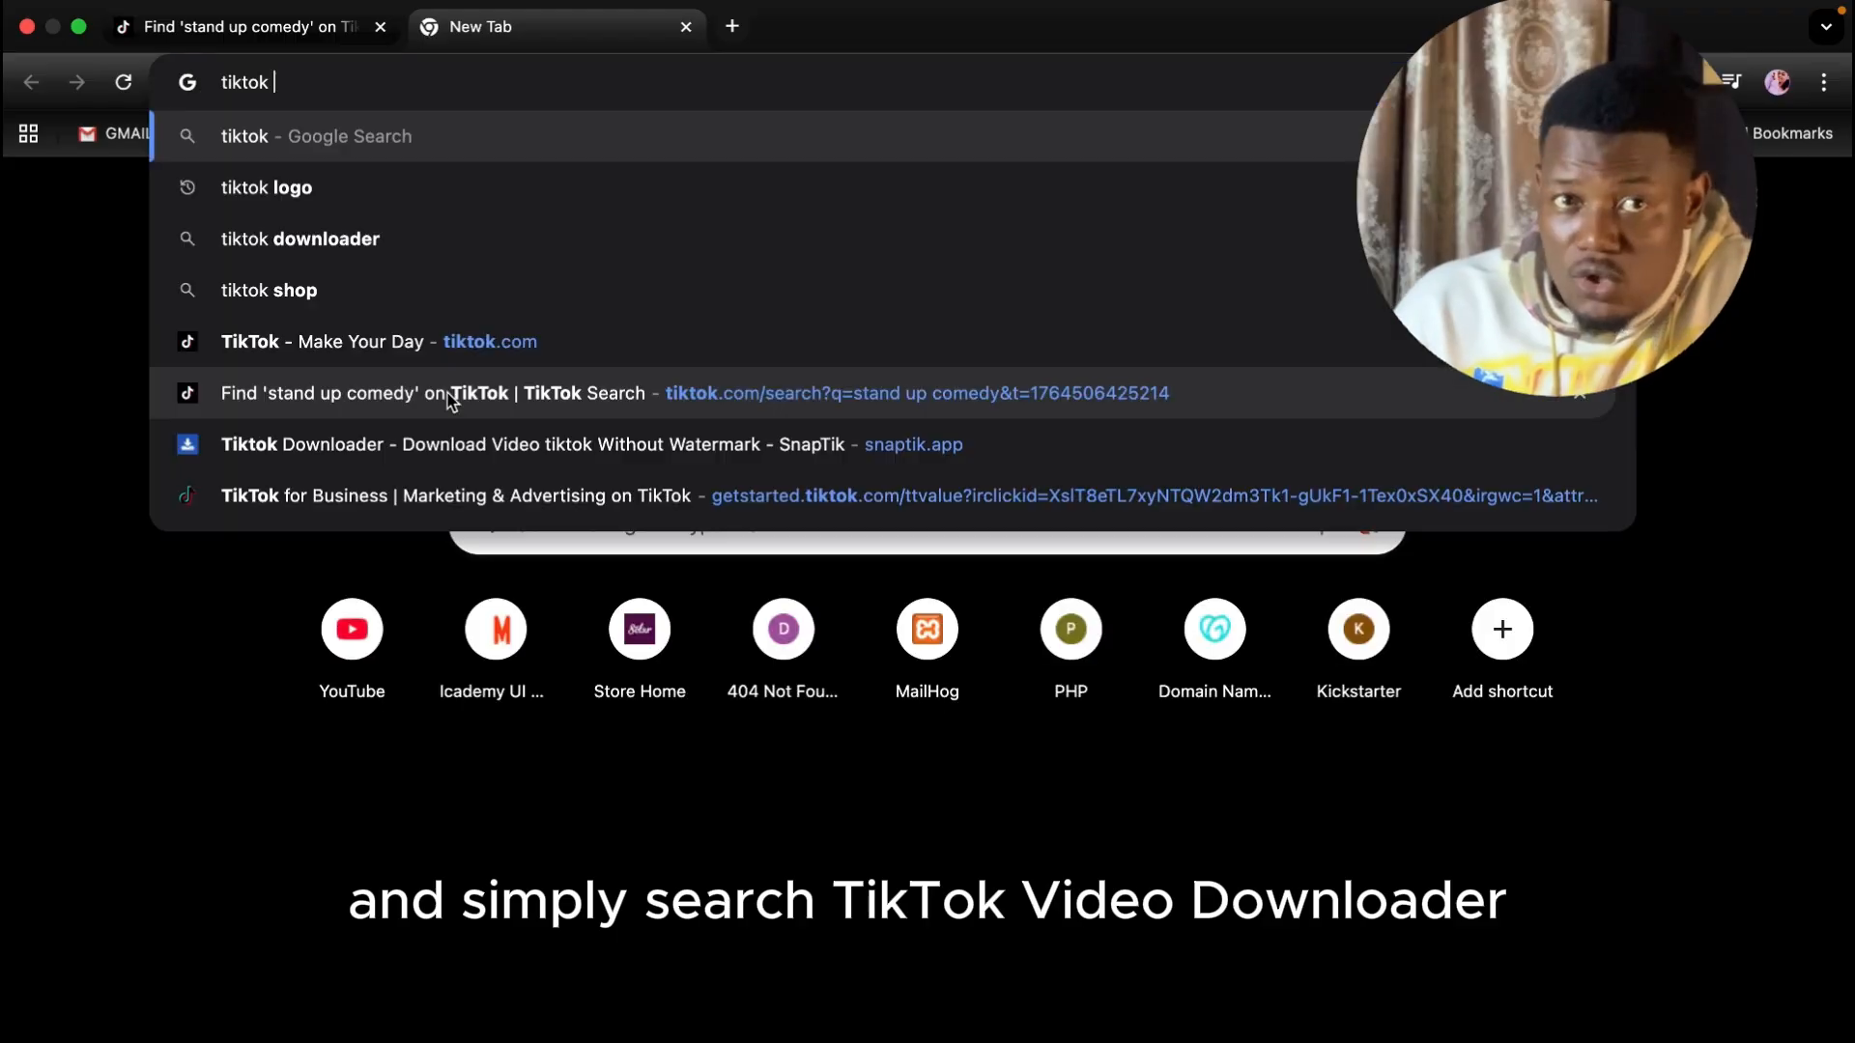
pyautogui.write('video downloader')
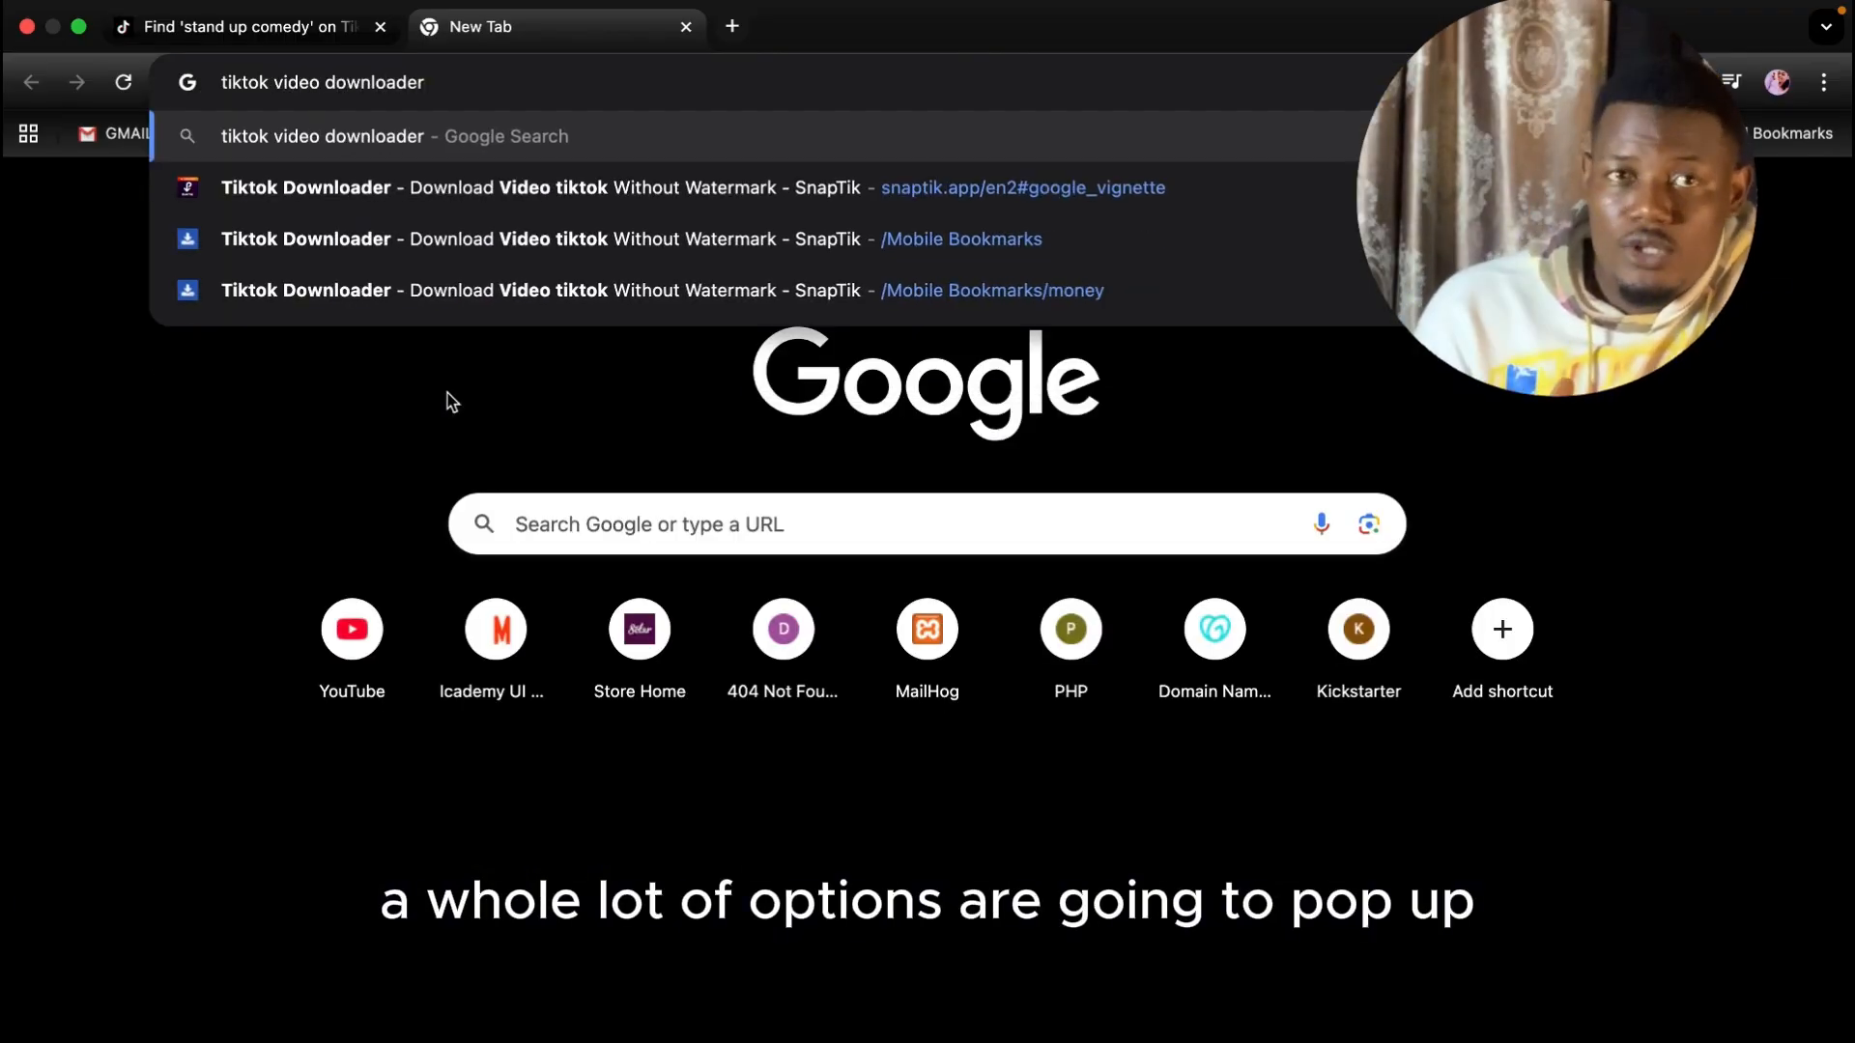
pyautogui.press('Return')
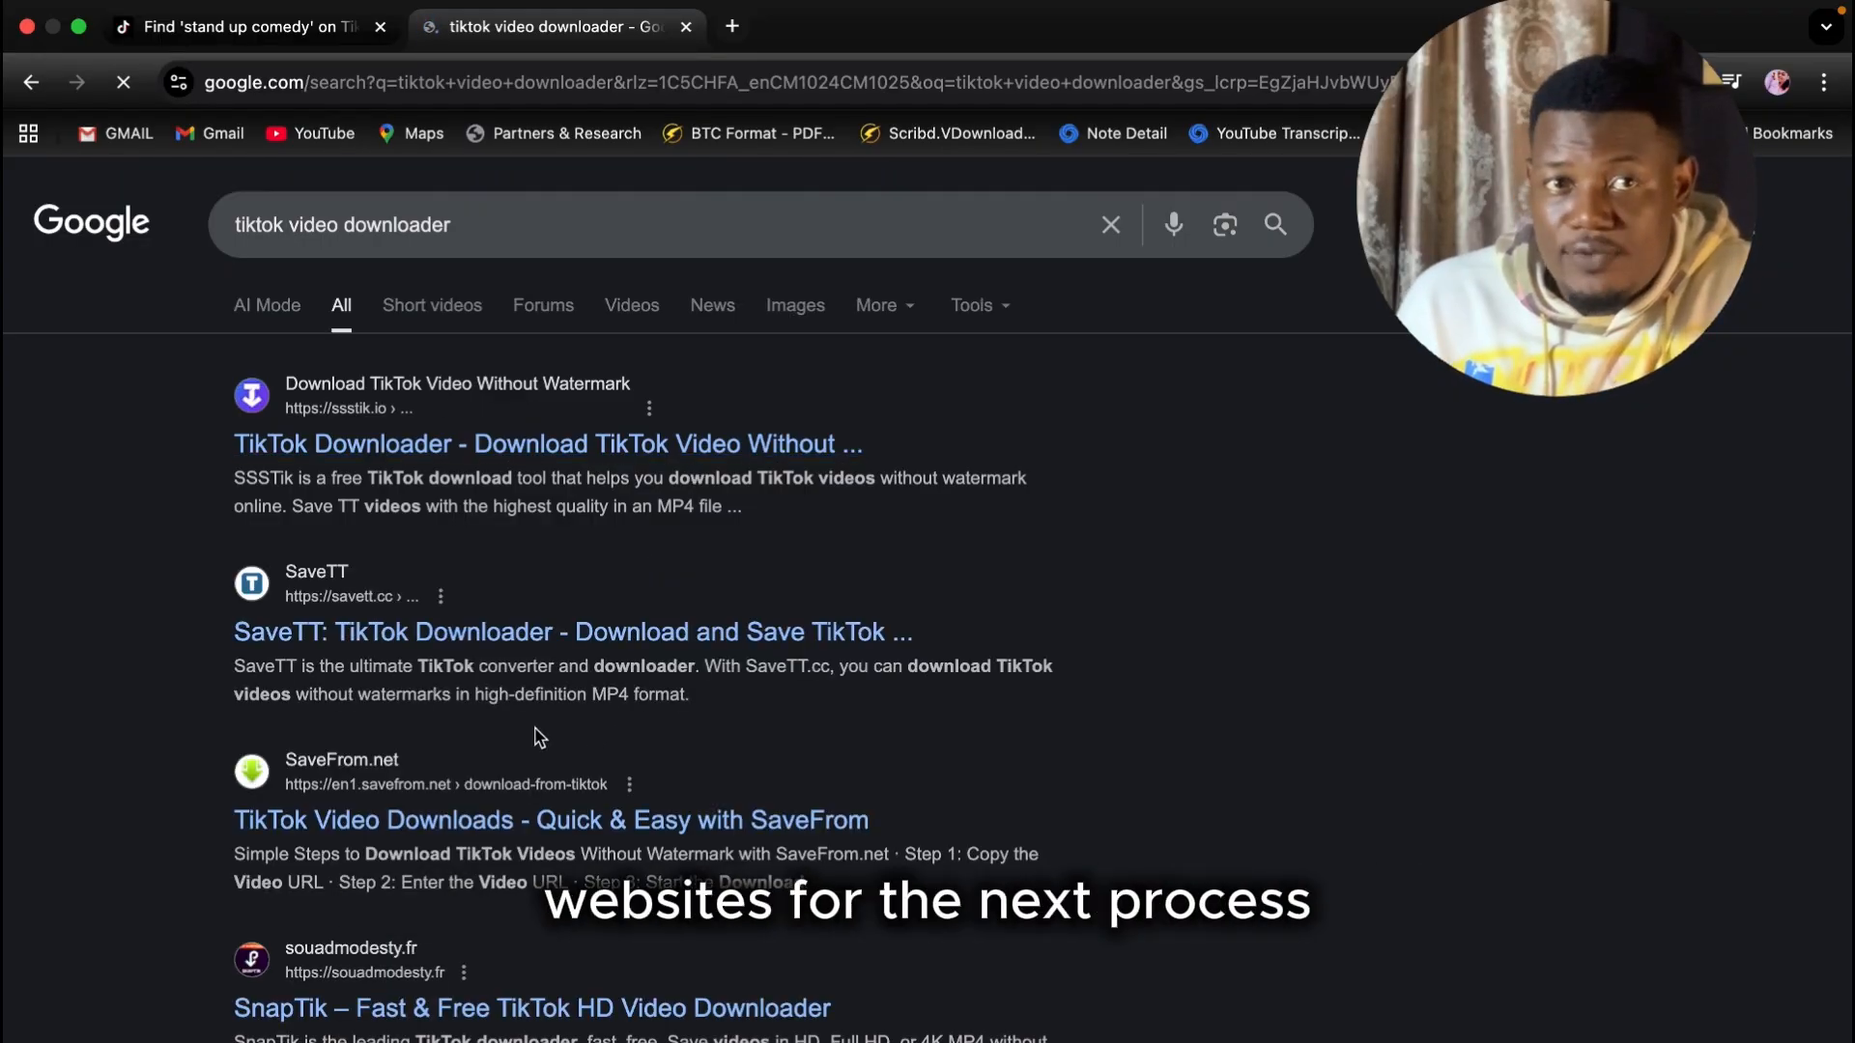
pyautogui.scroll(-1, 538, 736)
pyautogui.scroll(-5, 538, 736)
pyautogui.scroll(5, 538, 736)
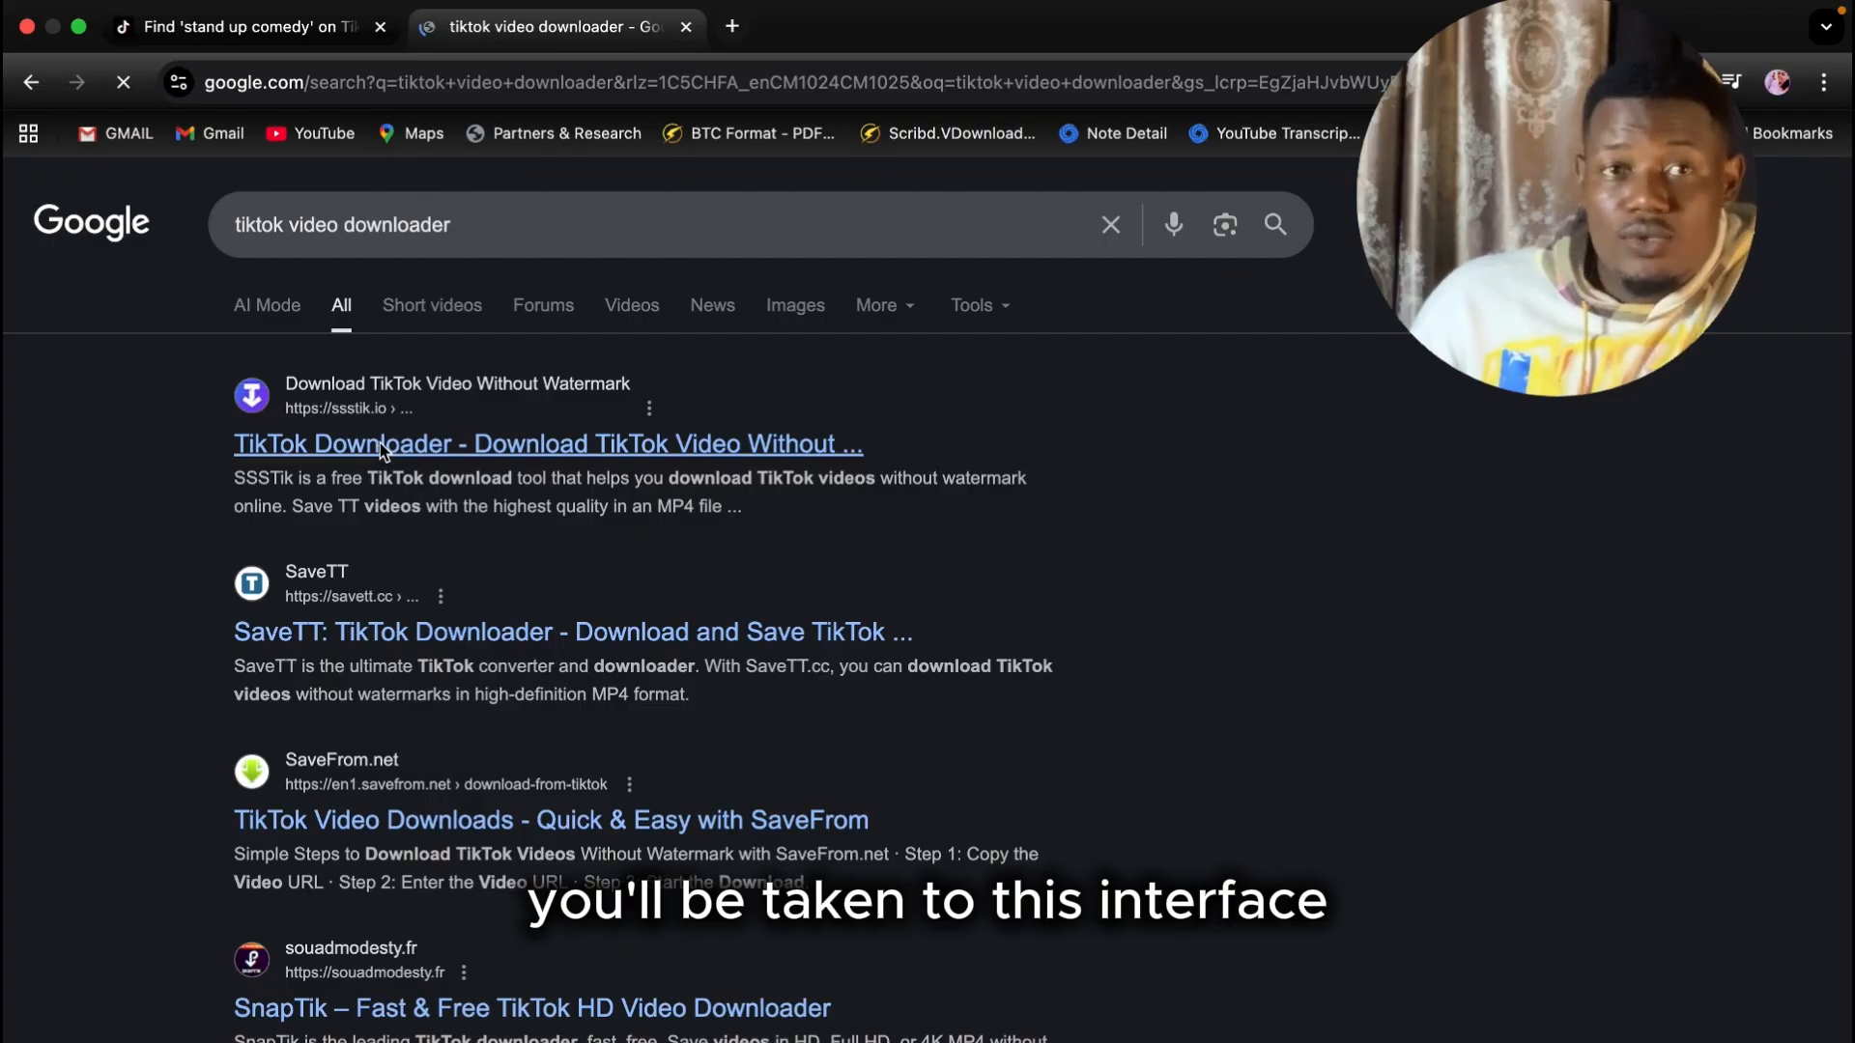
# Step: Submit the copied video link to the SSSTik downloader and download its audio as MP3, dismissing the advertisement
pyautogui.hotkey('ctrl', 'v')
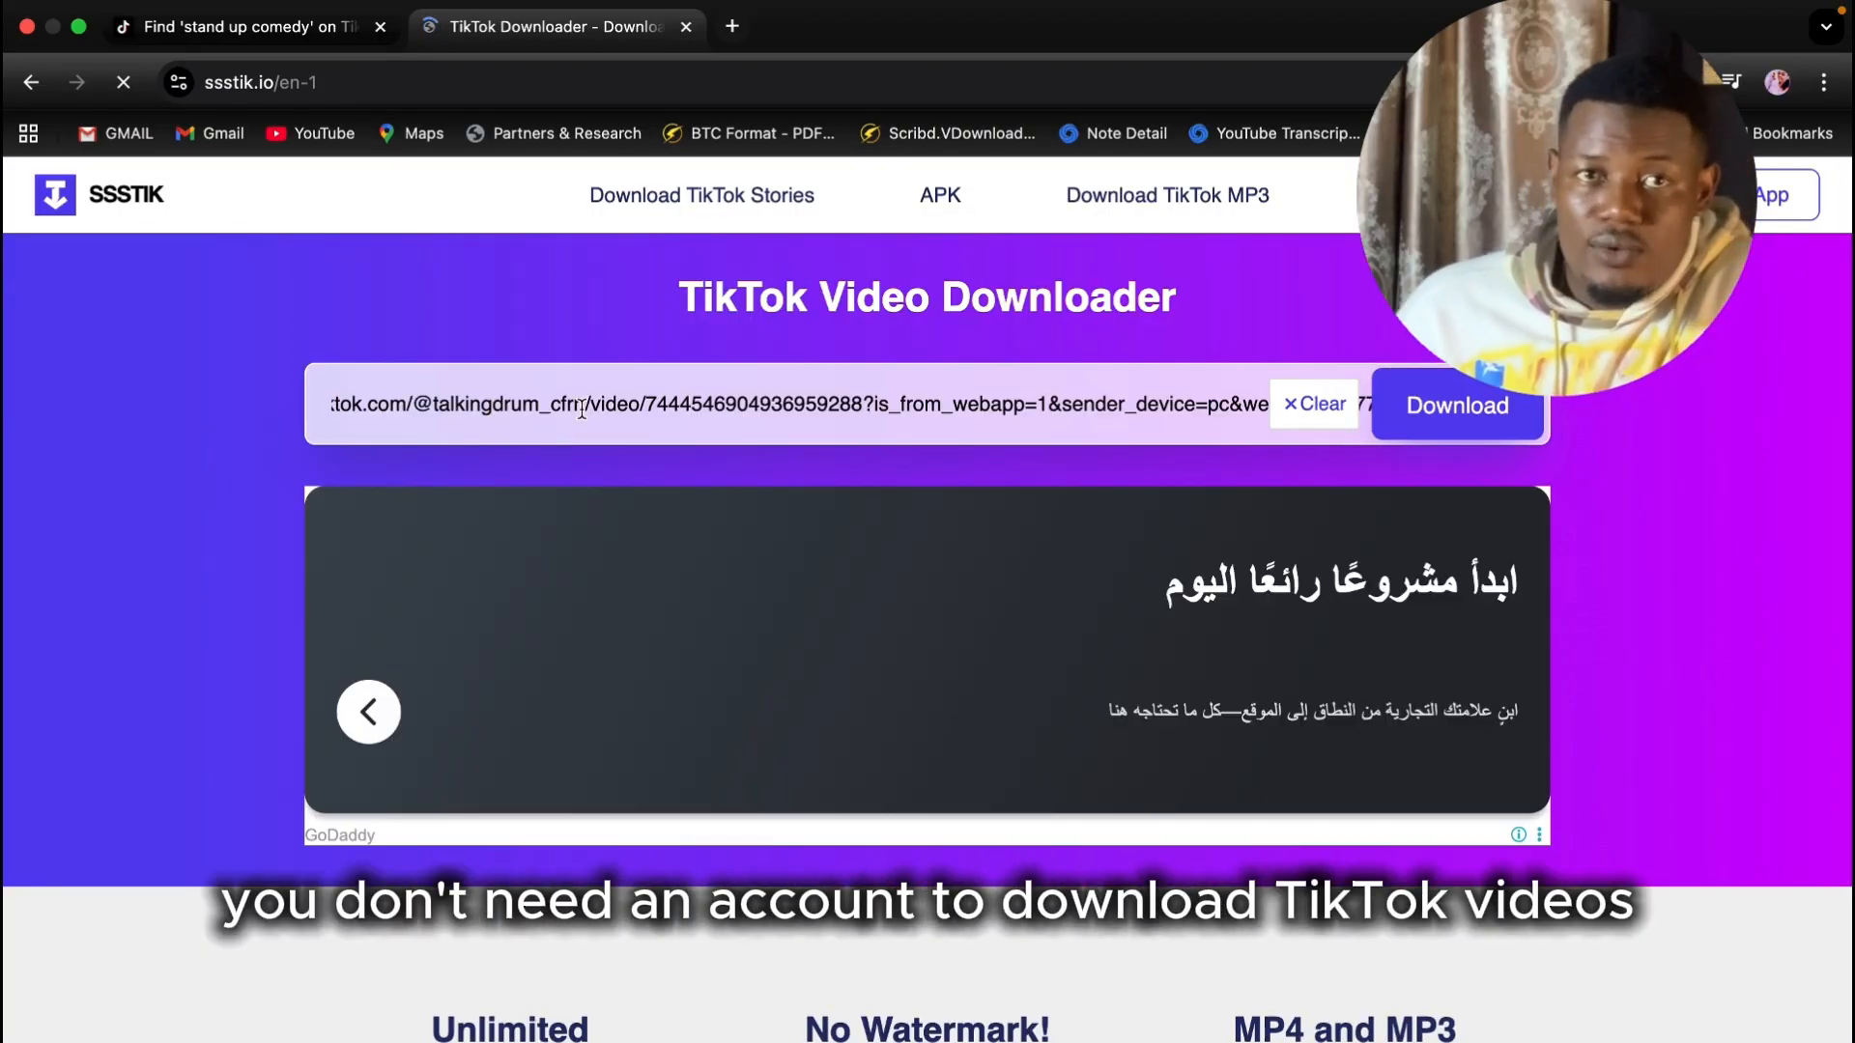
pyautogui.click(1468, 423)
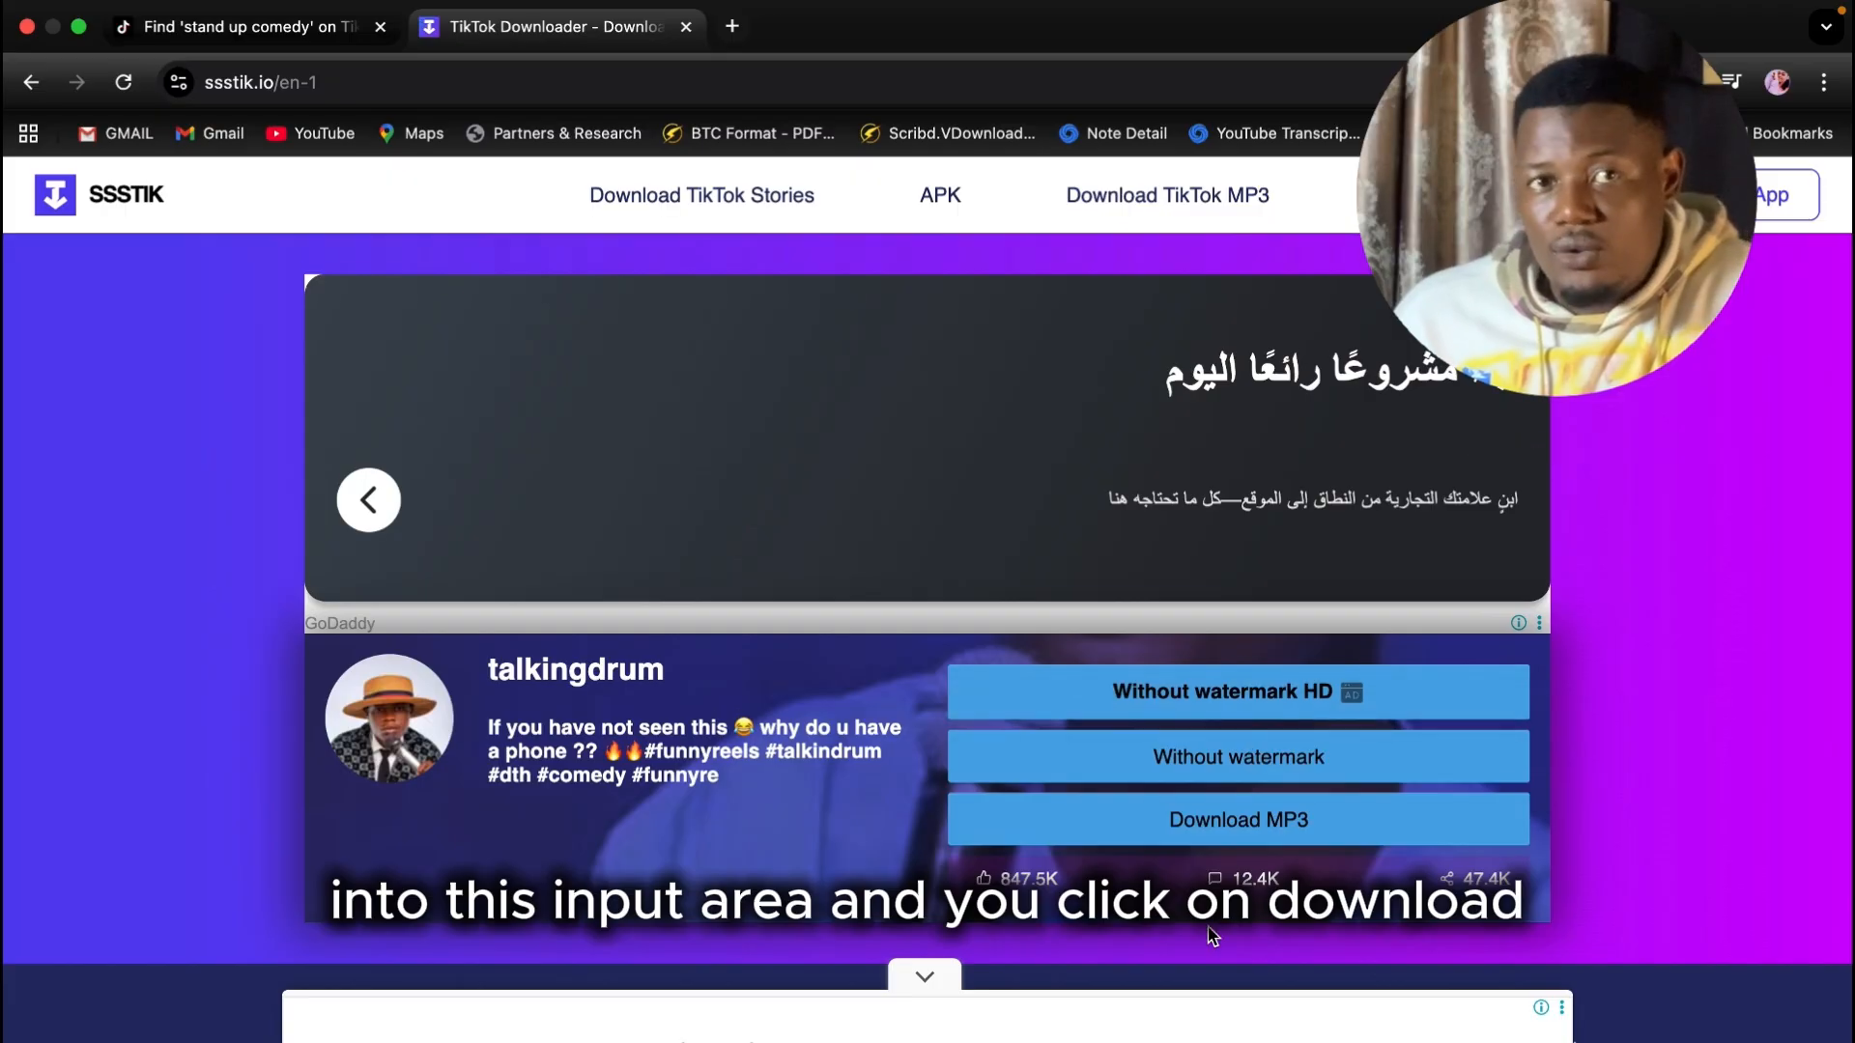
pyautogui.scroll(-1, 1212, 935)
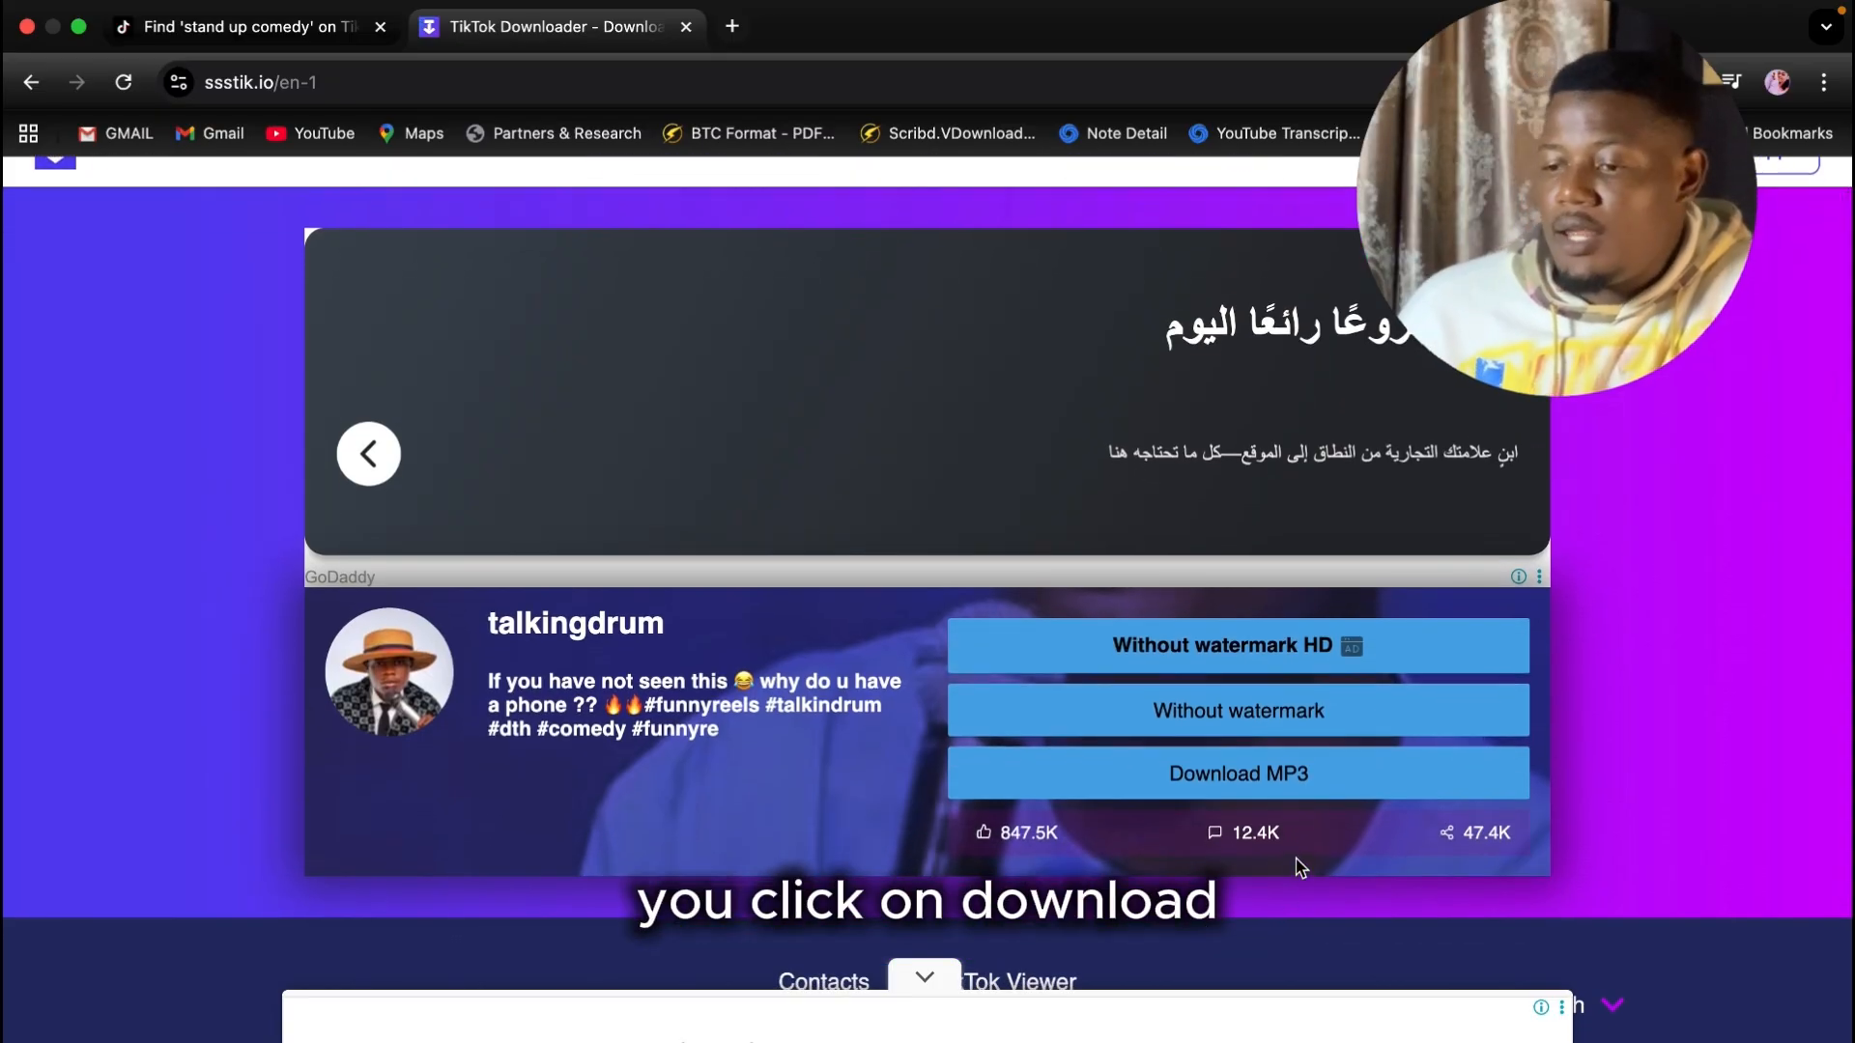
pyautogui.click(1276, 788)
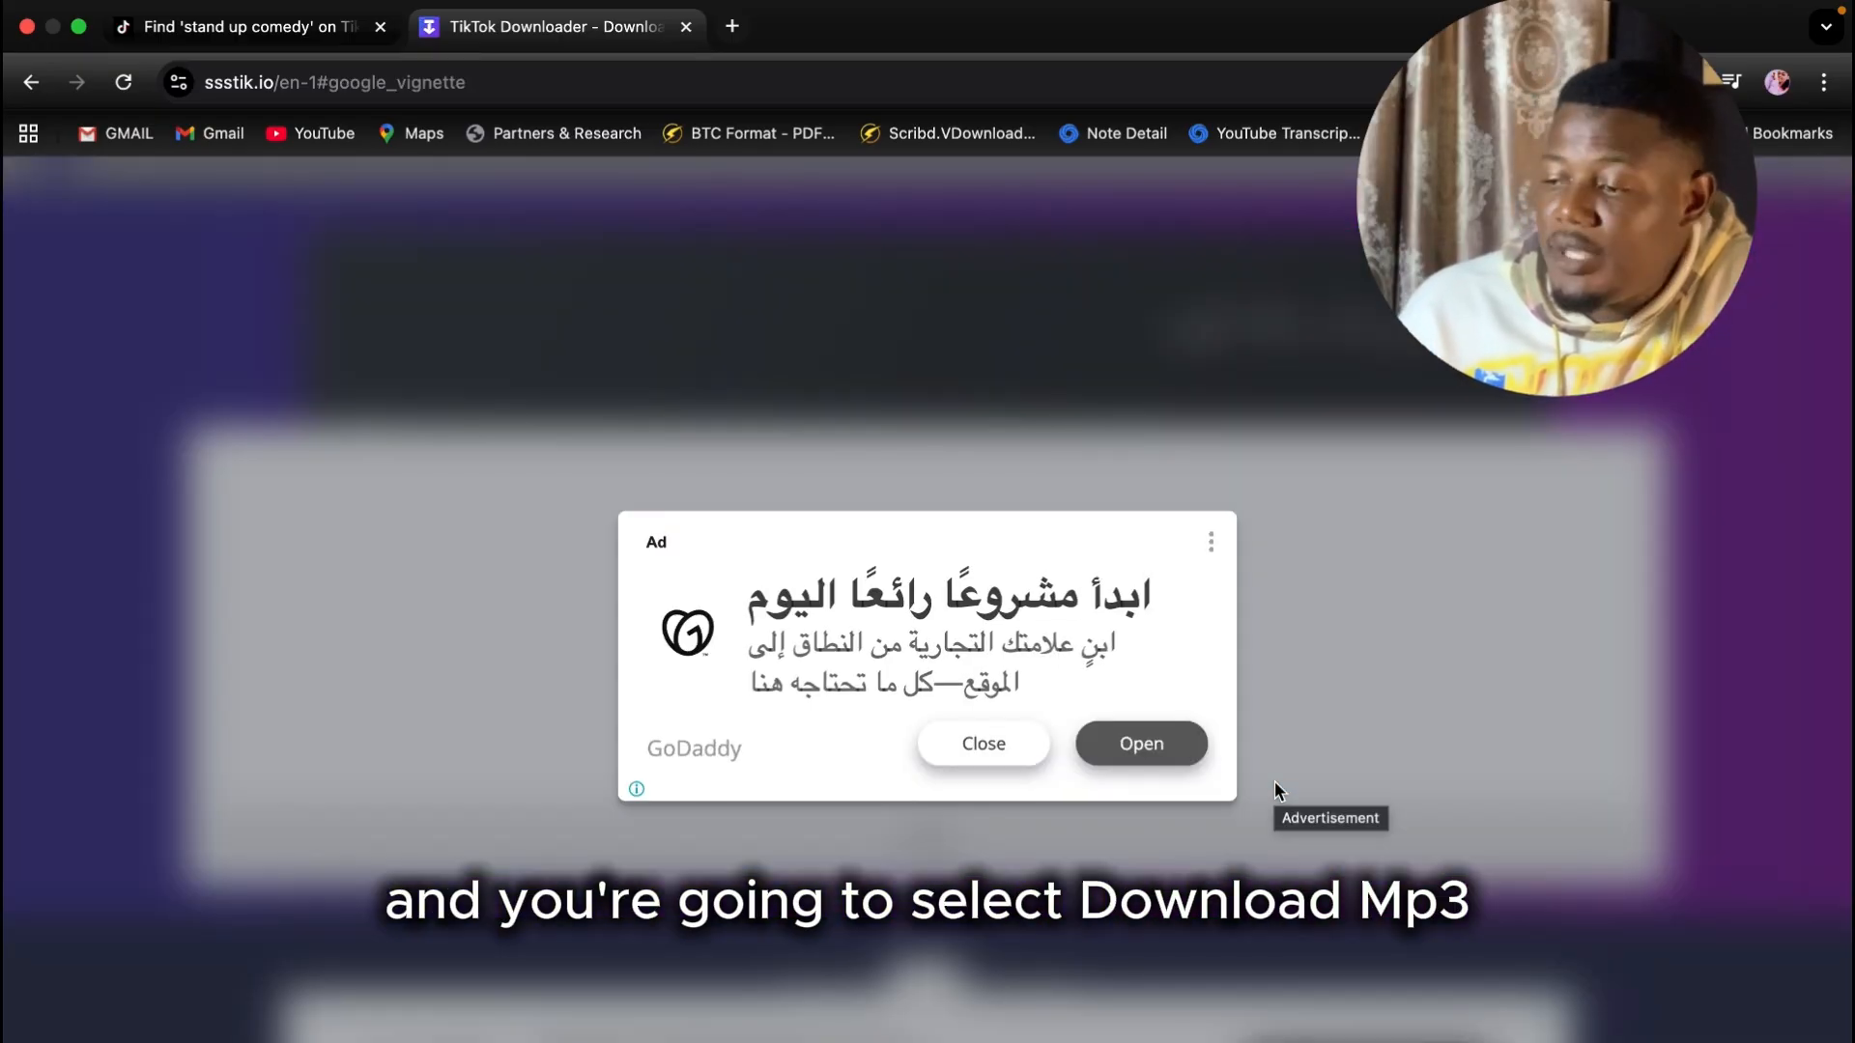
pyautogui.click(985, 747)
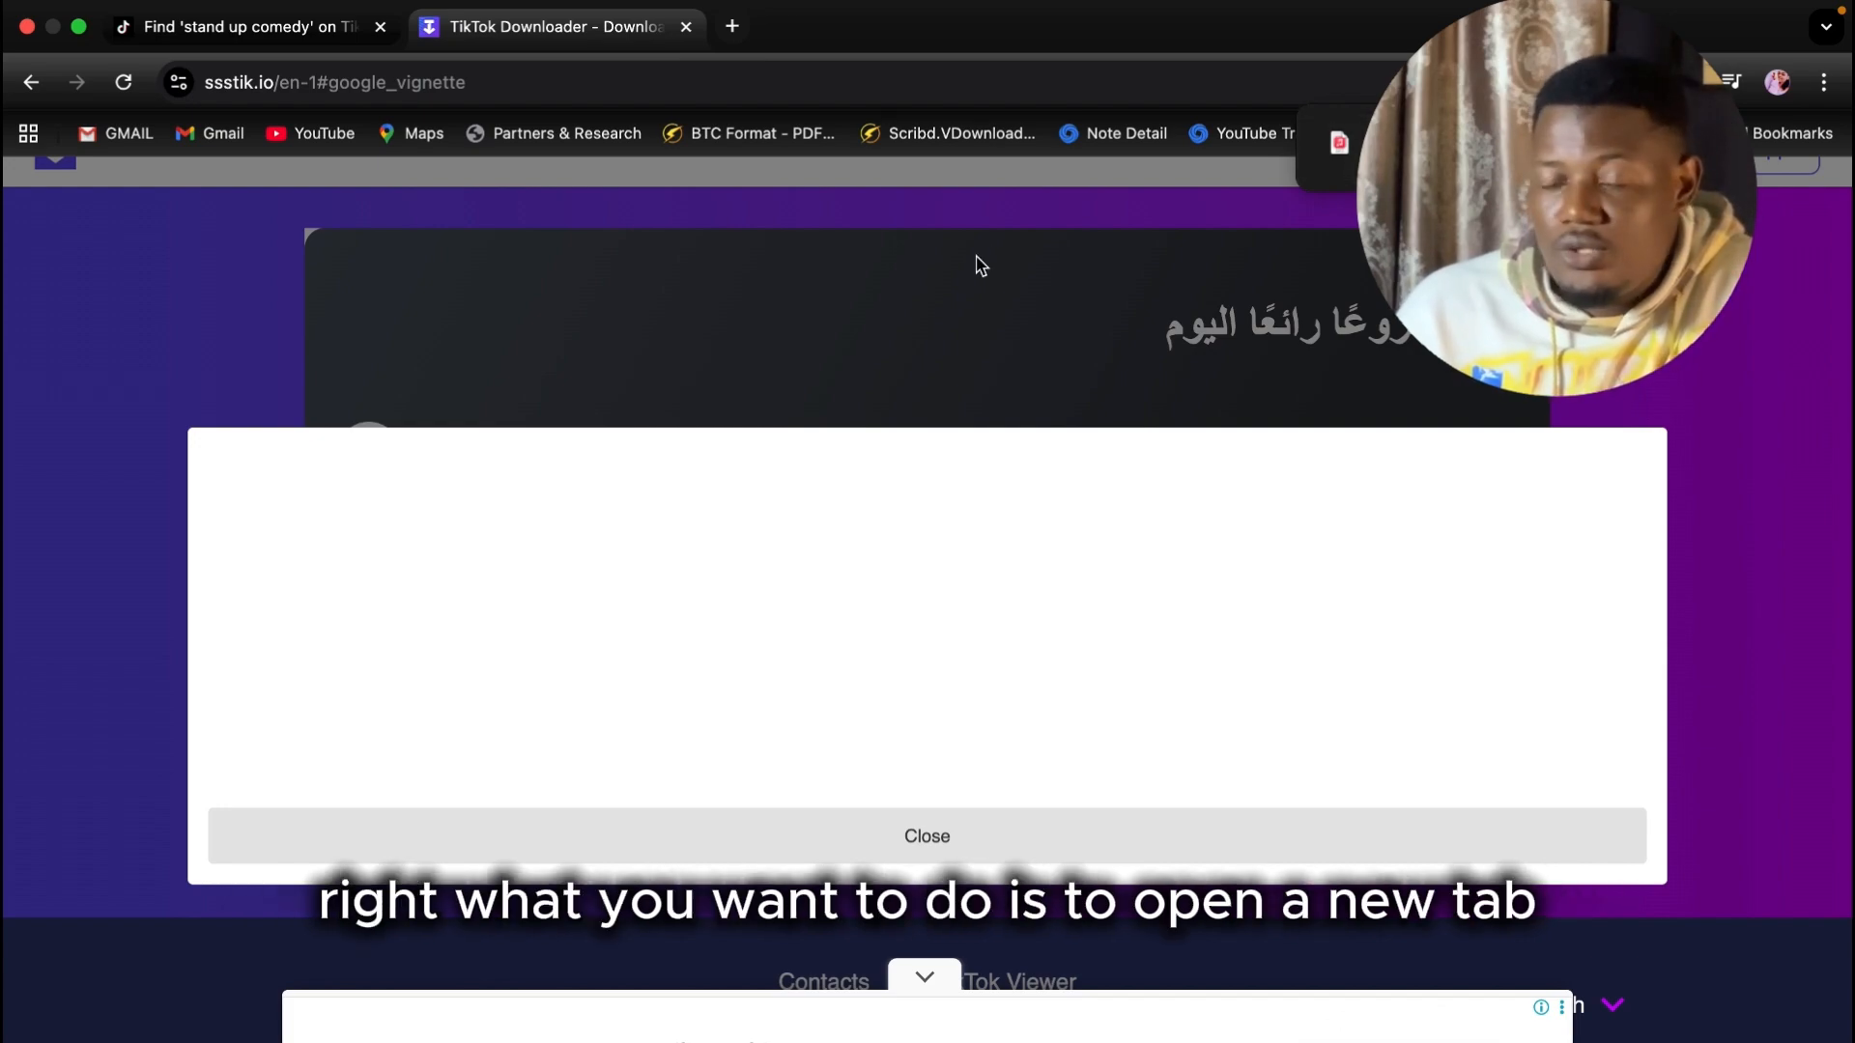
# Step: Search for "adobe express animation" in a new tab and start creating with Adobe's animation maker
pyautogui.click(731, 27)
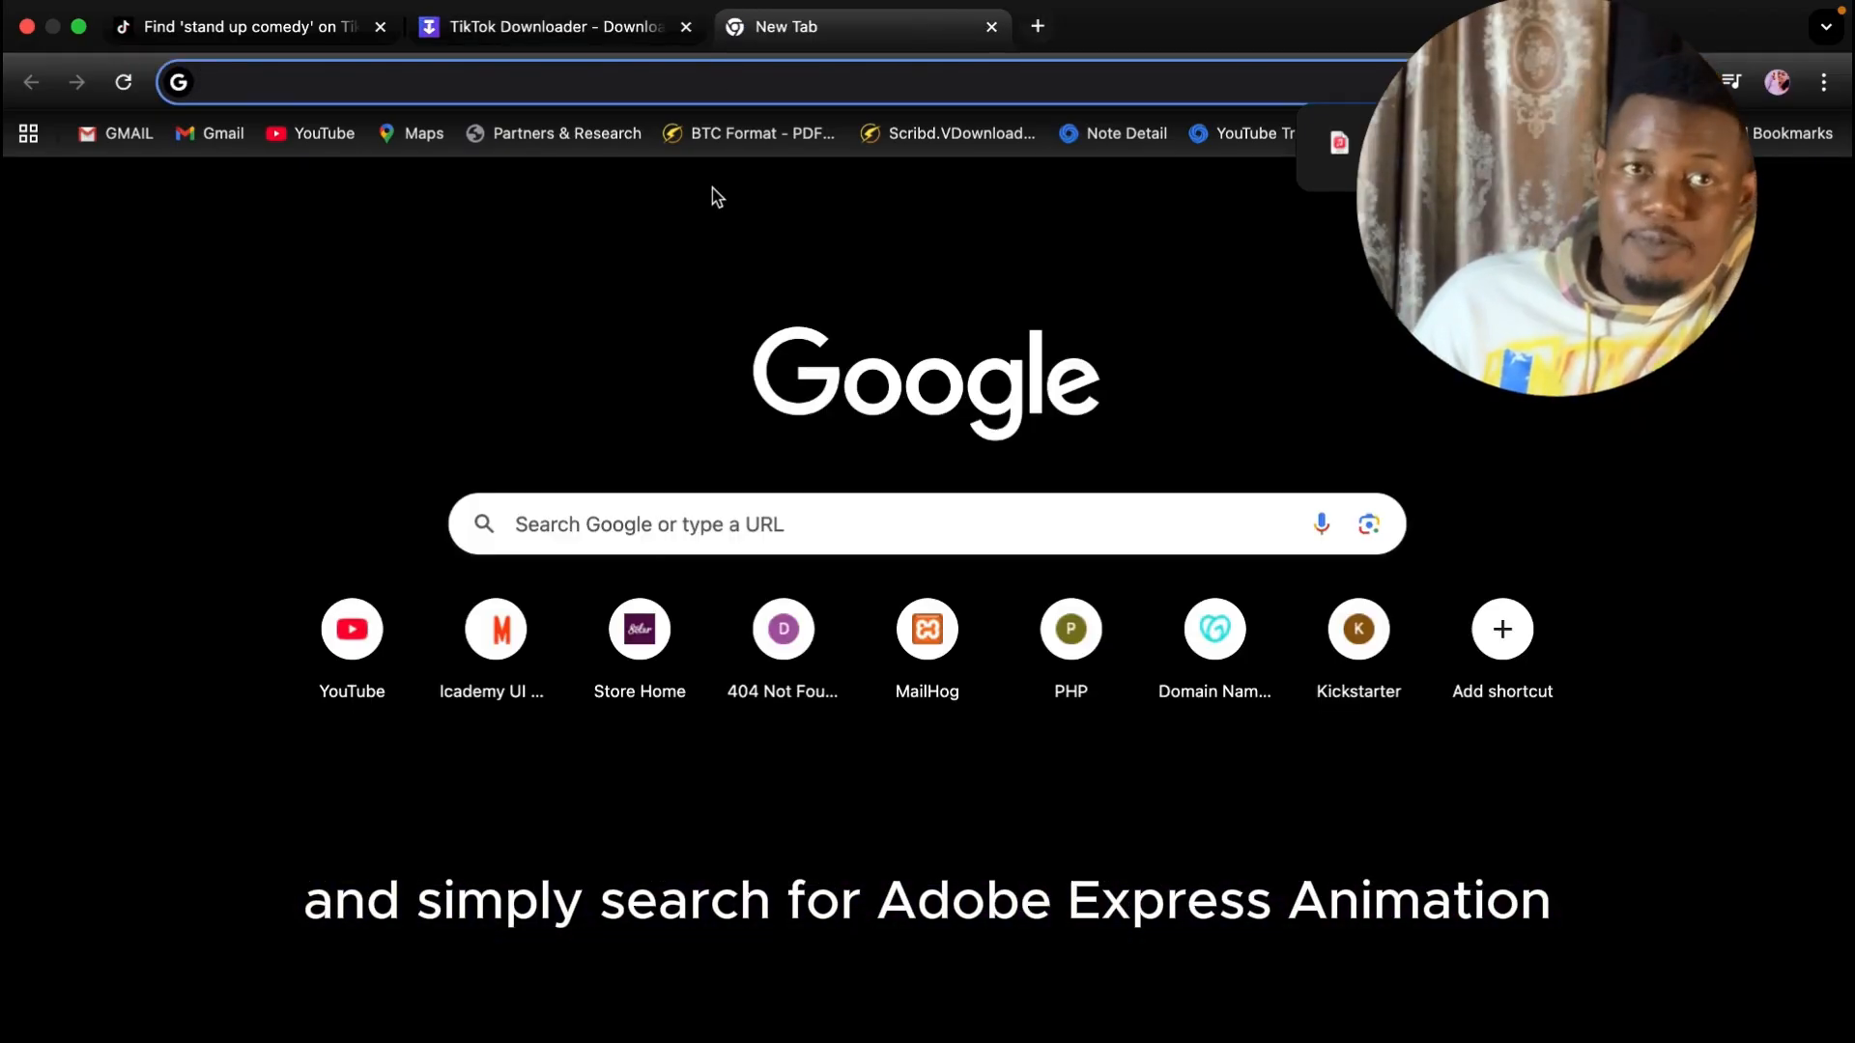
pyautogui.write('ado')
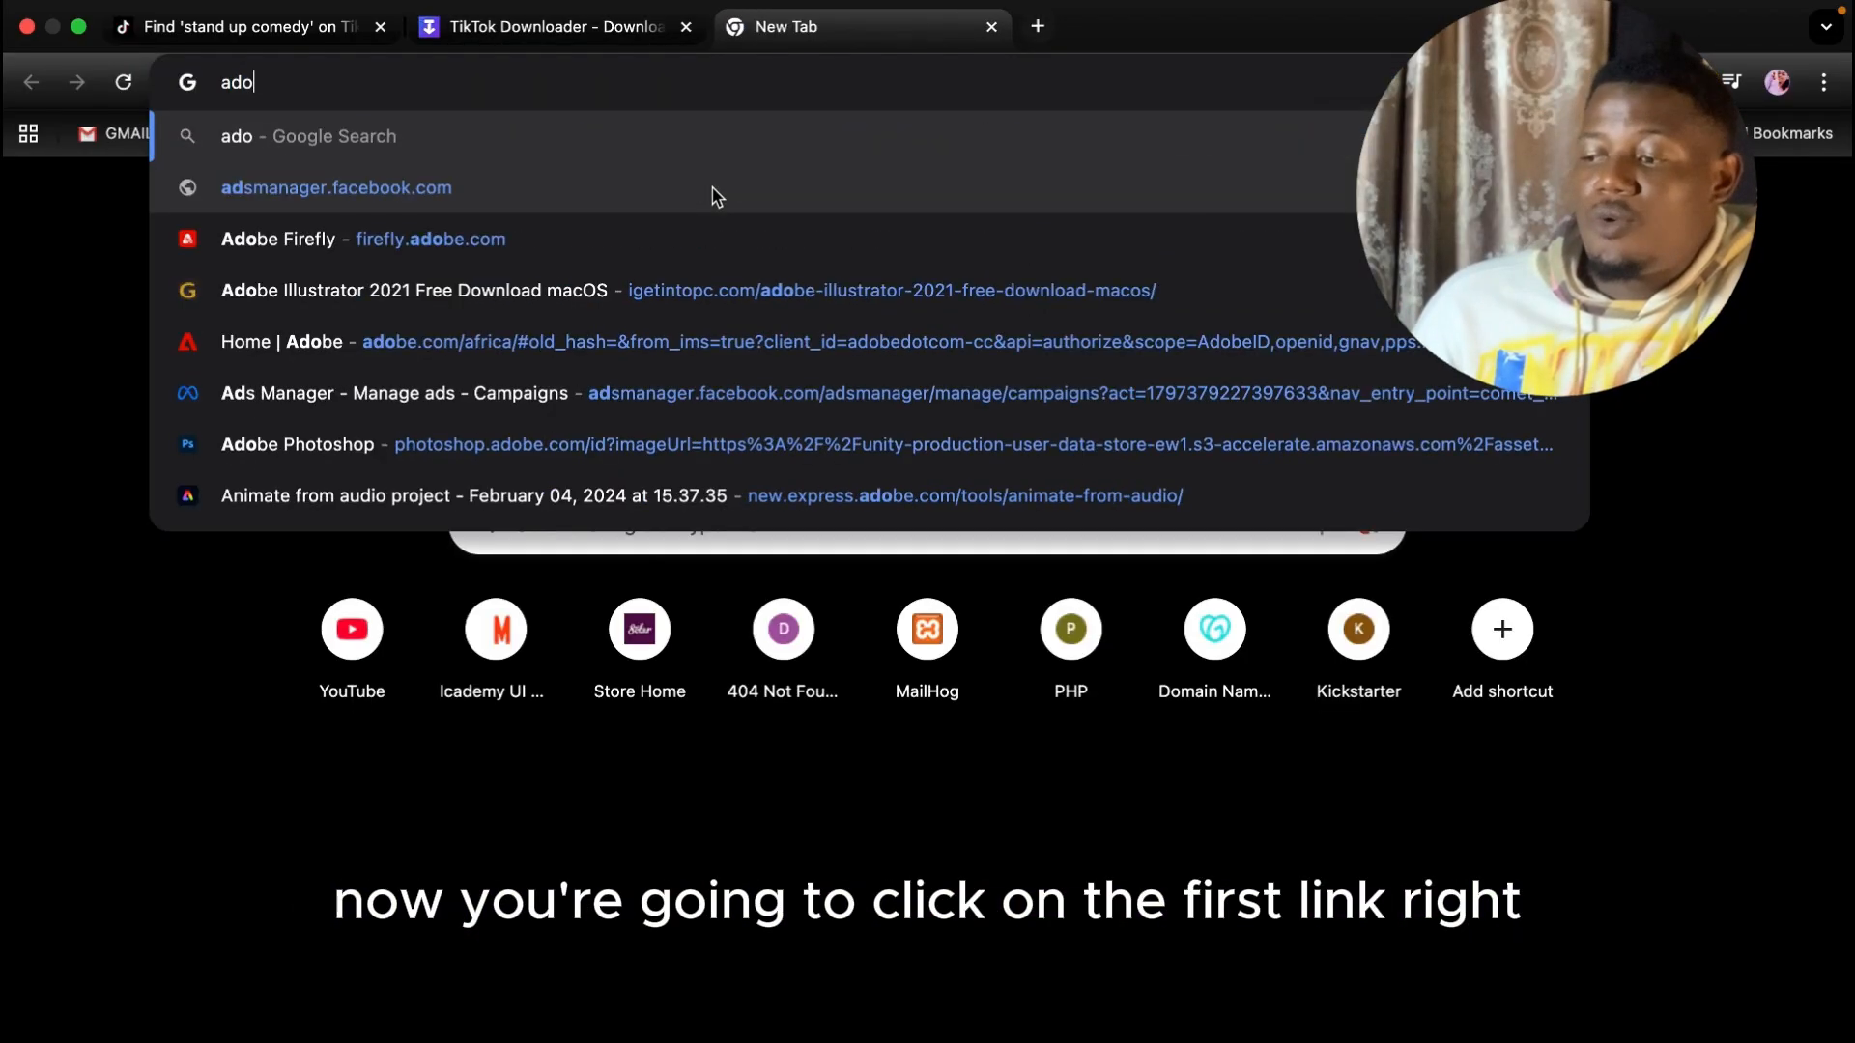
pyautogui.write('be express')
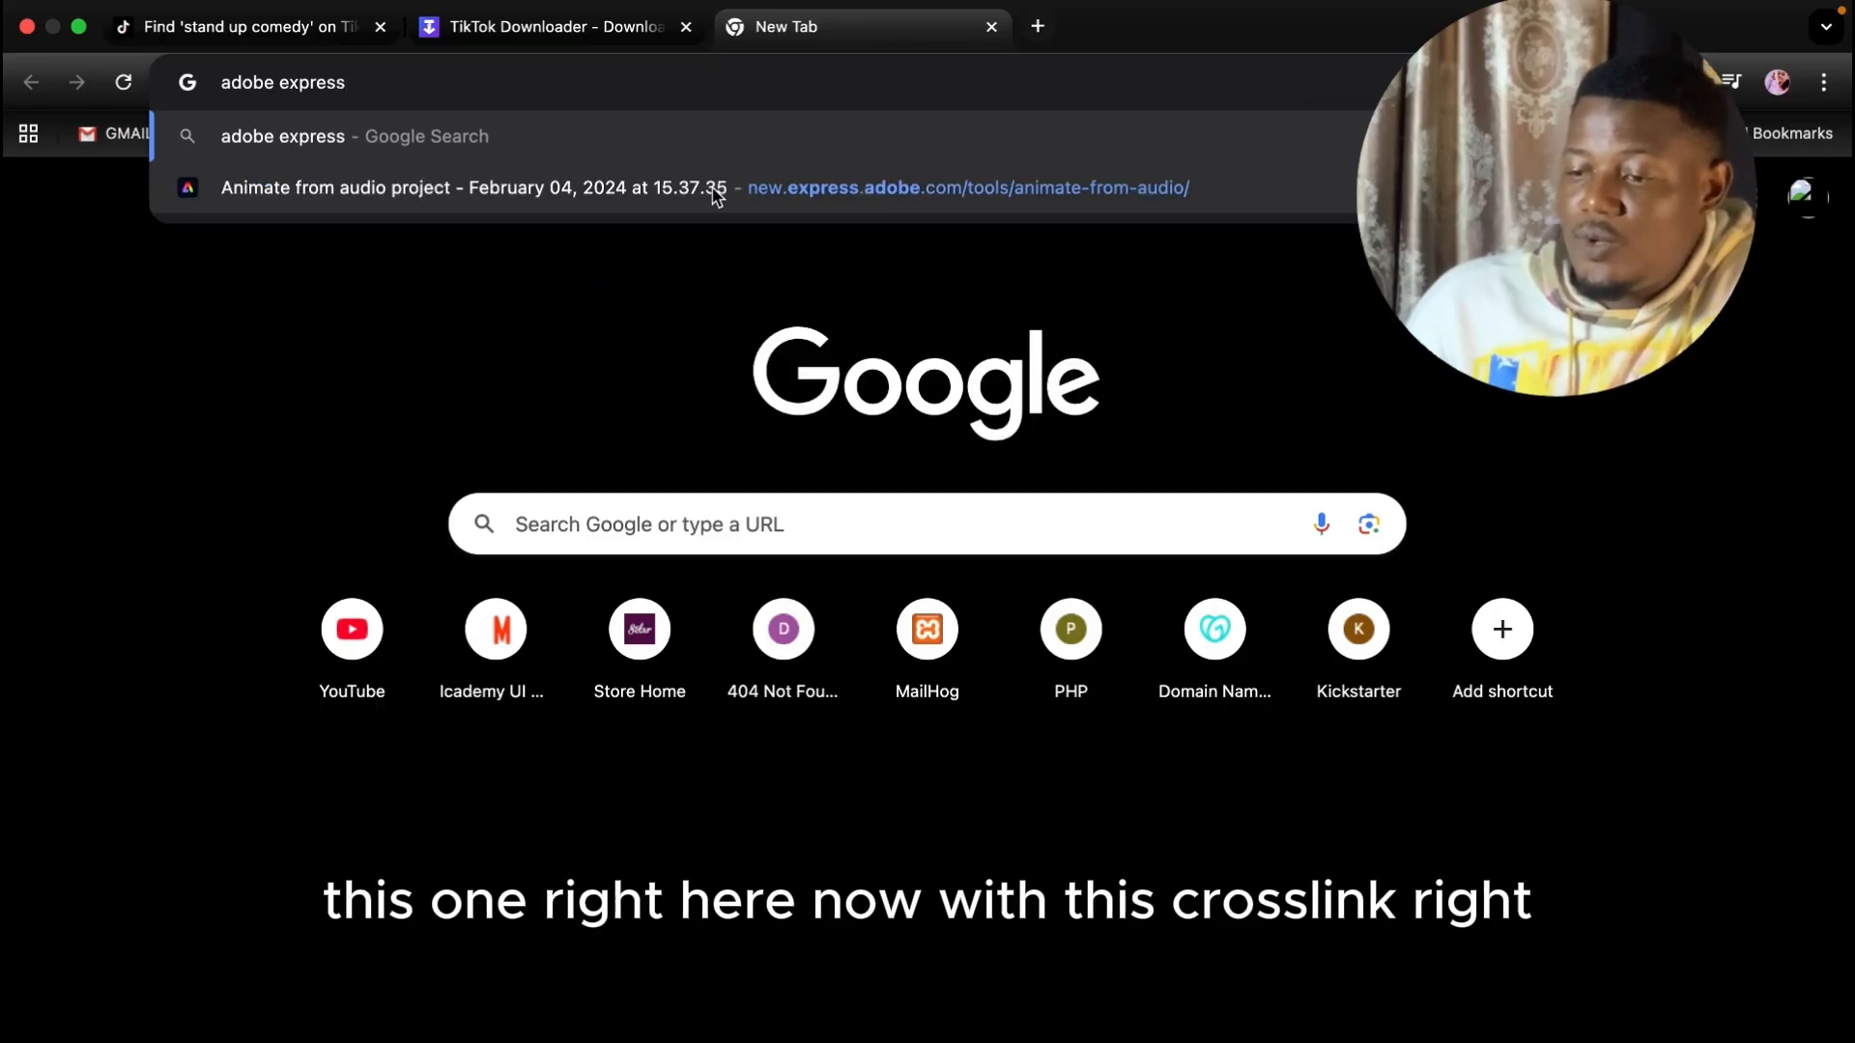
pyautogui.press('Return')
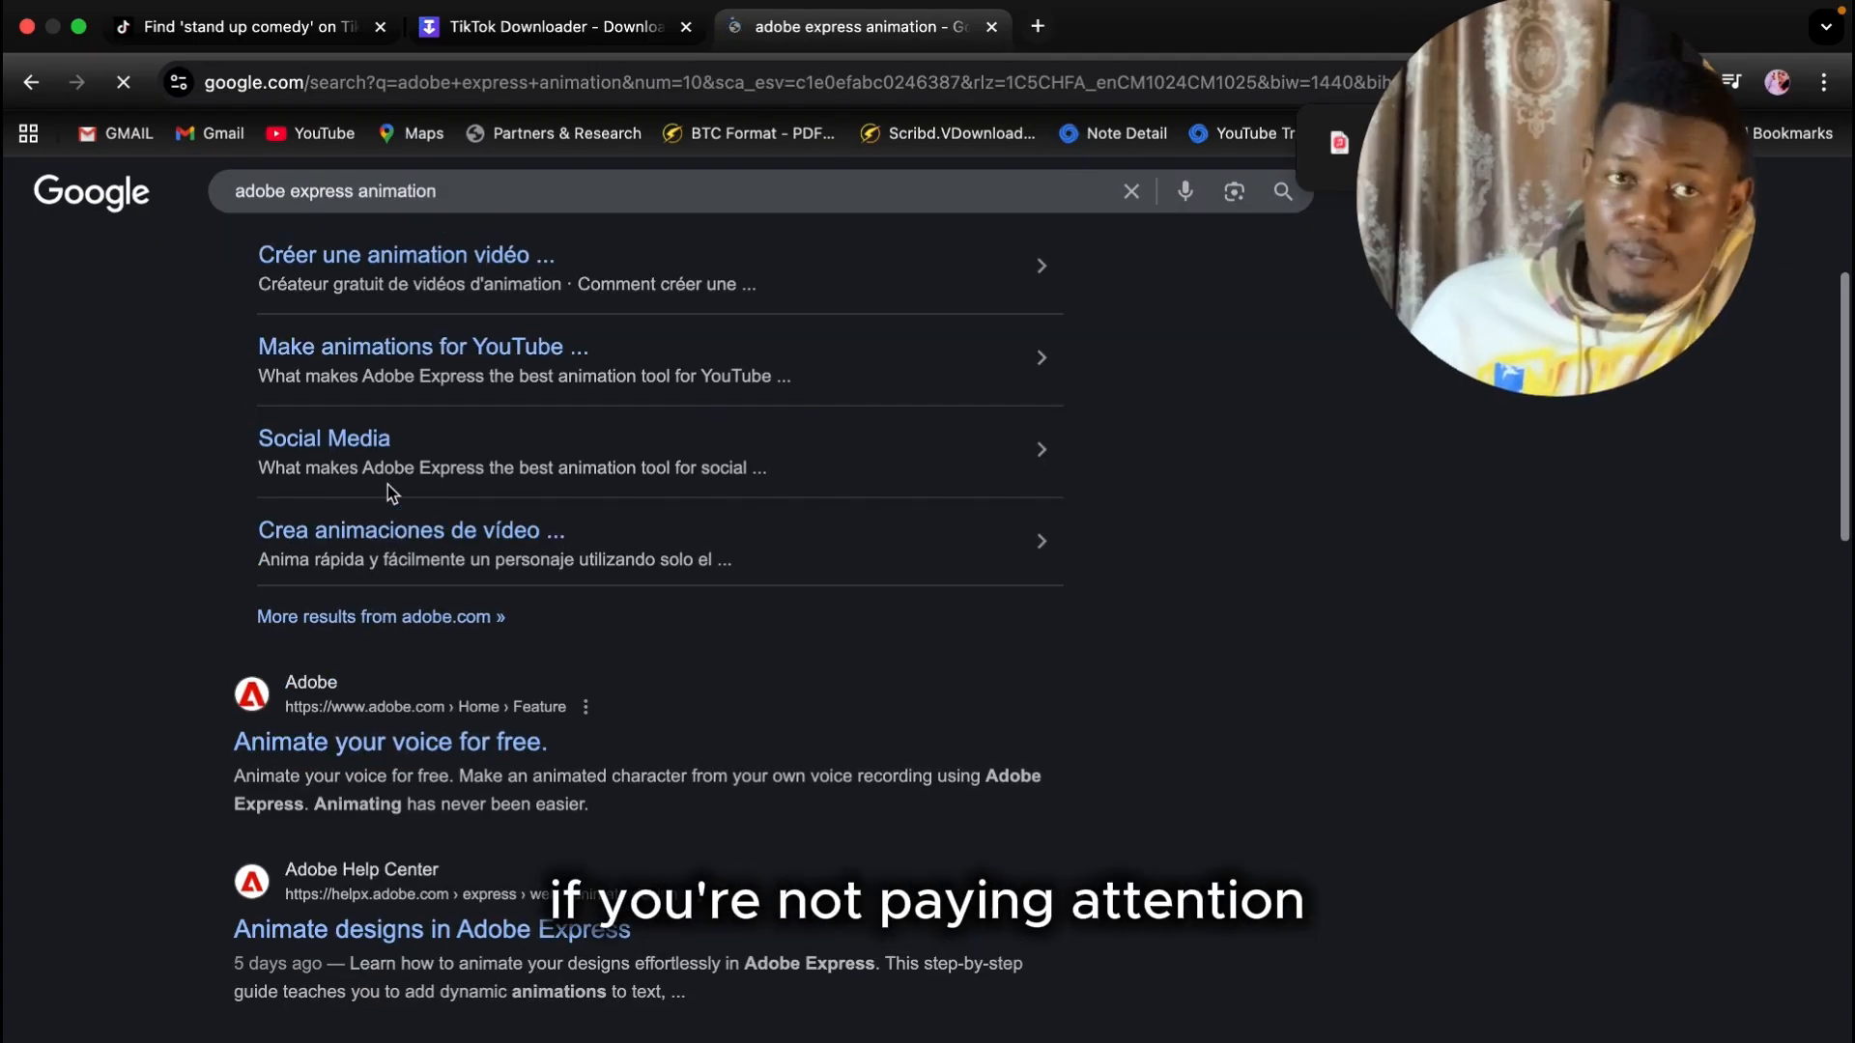
pyautogui.scroll(5, 387, 485)
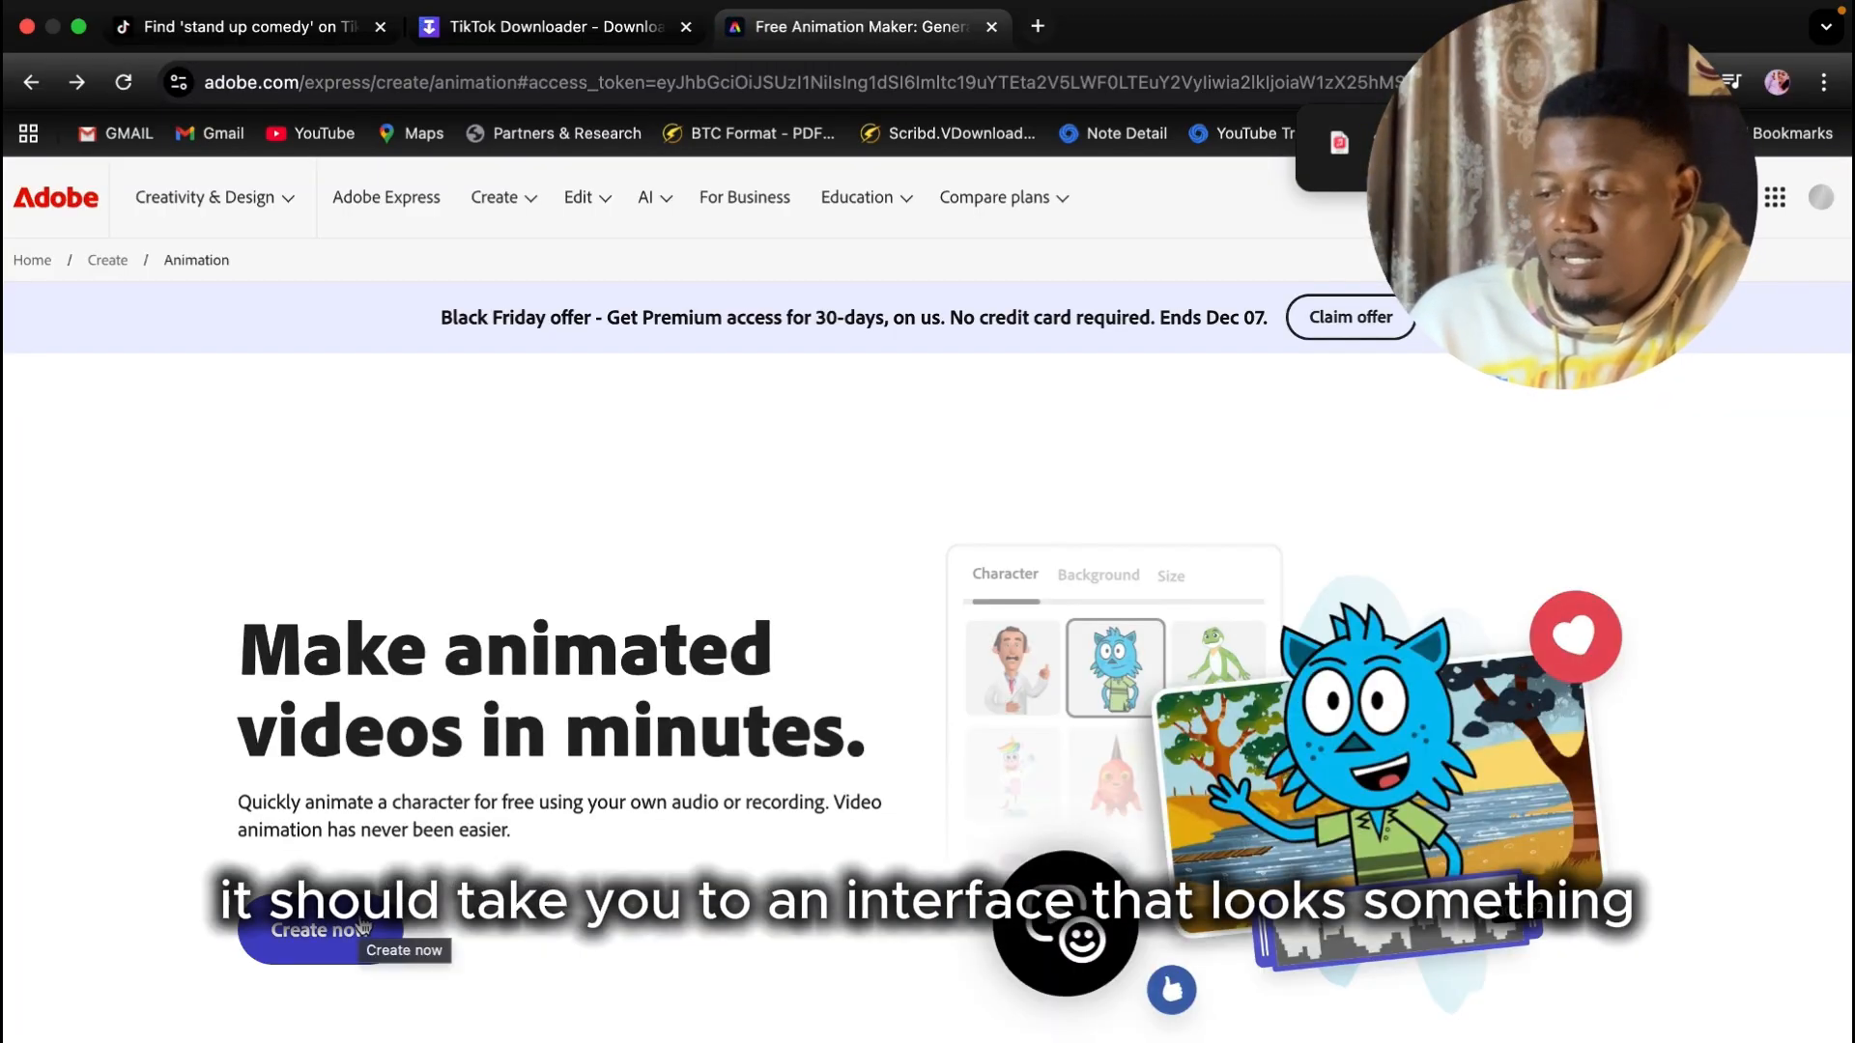
pyautogui.click(362, 925)
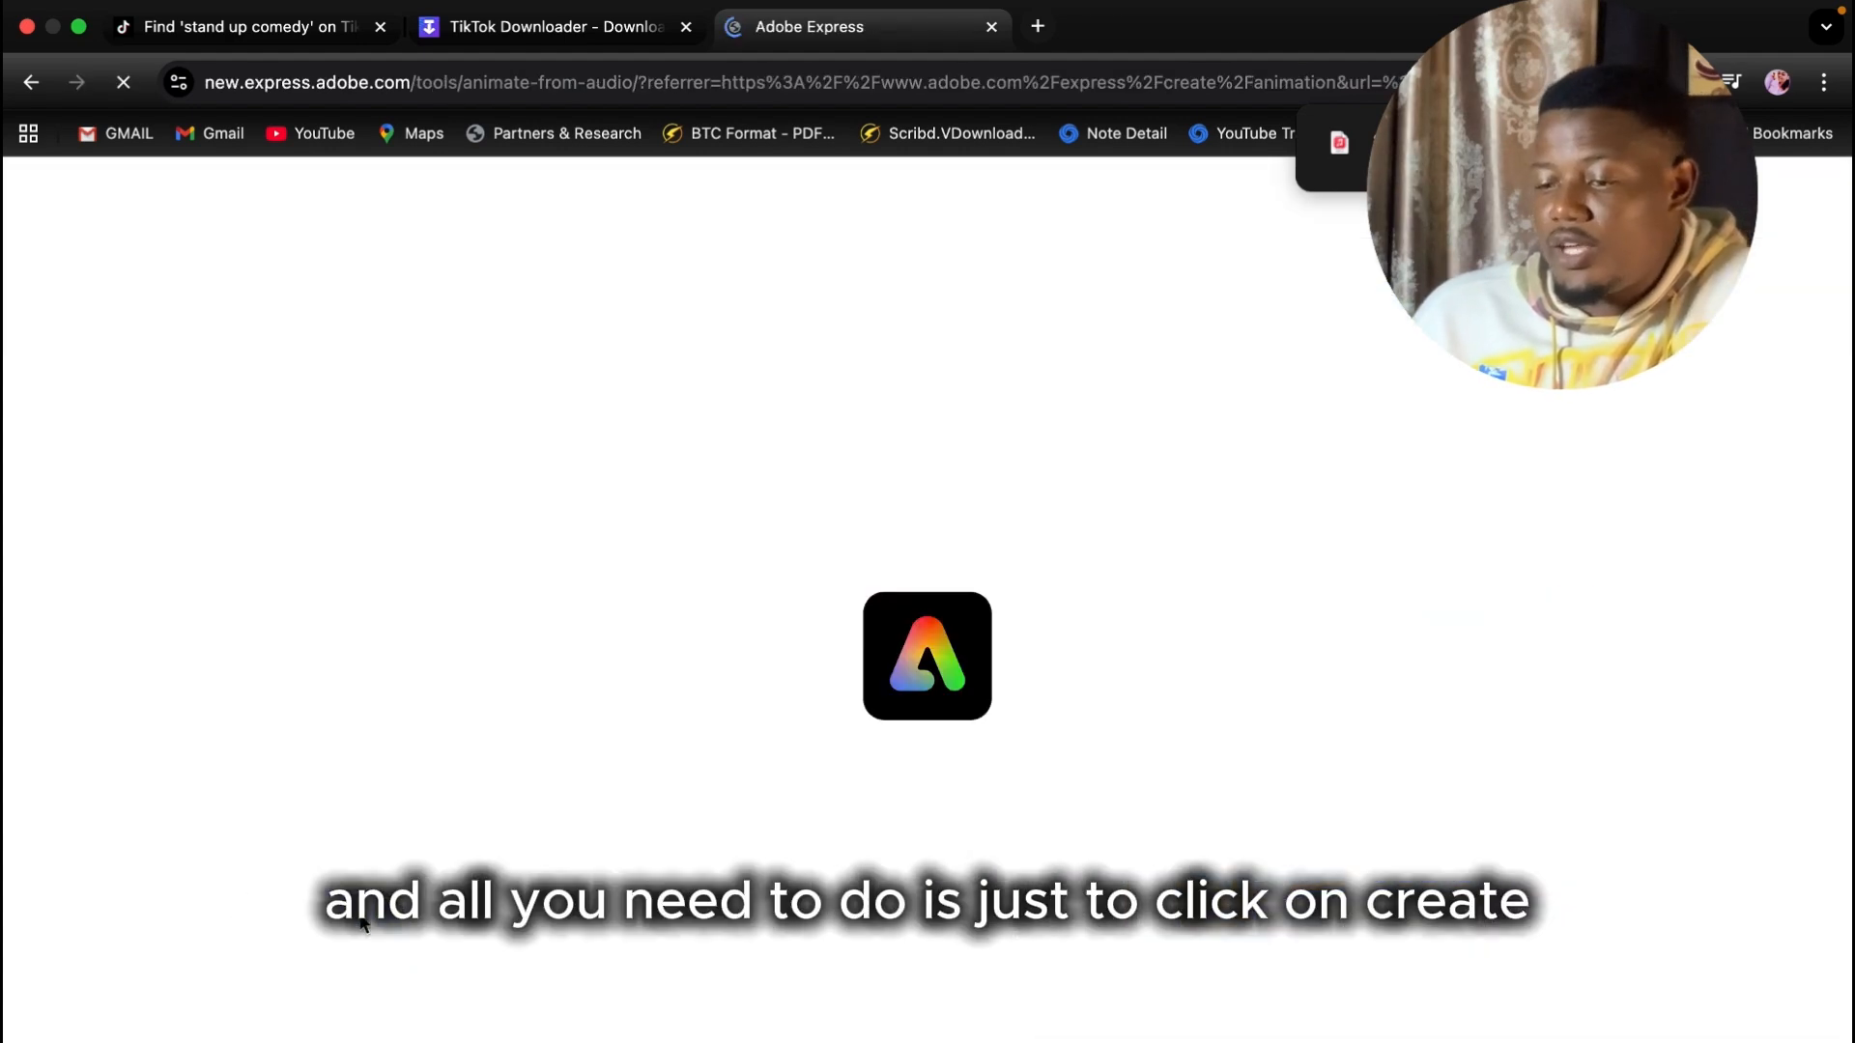
# Step: Find the Sticky stickman figure in the full character list and select it for the animation
pyautogui.scroll(-10, 1152, 674)
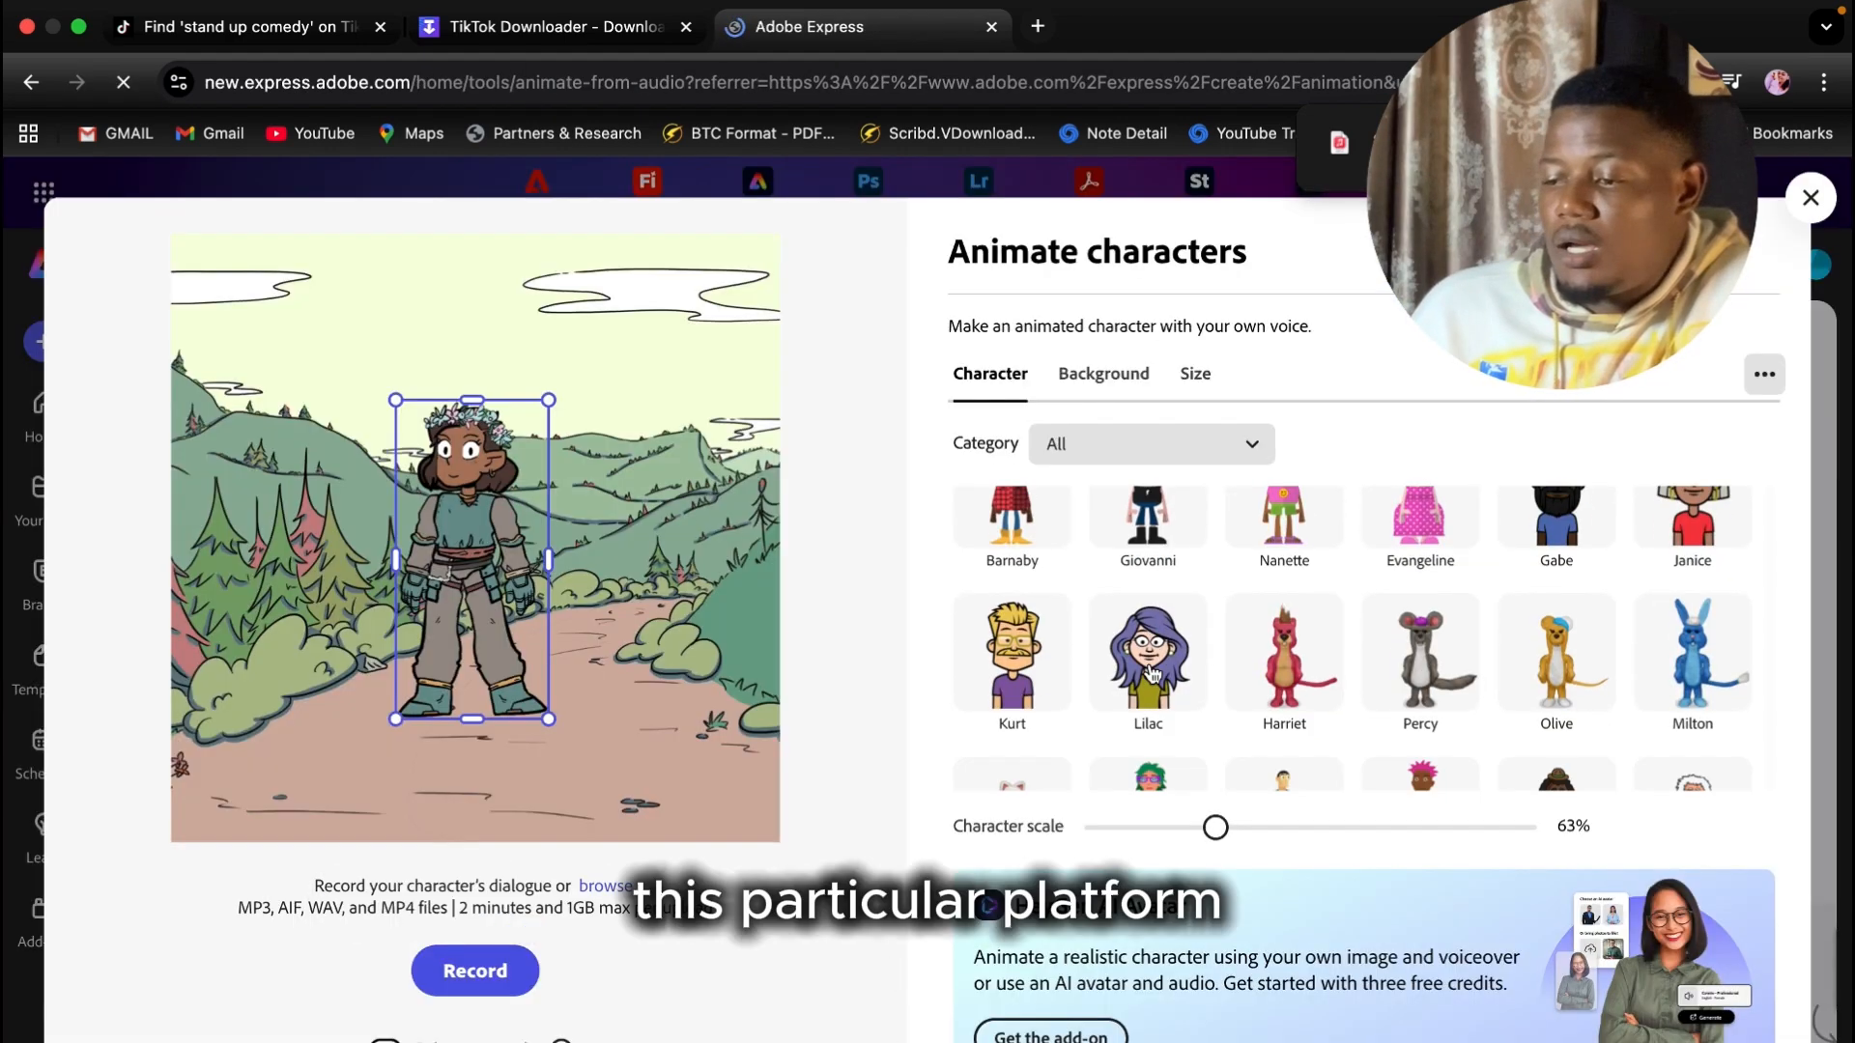
pyautogui.scroll(-10, 1151, 670)
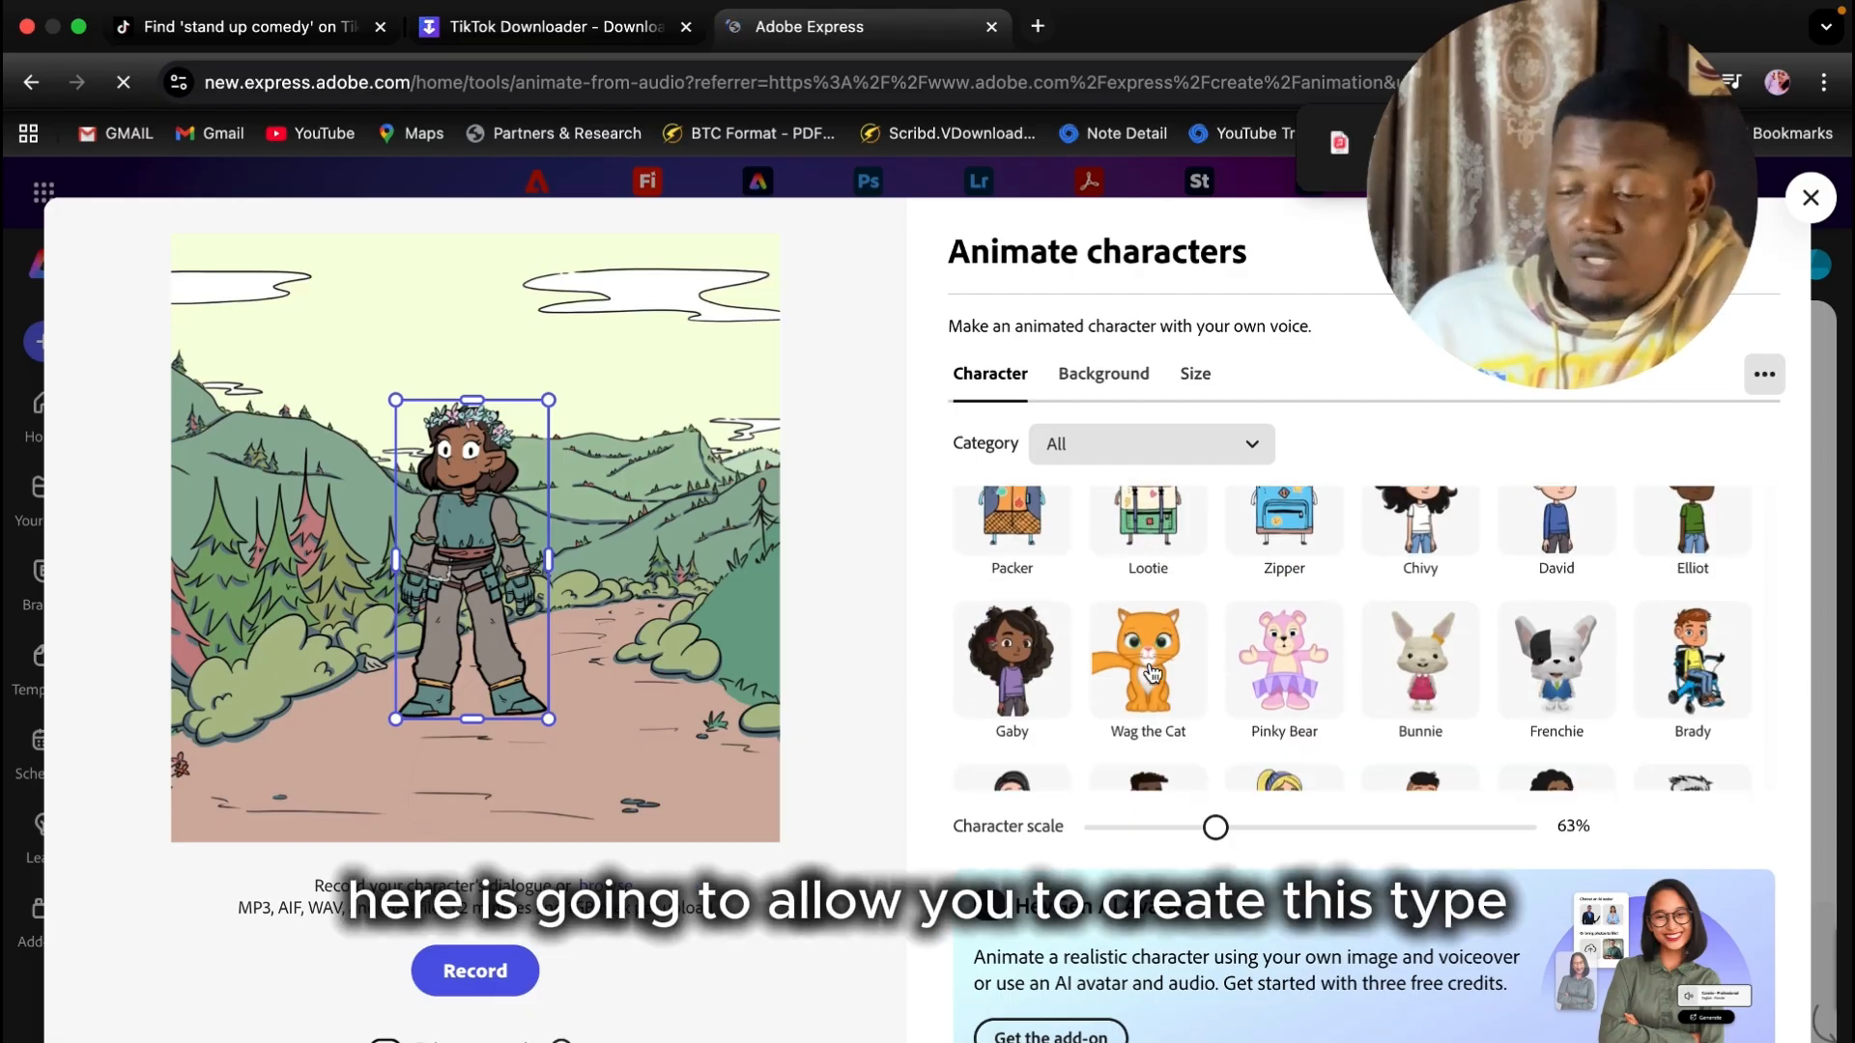
pyautogui.scroll(-10, 1152, 669)
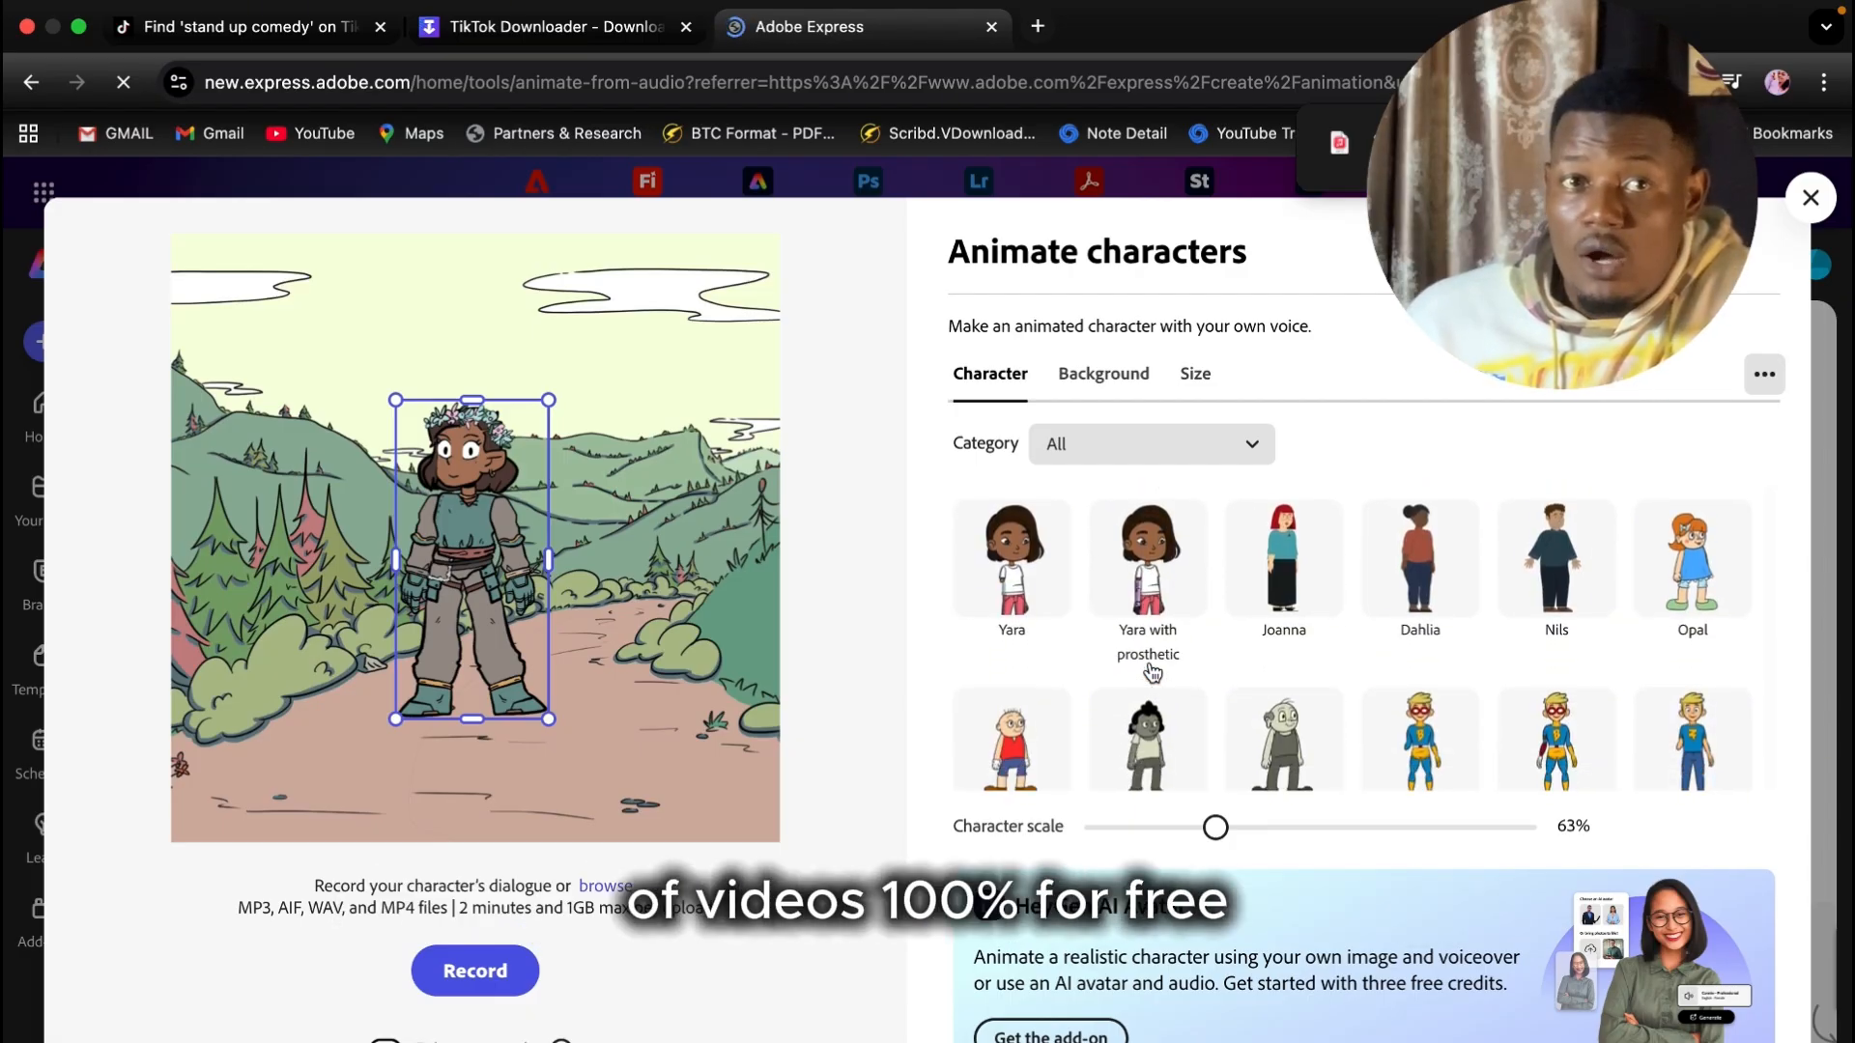
pyautogui.scroll(-10, 1152, 671)
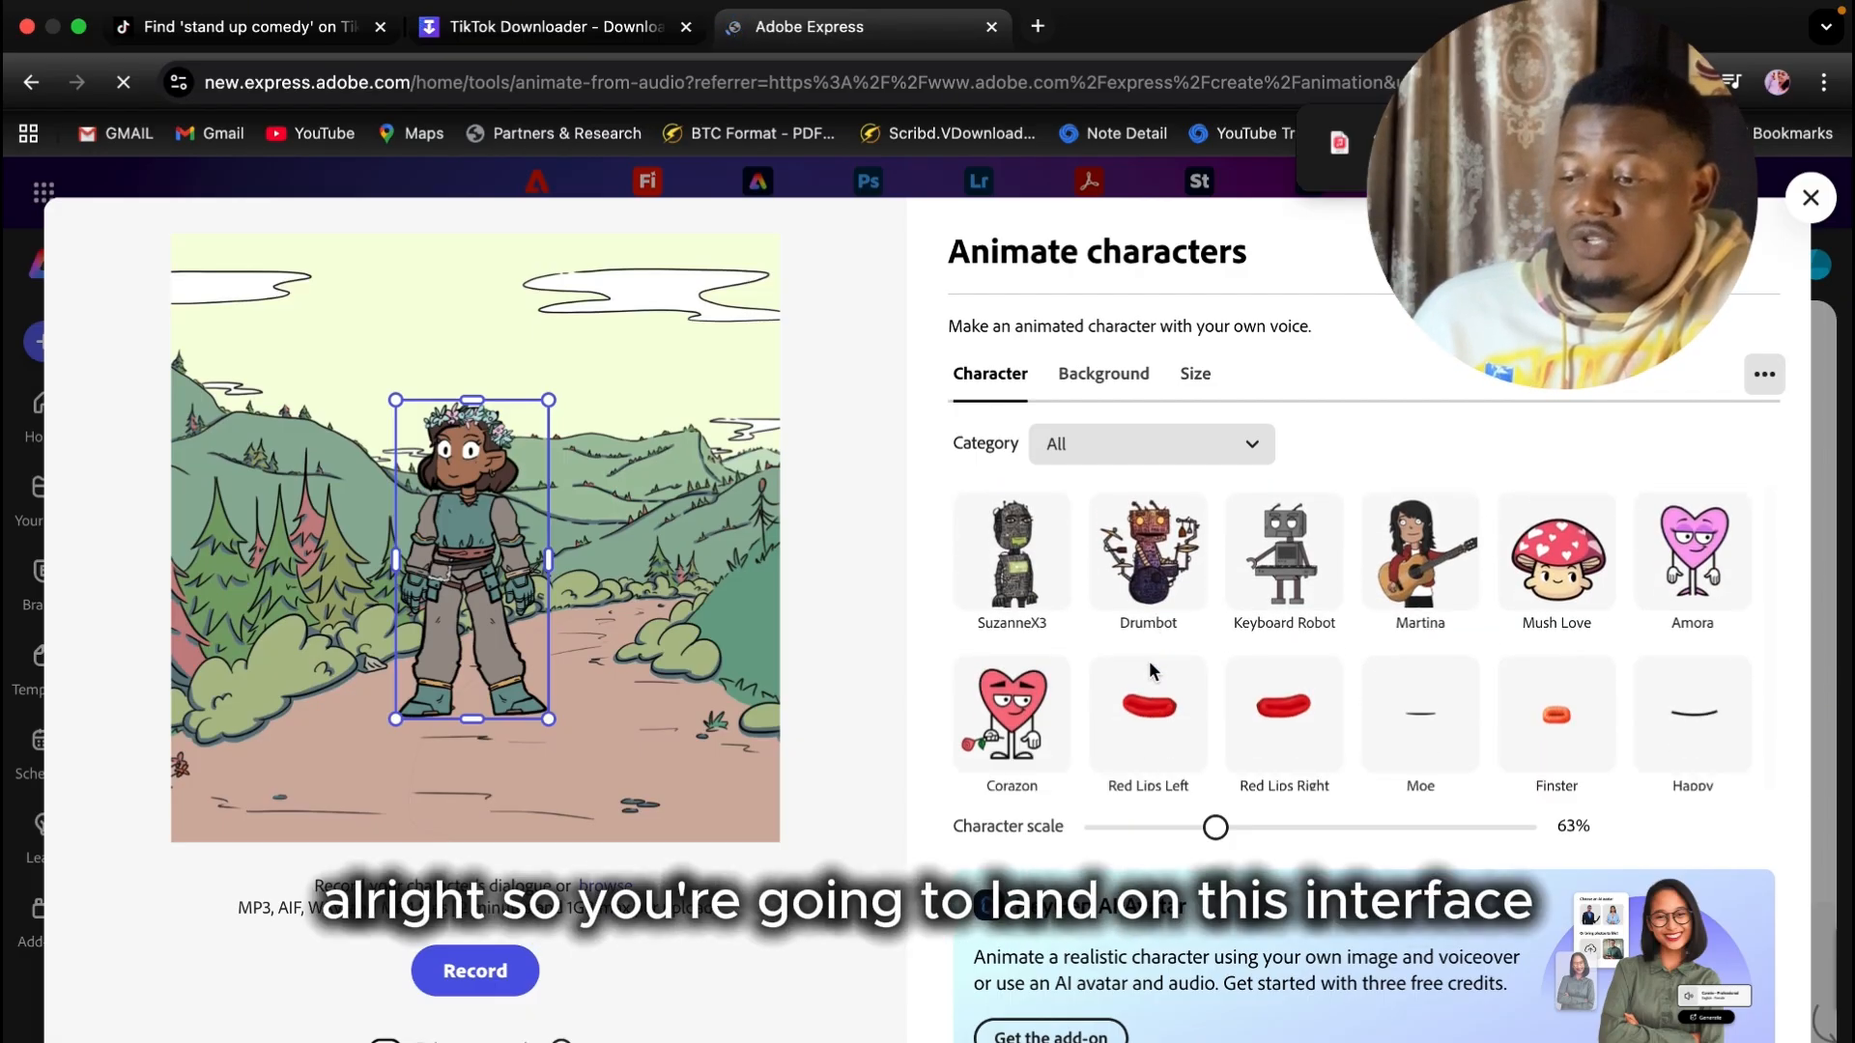
pyautogui.scroll(-10, 1152, 669)
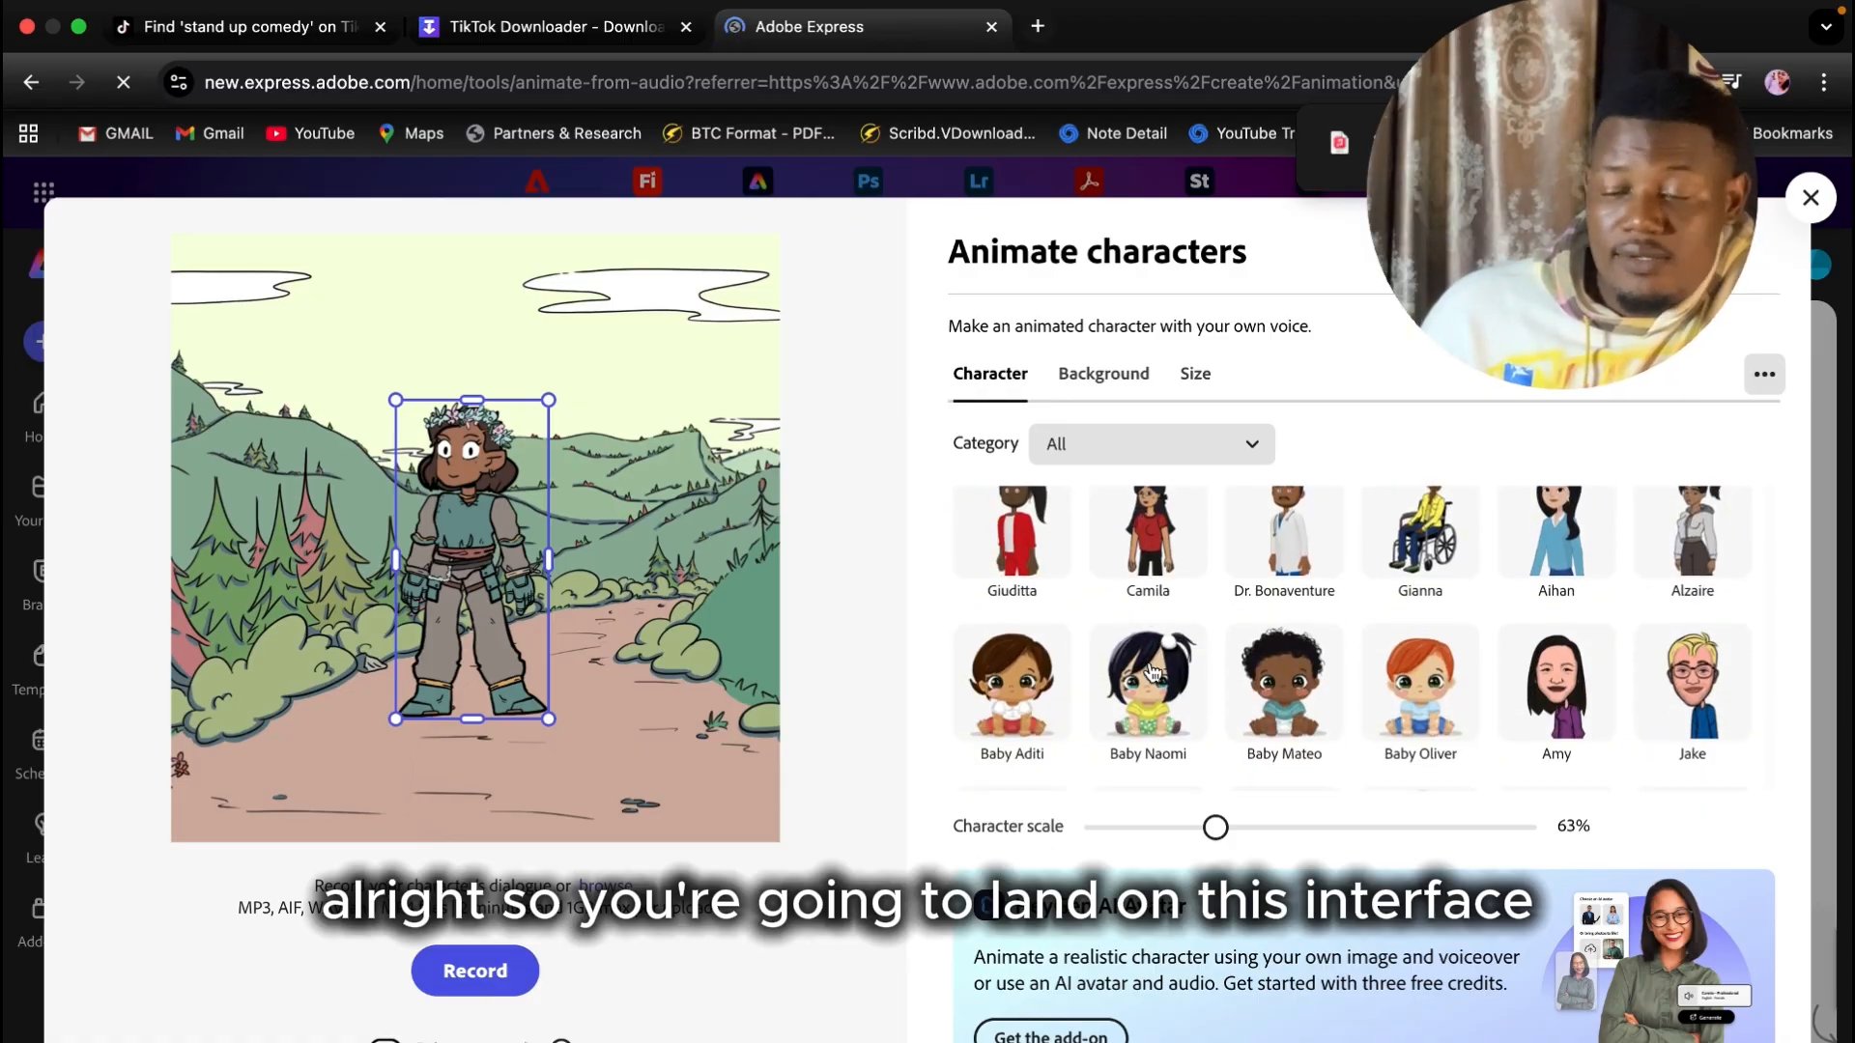
pyautogui.scroll(-10, 1151, 669)
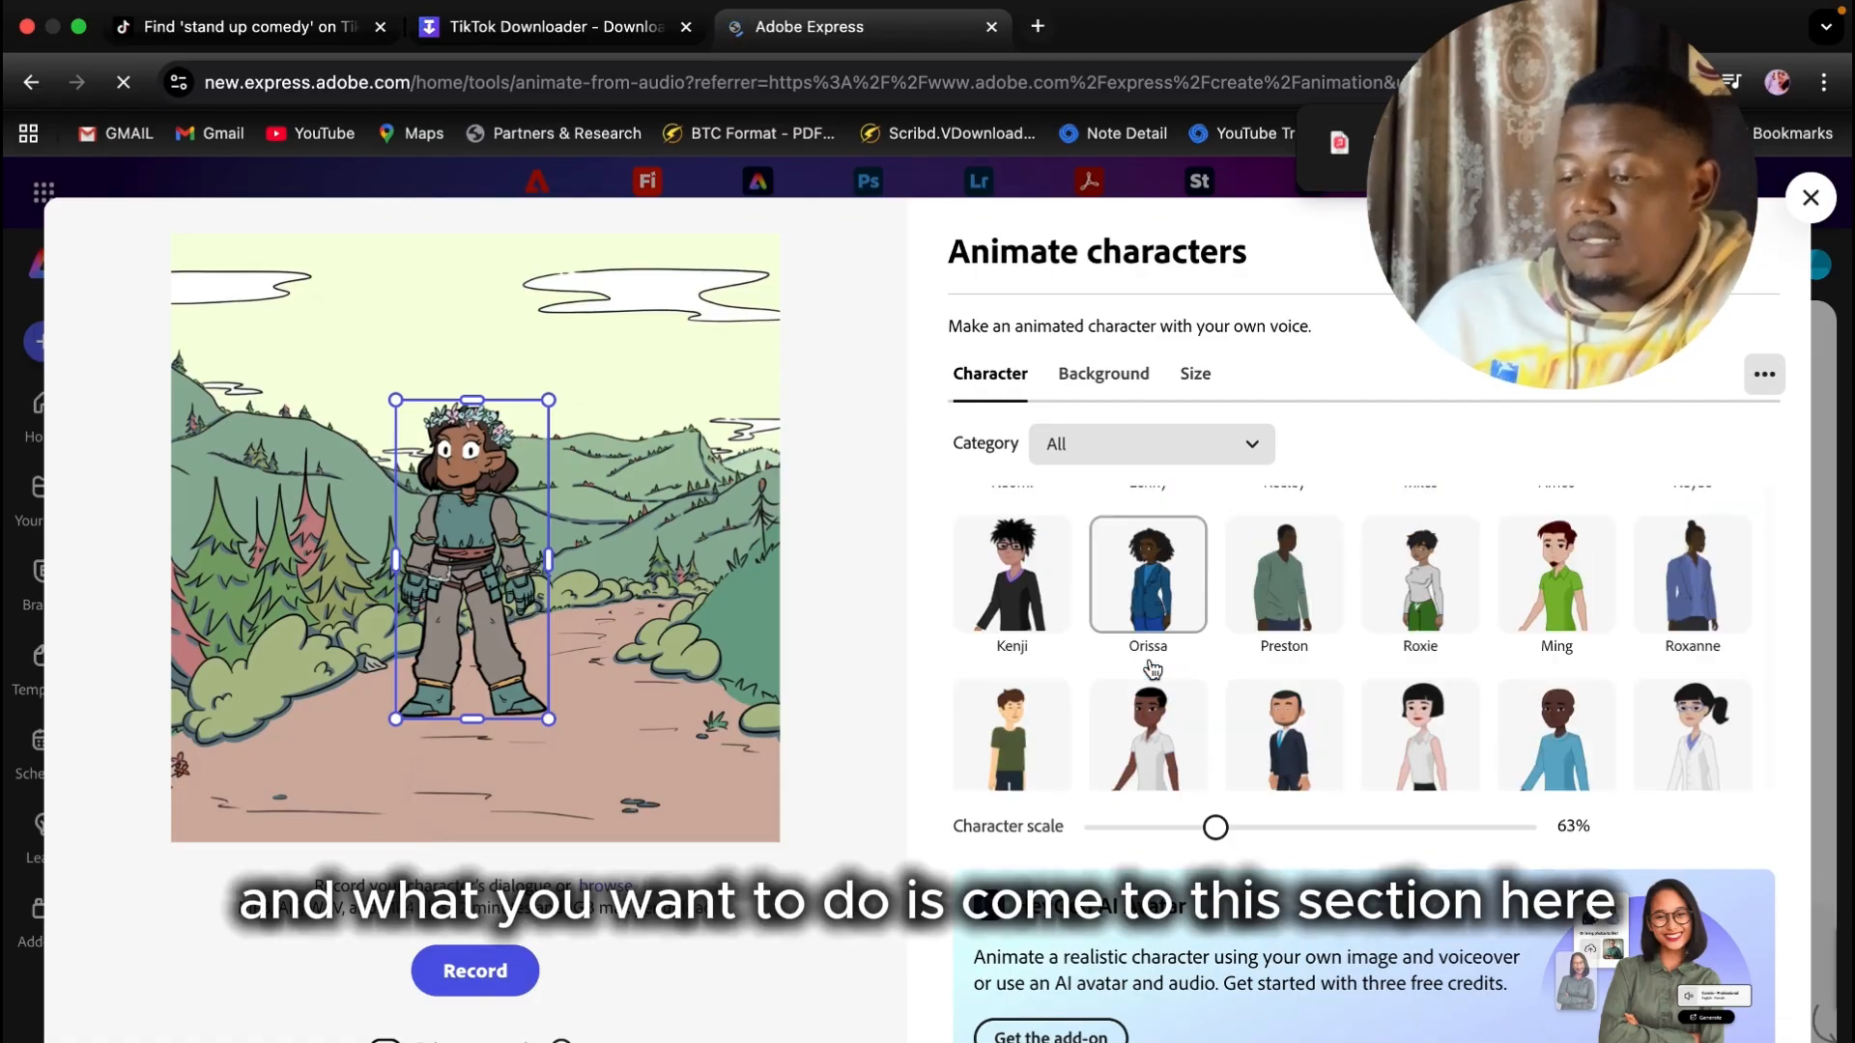
pyautogui.scroll(-10, 1151, 665)
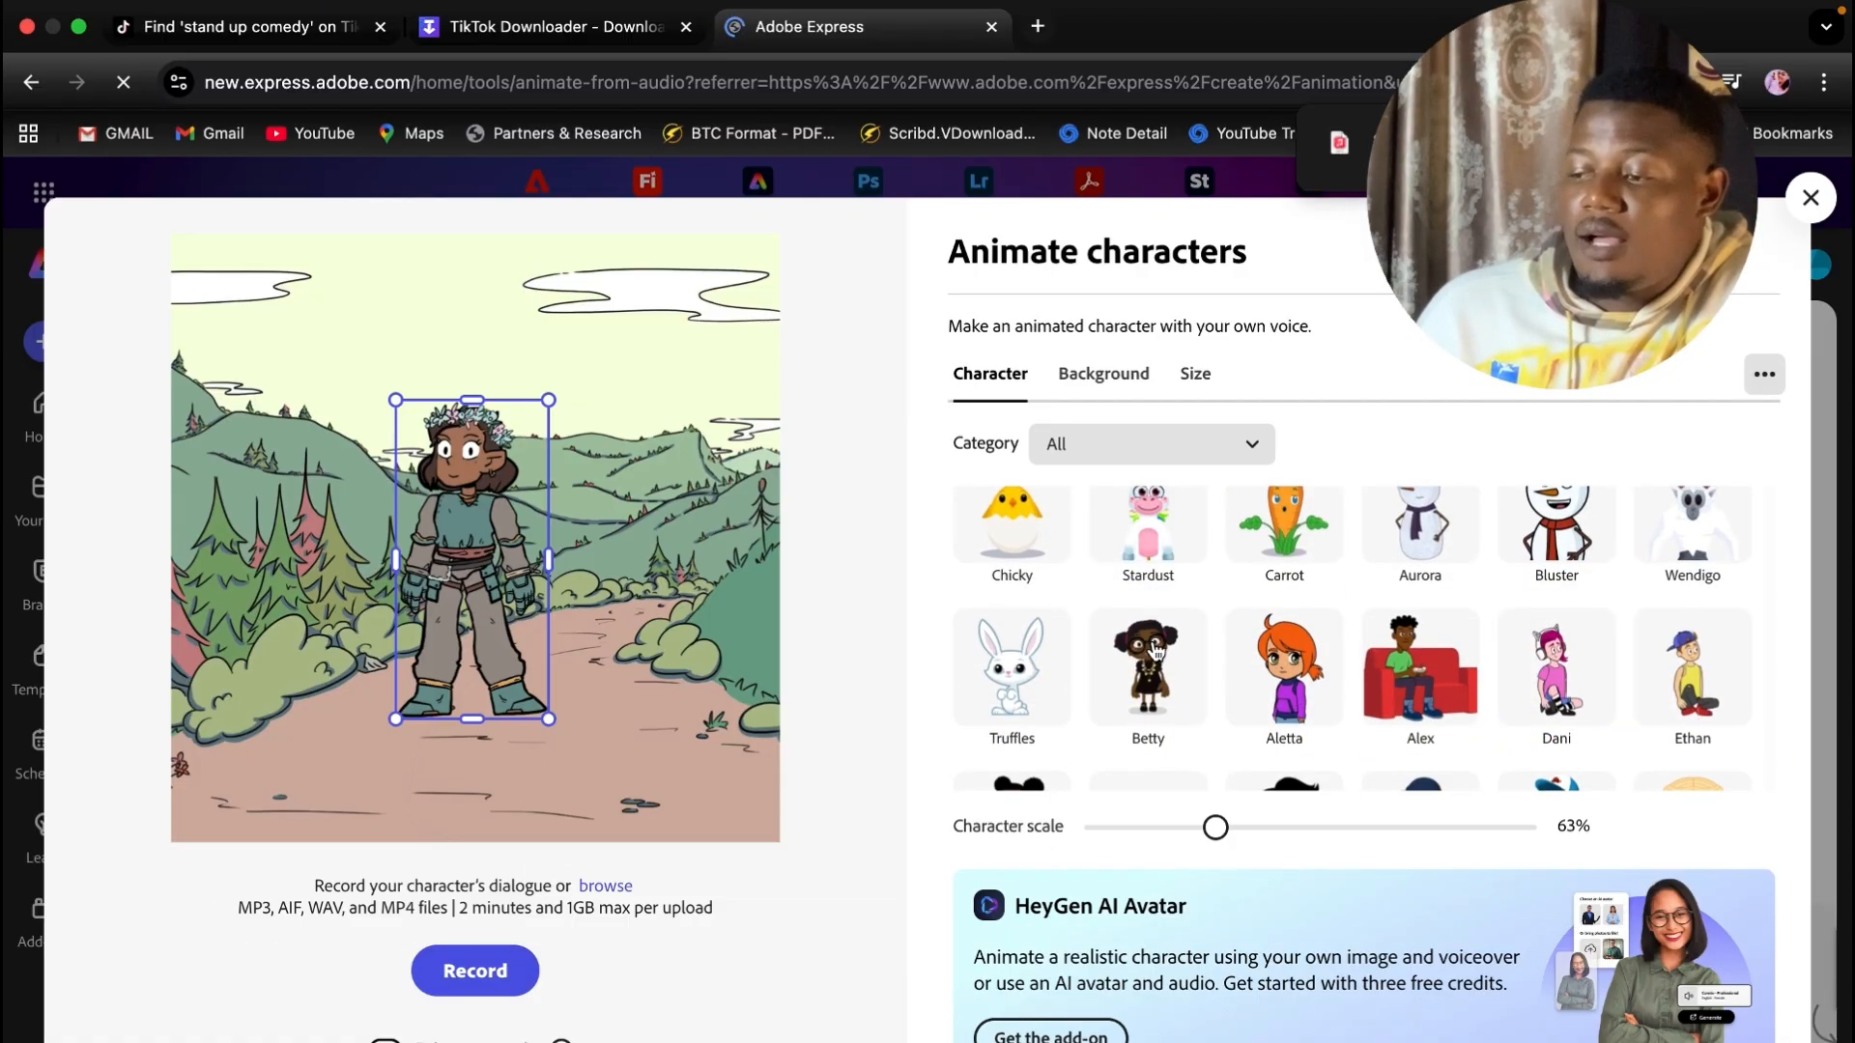
pyautogui.scroll(3, 1160, 635)
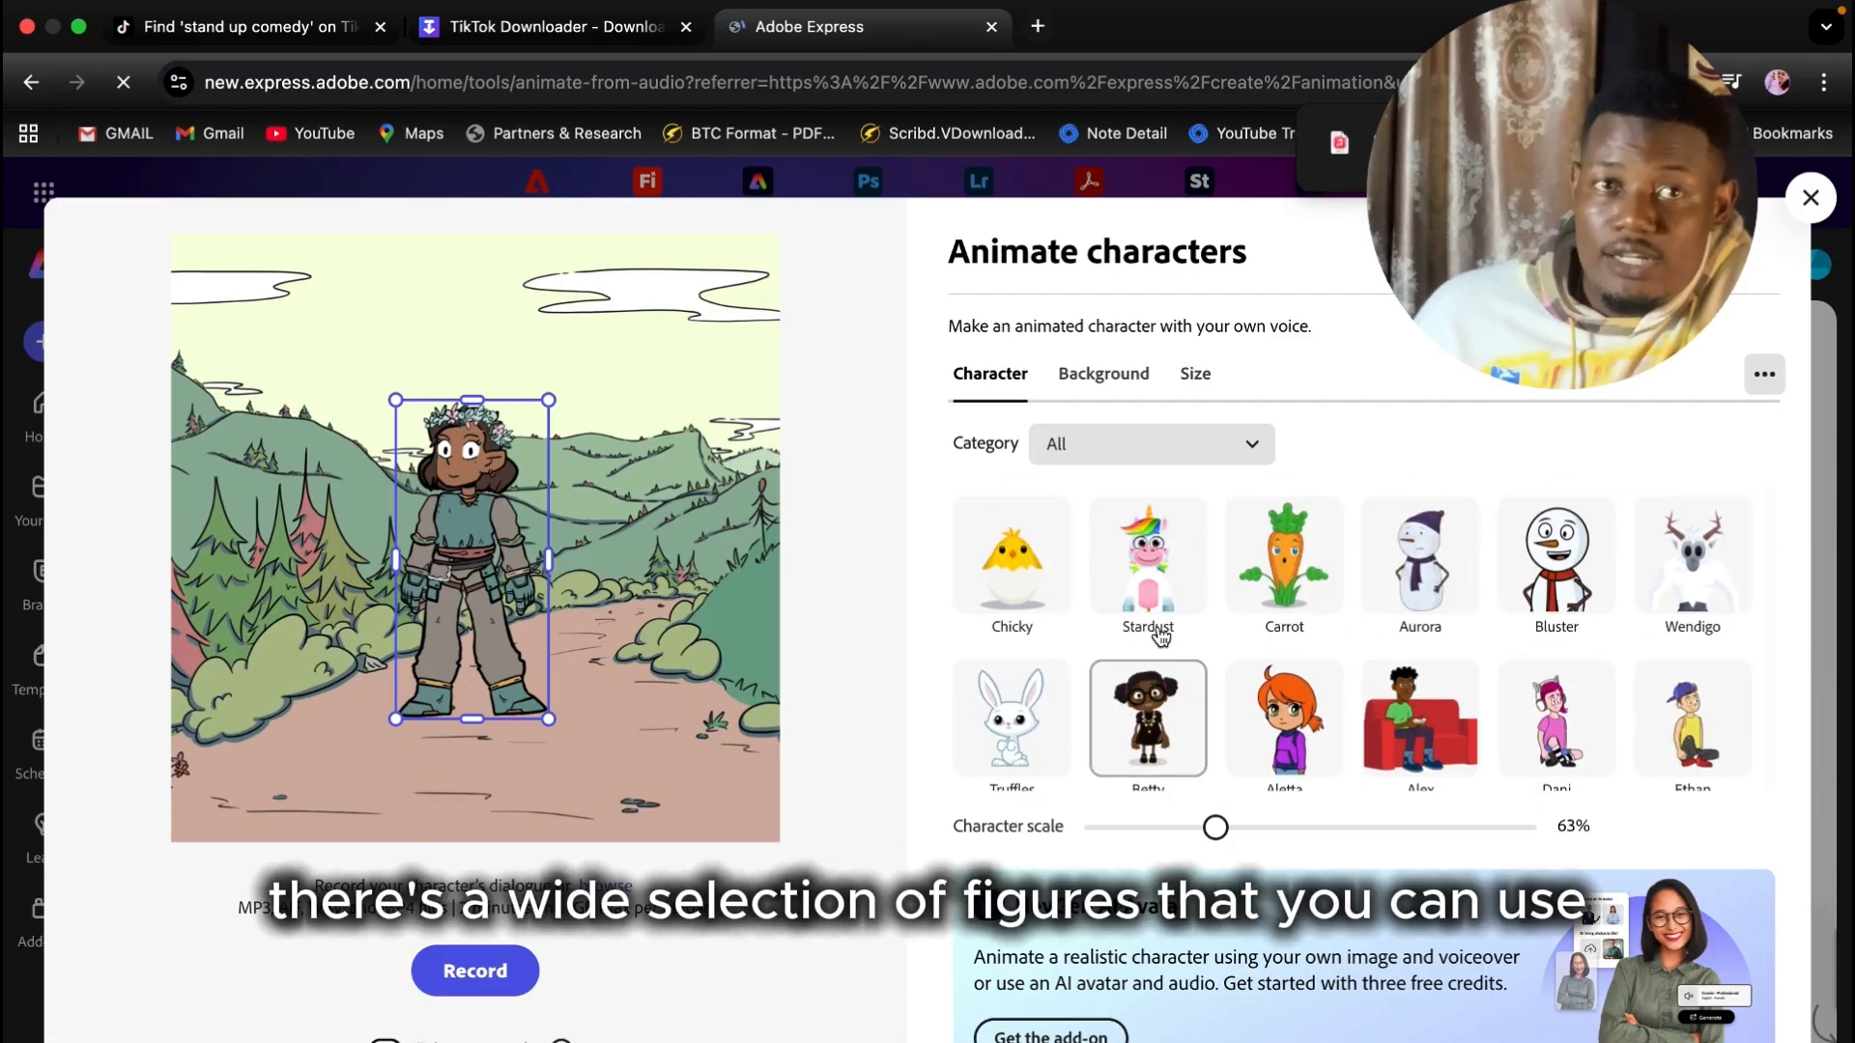
pyautogui.scroll(-5, 1161, 635)
pyautogui.scroll(-10, 1160, 636)
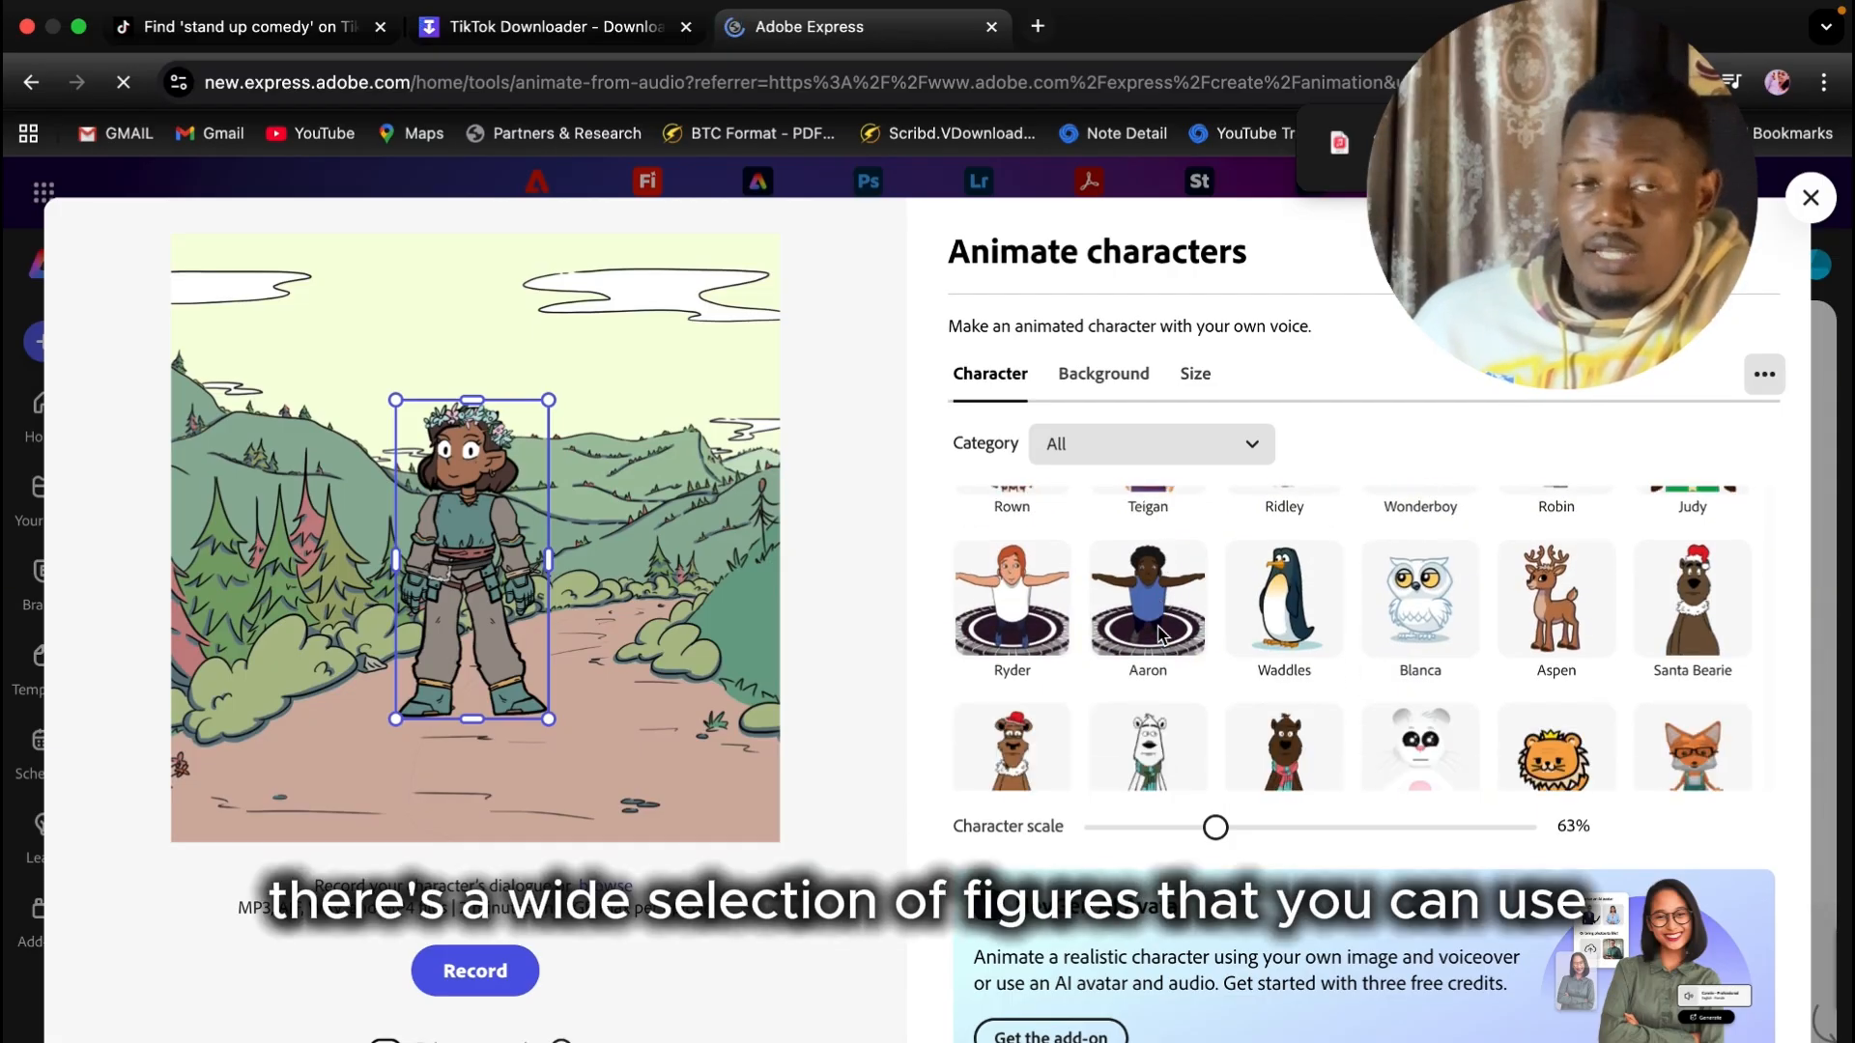
pyautogui.scroll(-15, 1157, 624)
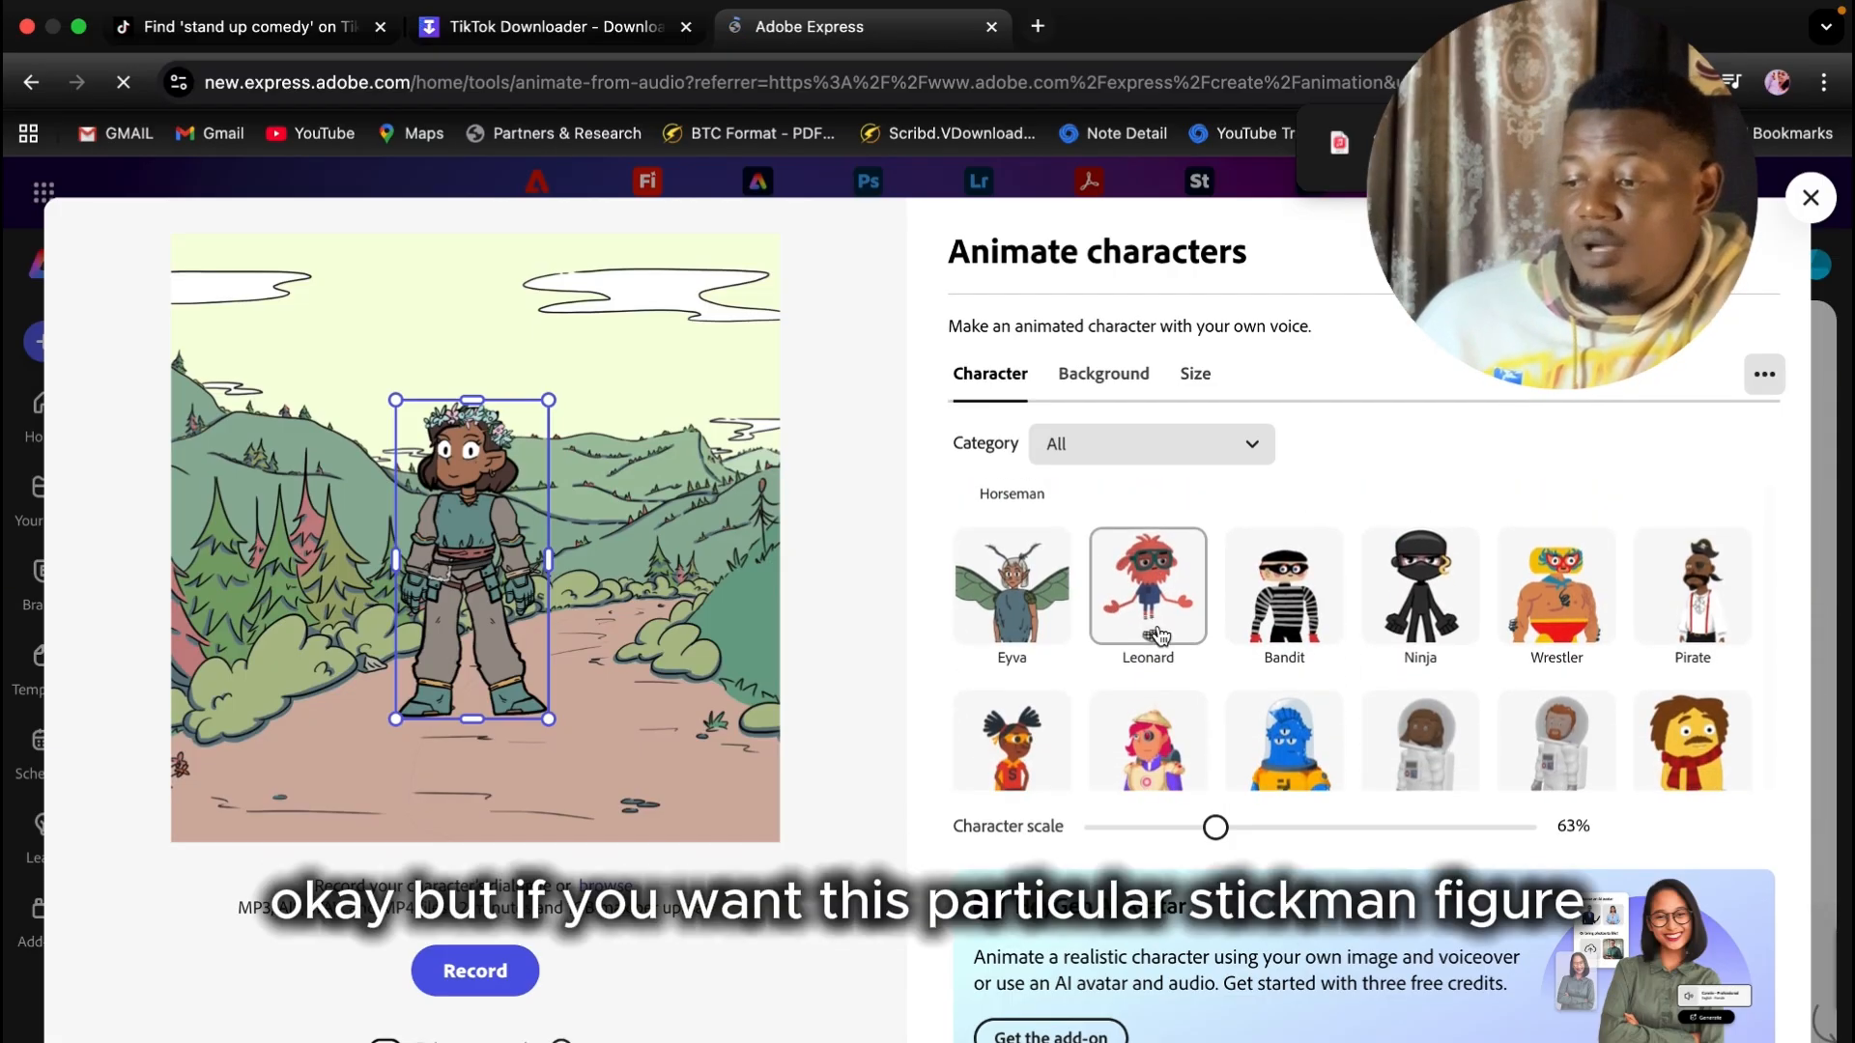
pyautogui.scroll(-10, 1160, 619)
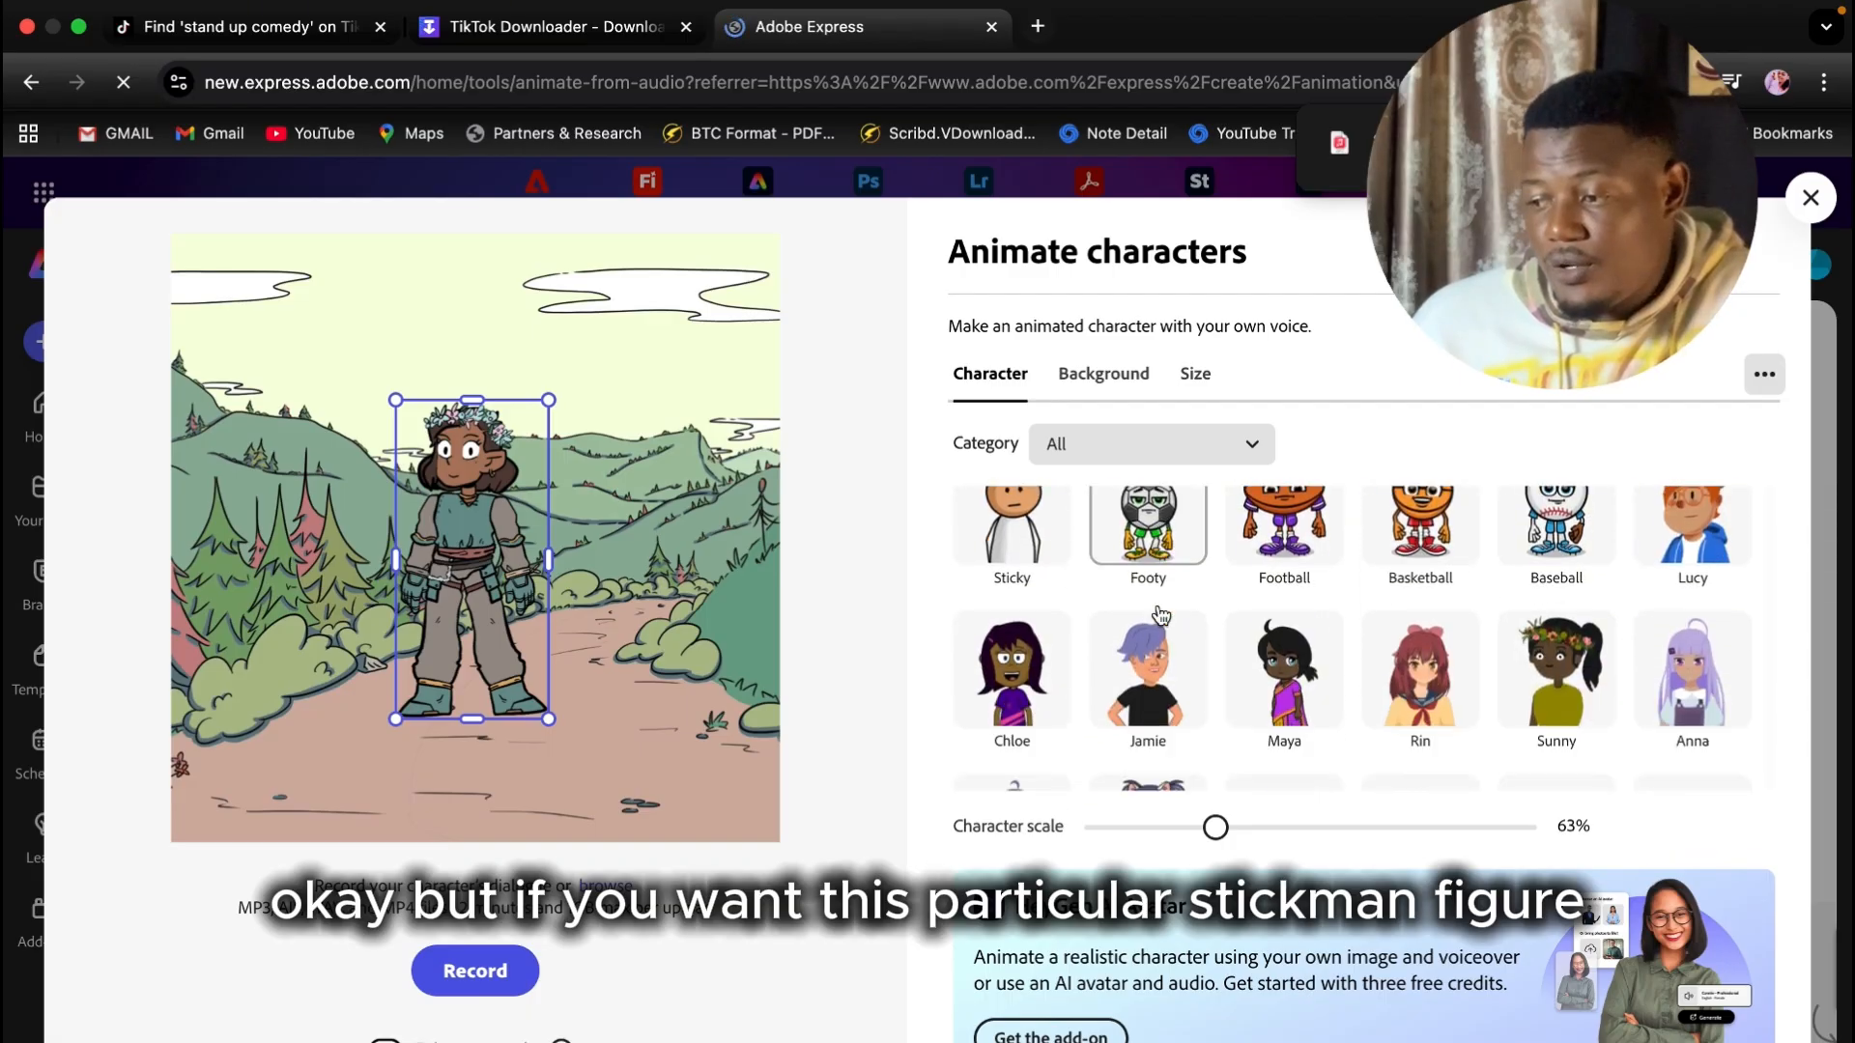
pyautogui.scroll(2, 1160, 615)
pyautogui.scroll(1, 1161, 614)
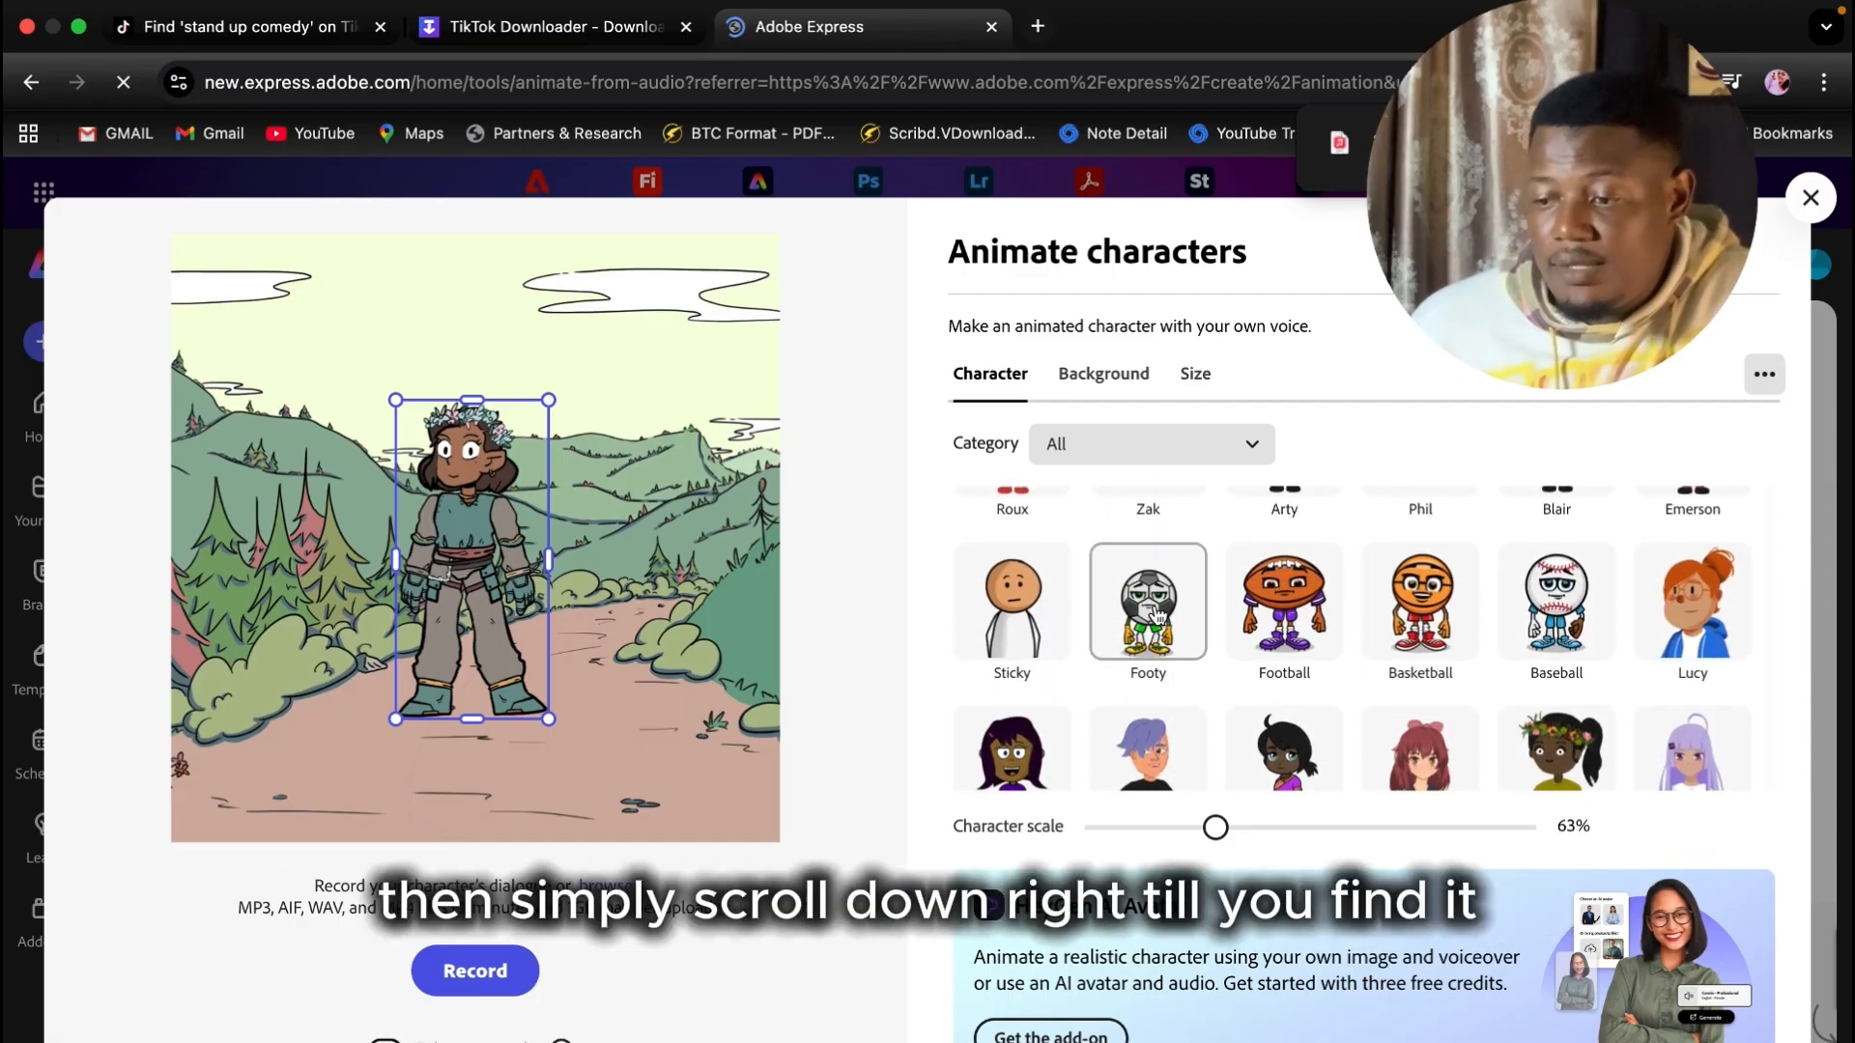
pyautogui.click(1021, 615)
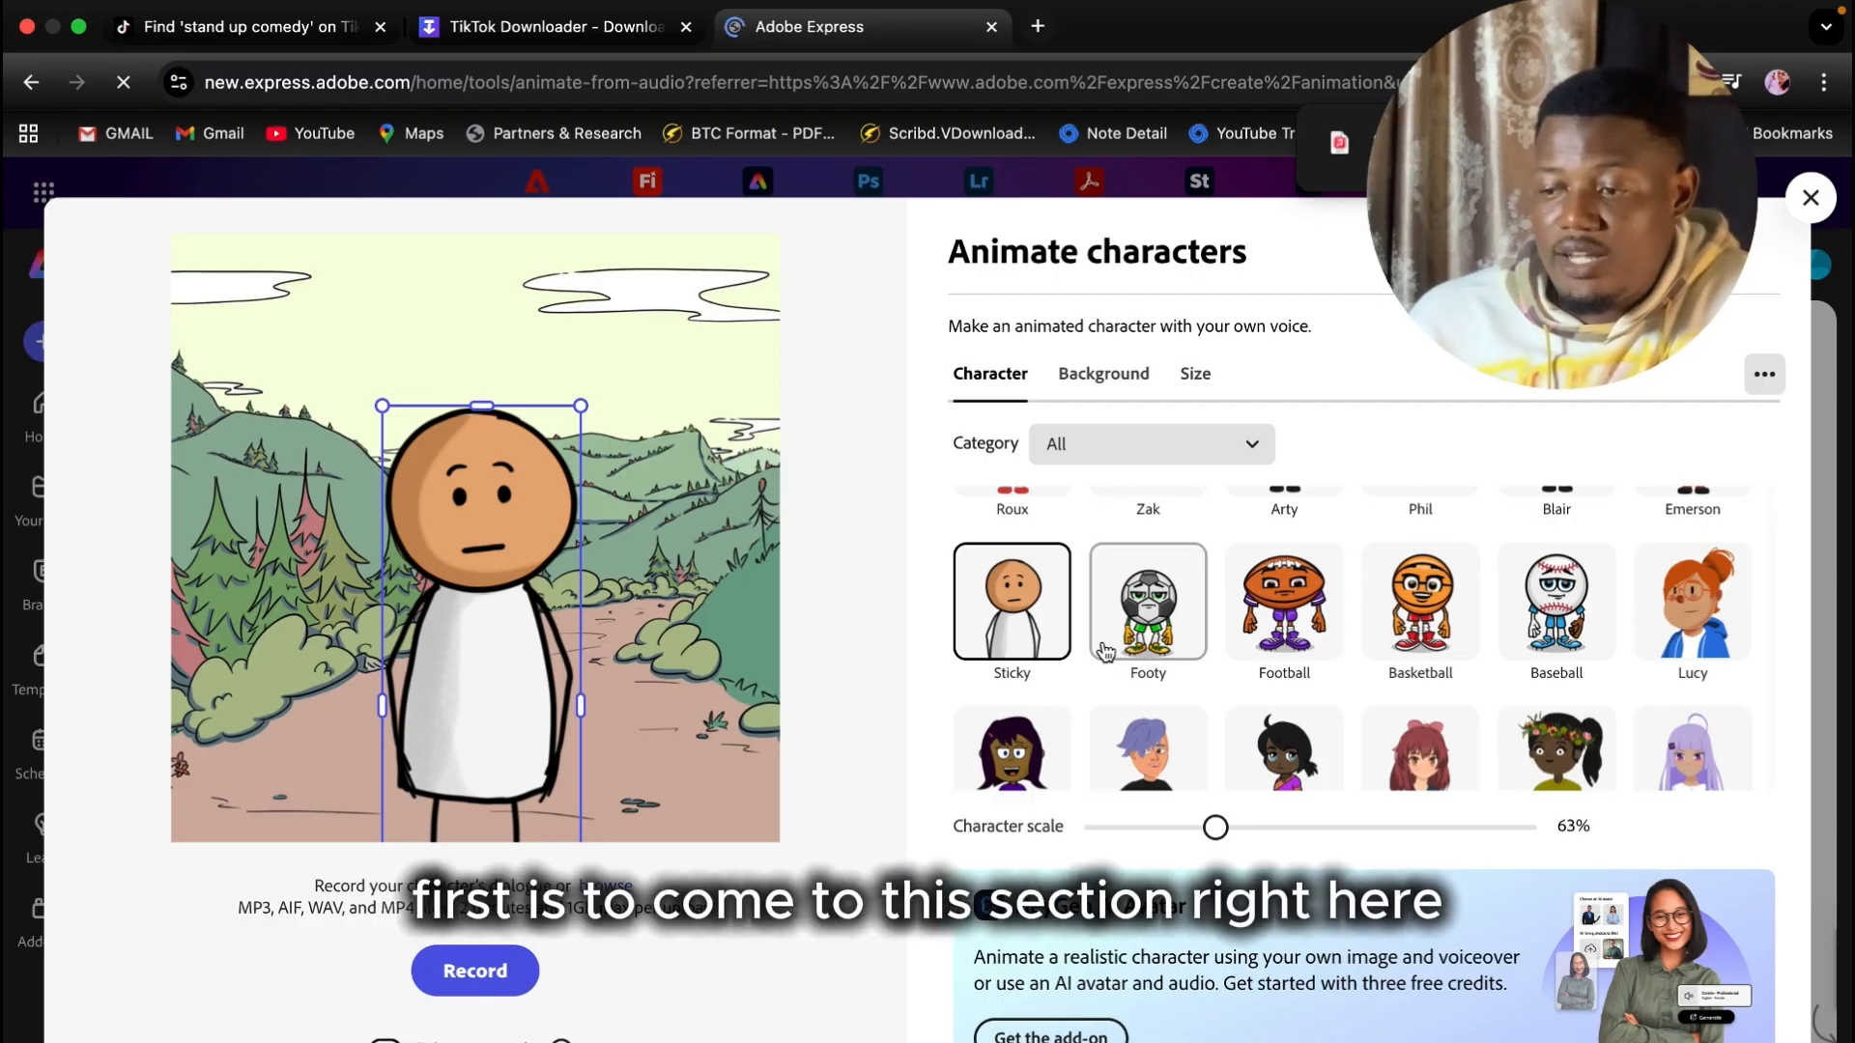
# Step: Set the canvas to the 9:16 Instagram Story/Reels size and move the stickman higher in the frame
pyautogui.click(1200, 374)
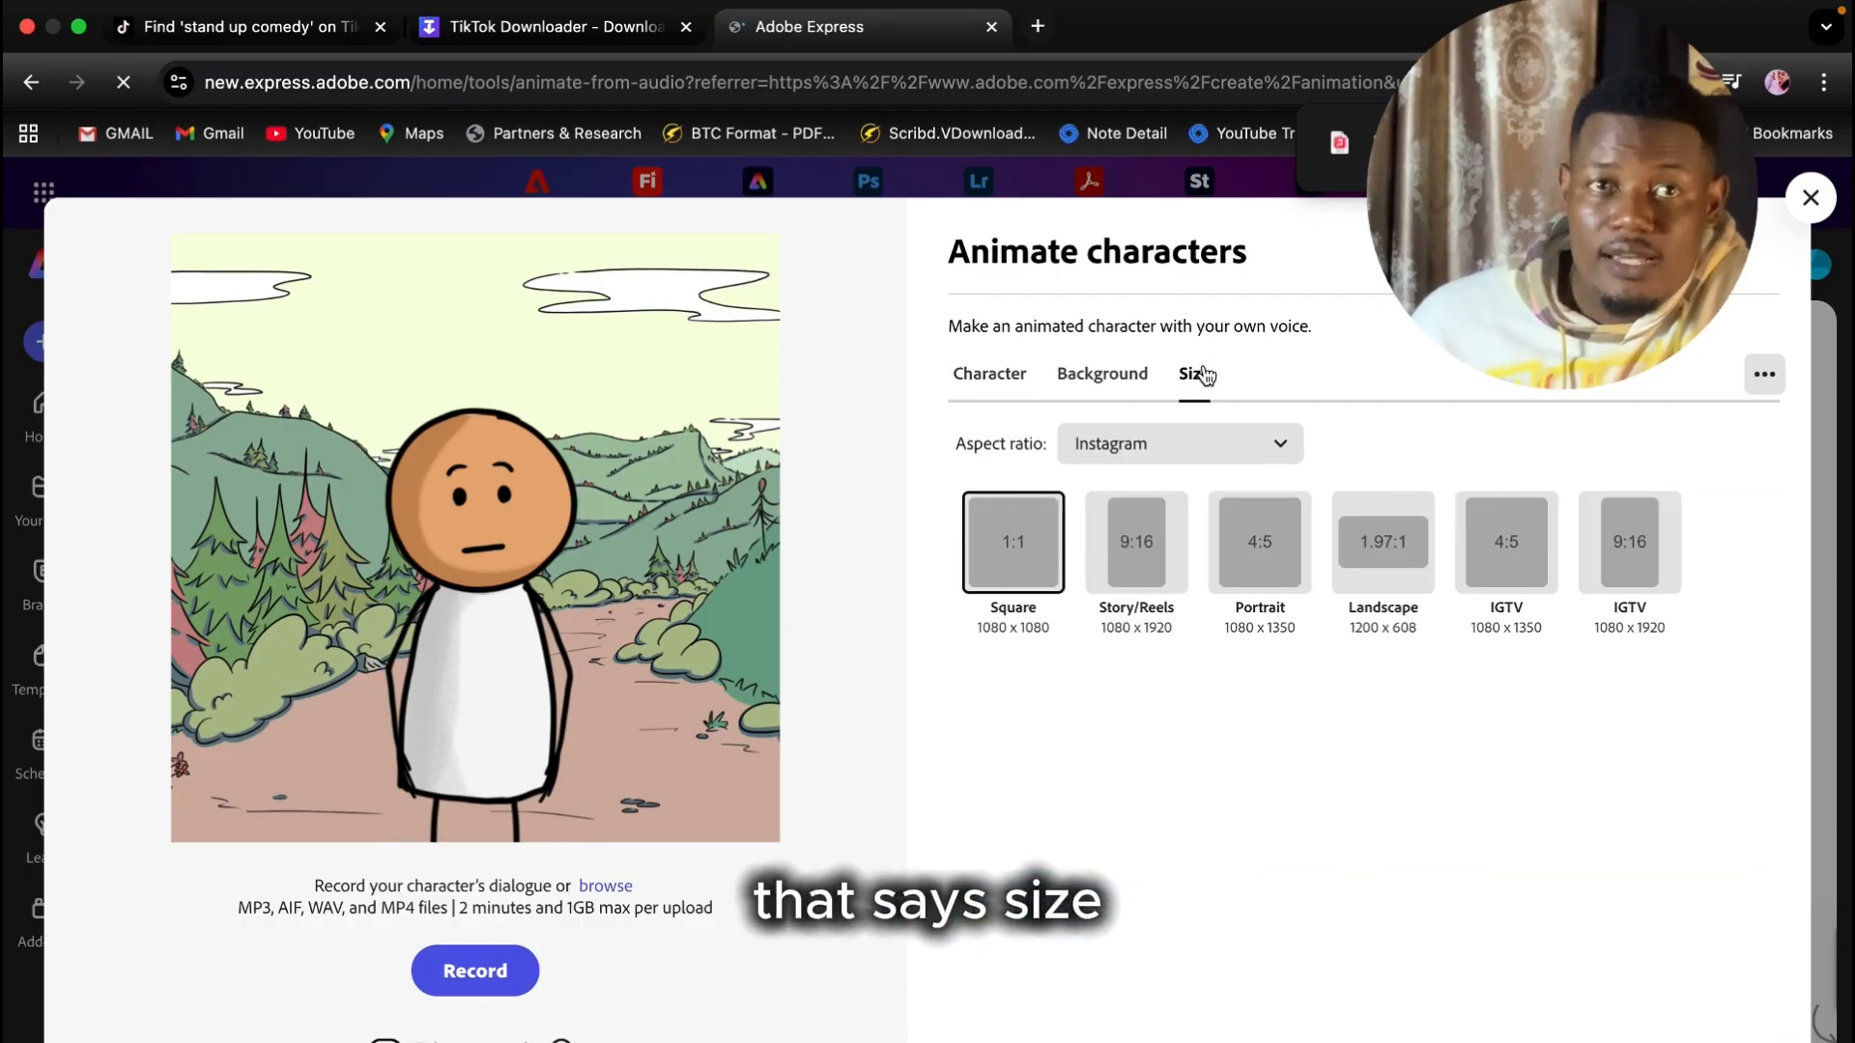
pyautogui.click(1138, 552)
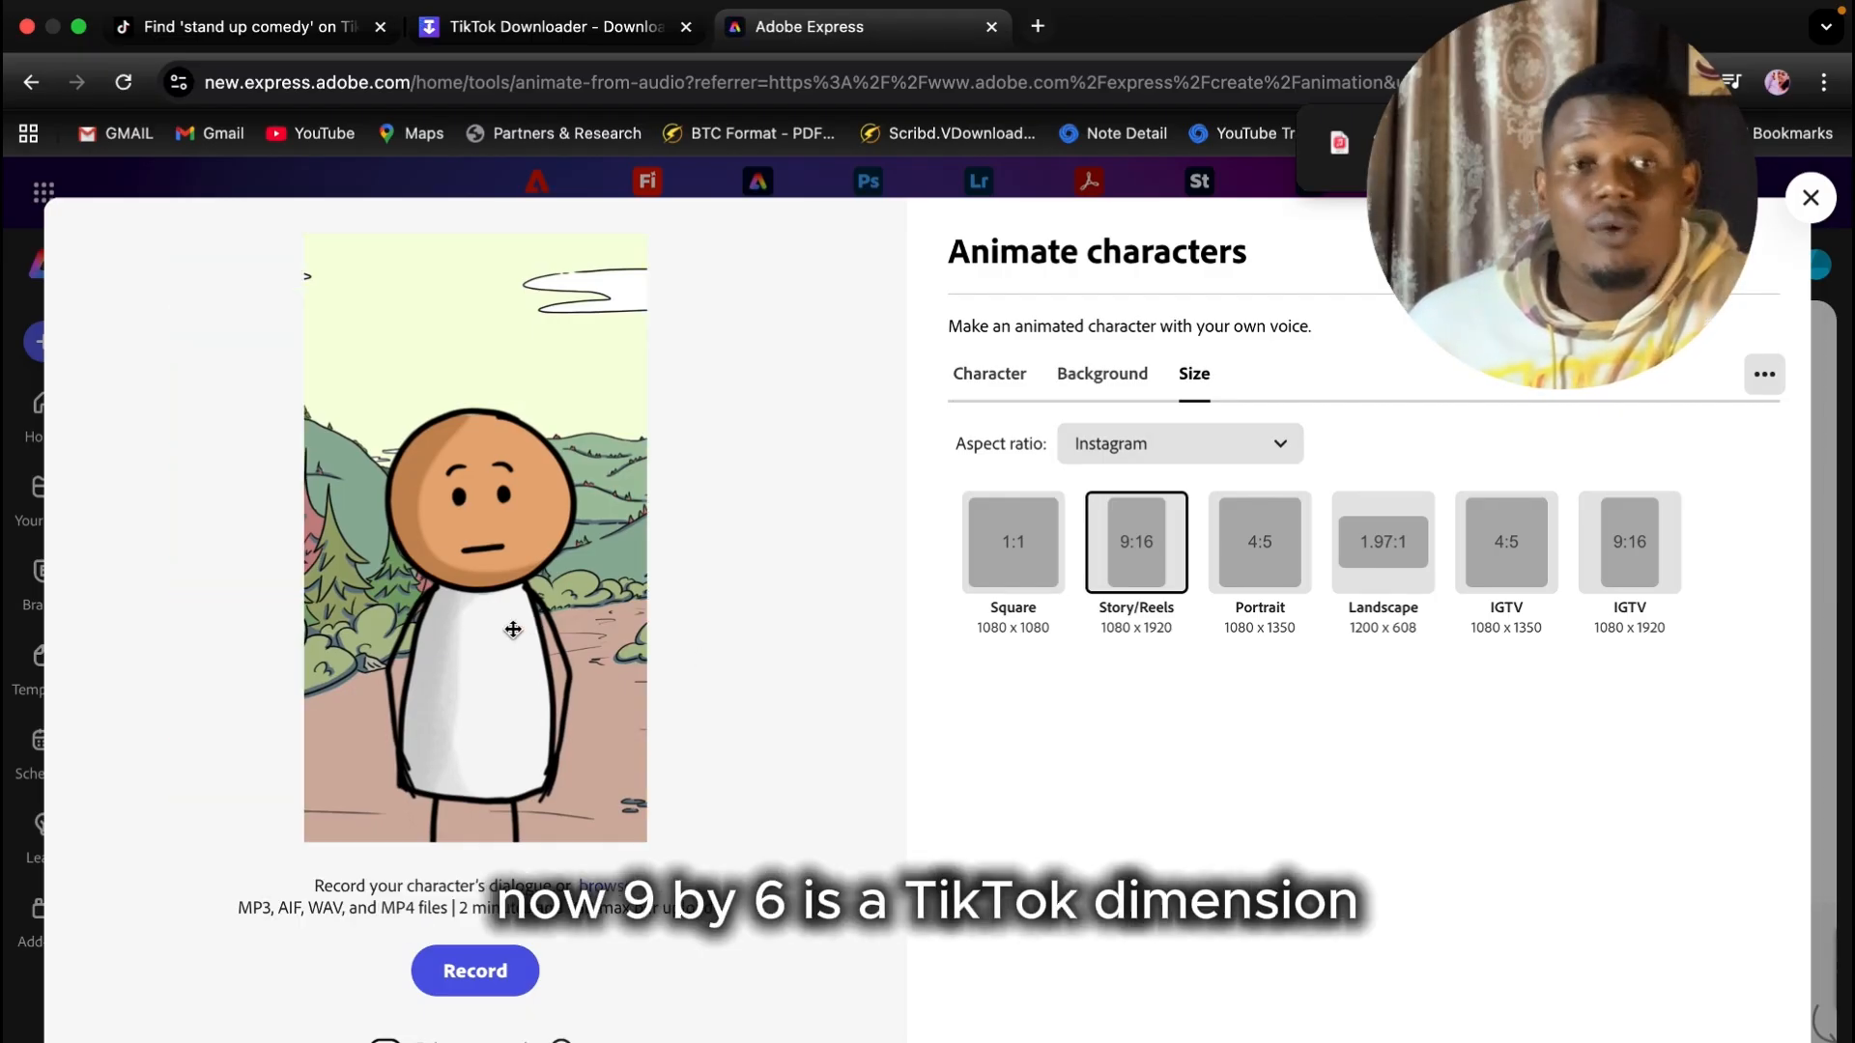
pyautogui.moveTo(513, 632); pyautogui.dragTo(520, 493)
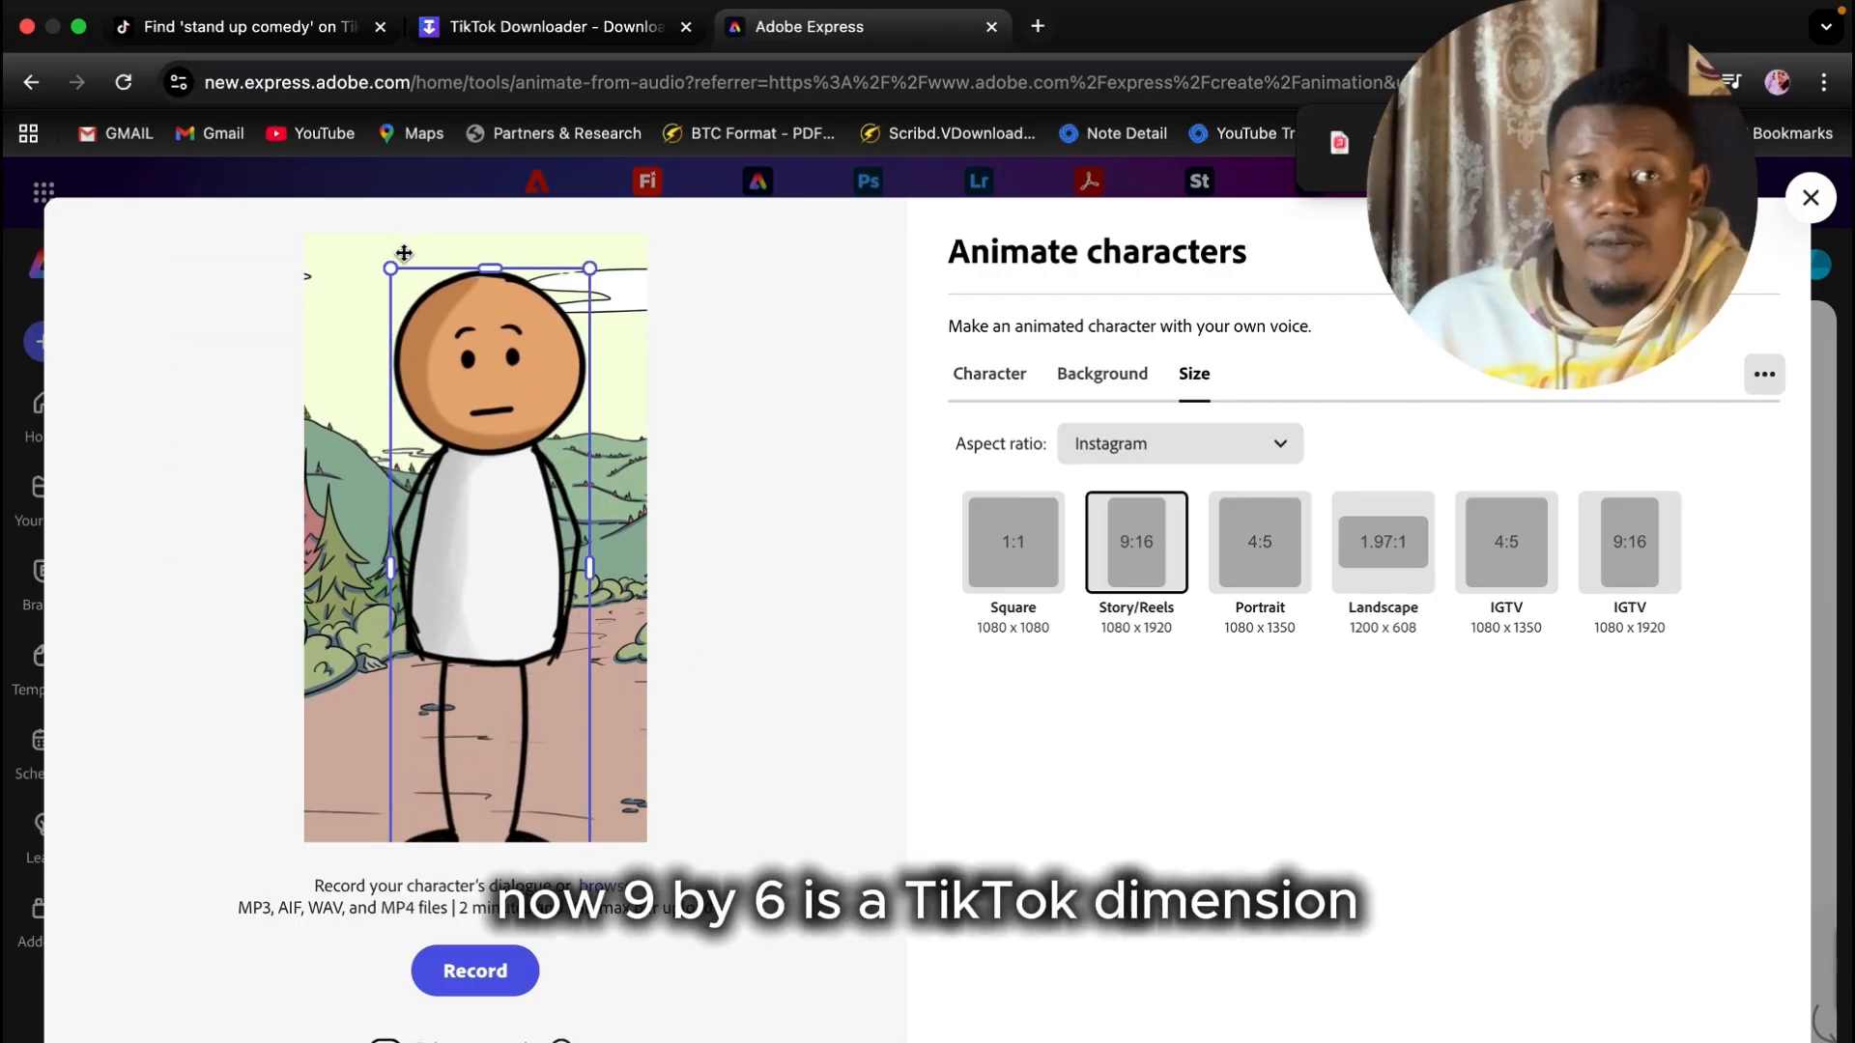
# Step: Shrink the stickman to fit fully in the frame and try YouTube's 16:9 Landscape size before choosing 9:16 Shorts
pyautogui.moveTo(391, 267); pyautogui.dragTo(462, 484)
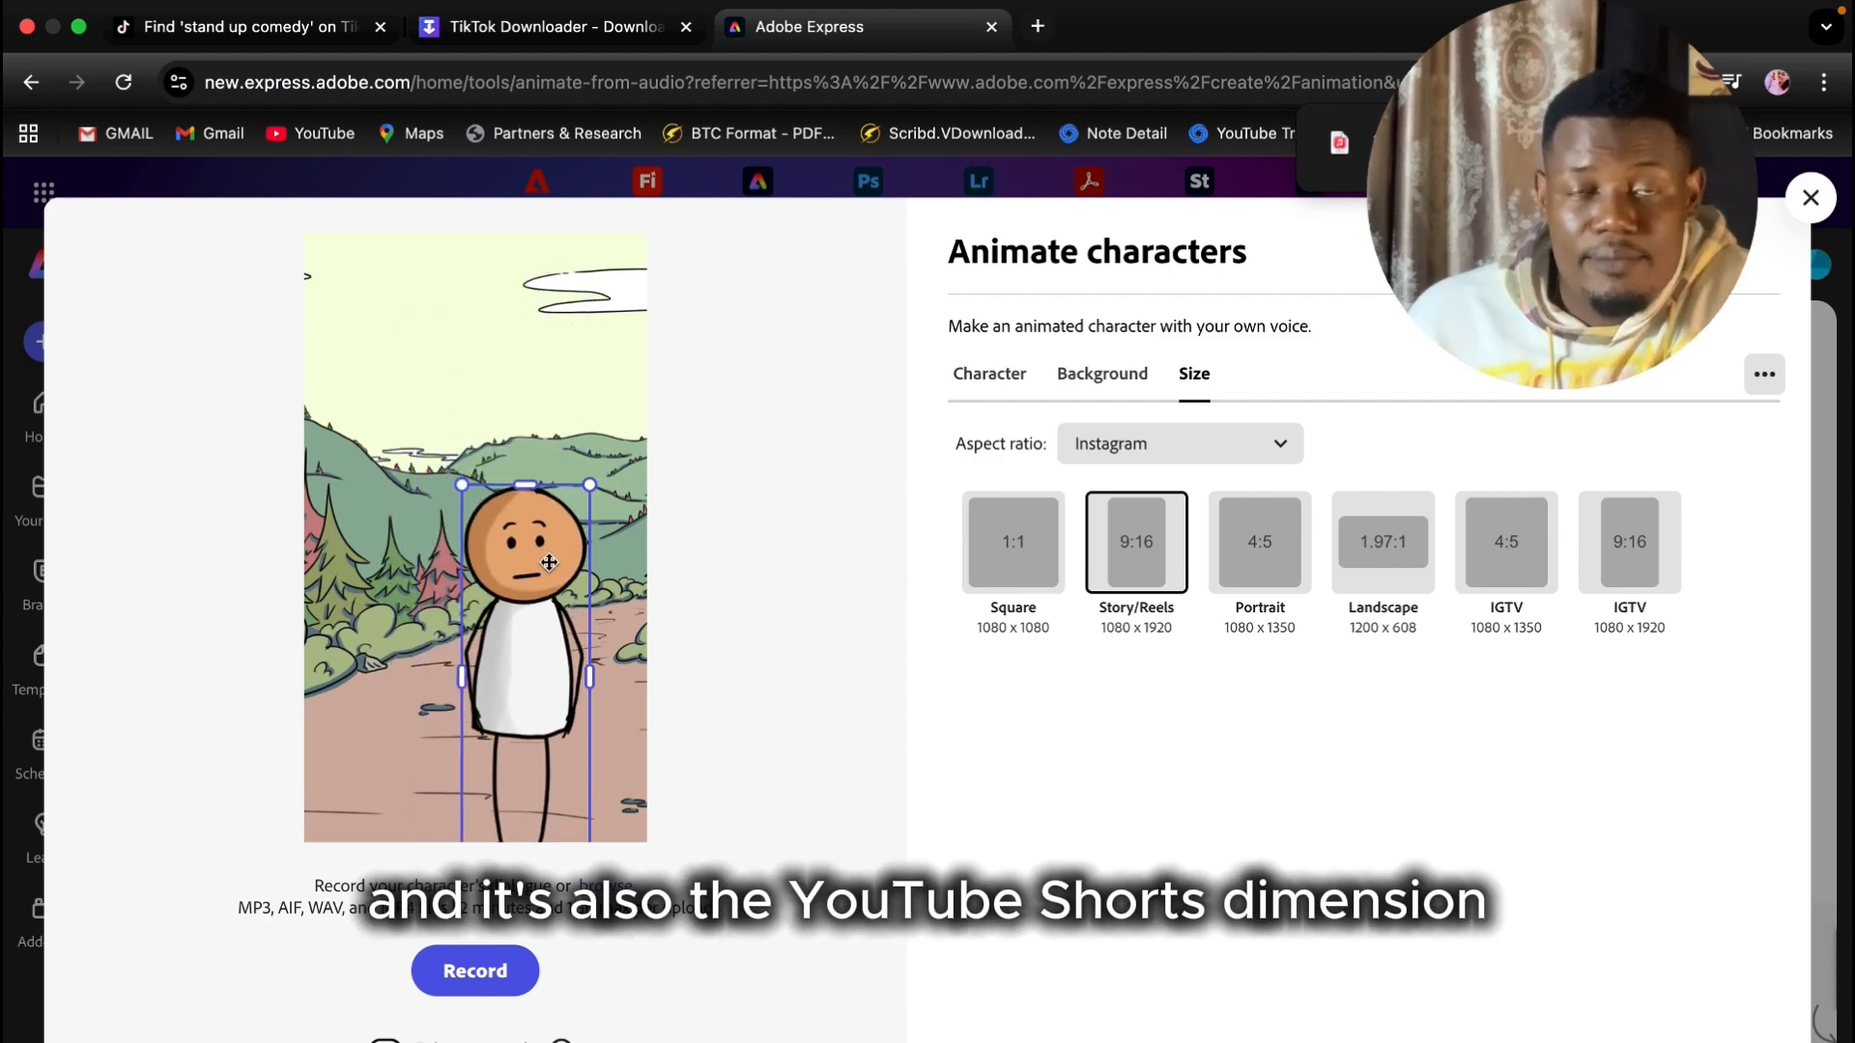
pyautogui.moveTo(549, 562); pyautogui.dragTo(518, 537)
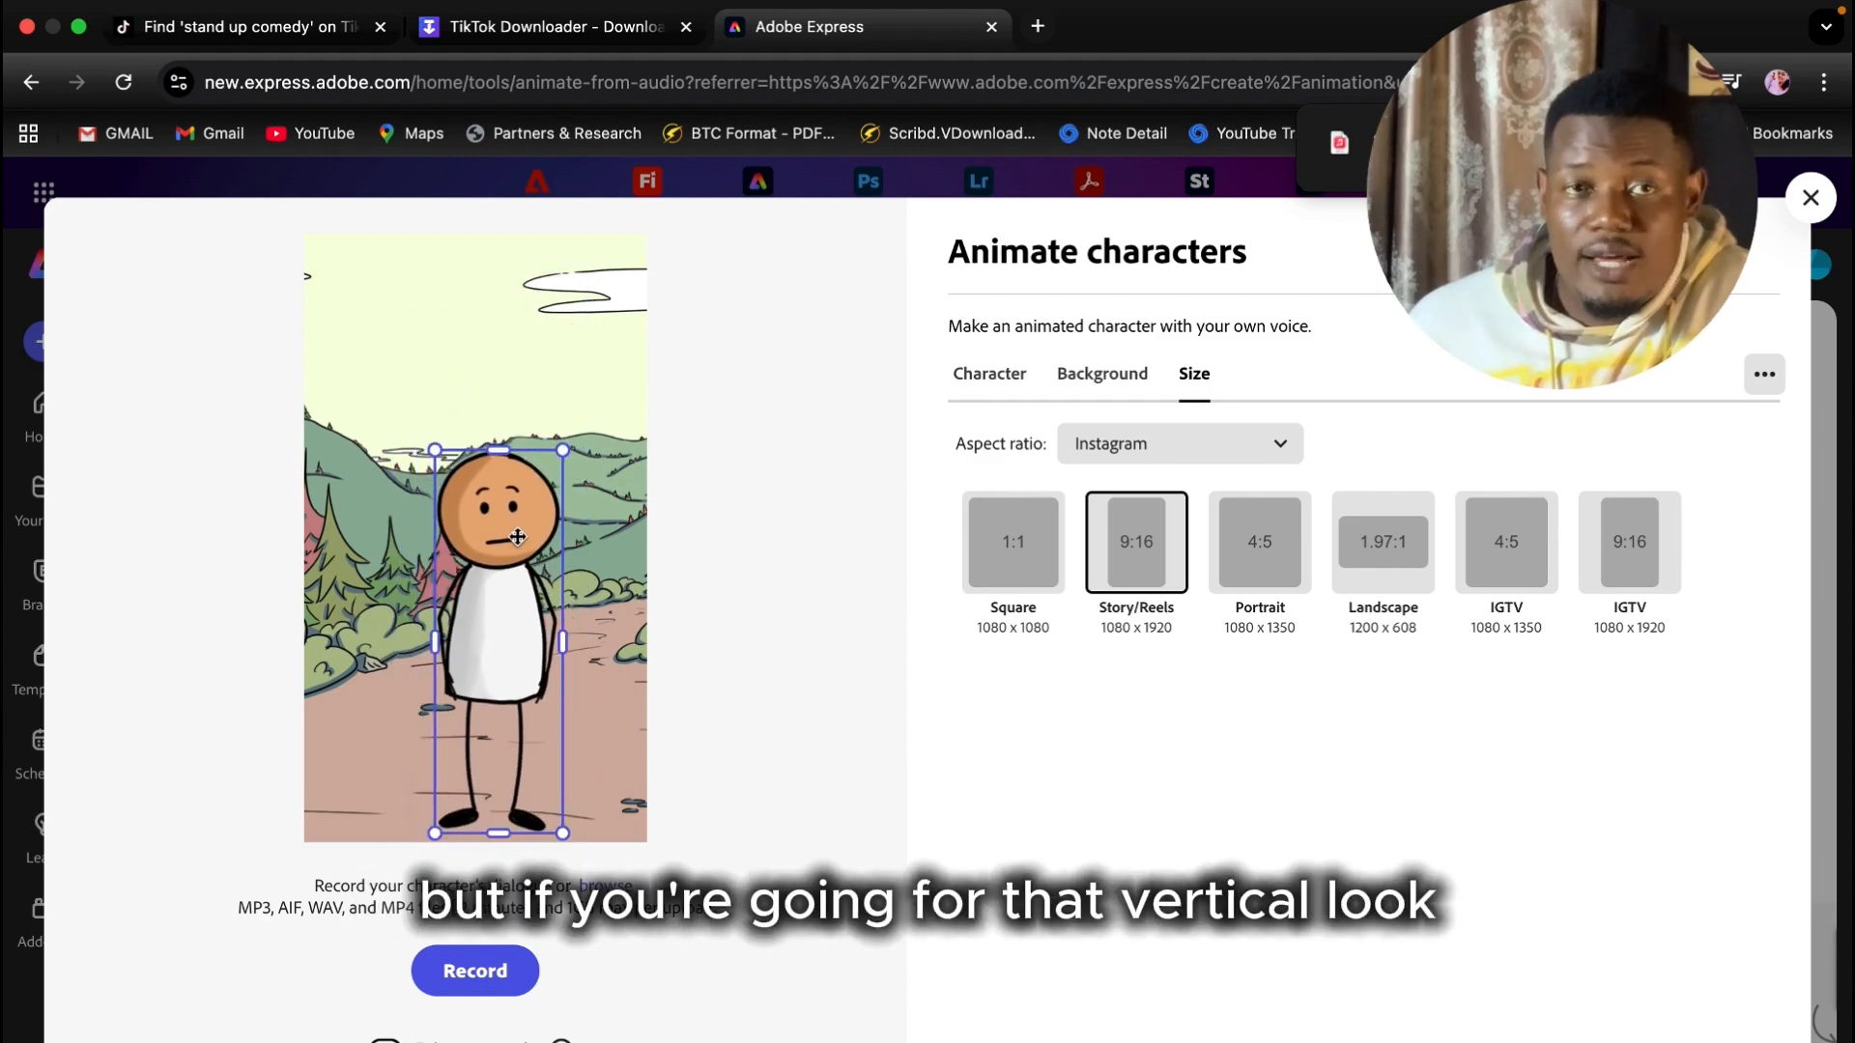
pyautogui.click(1108, 446)
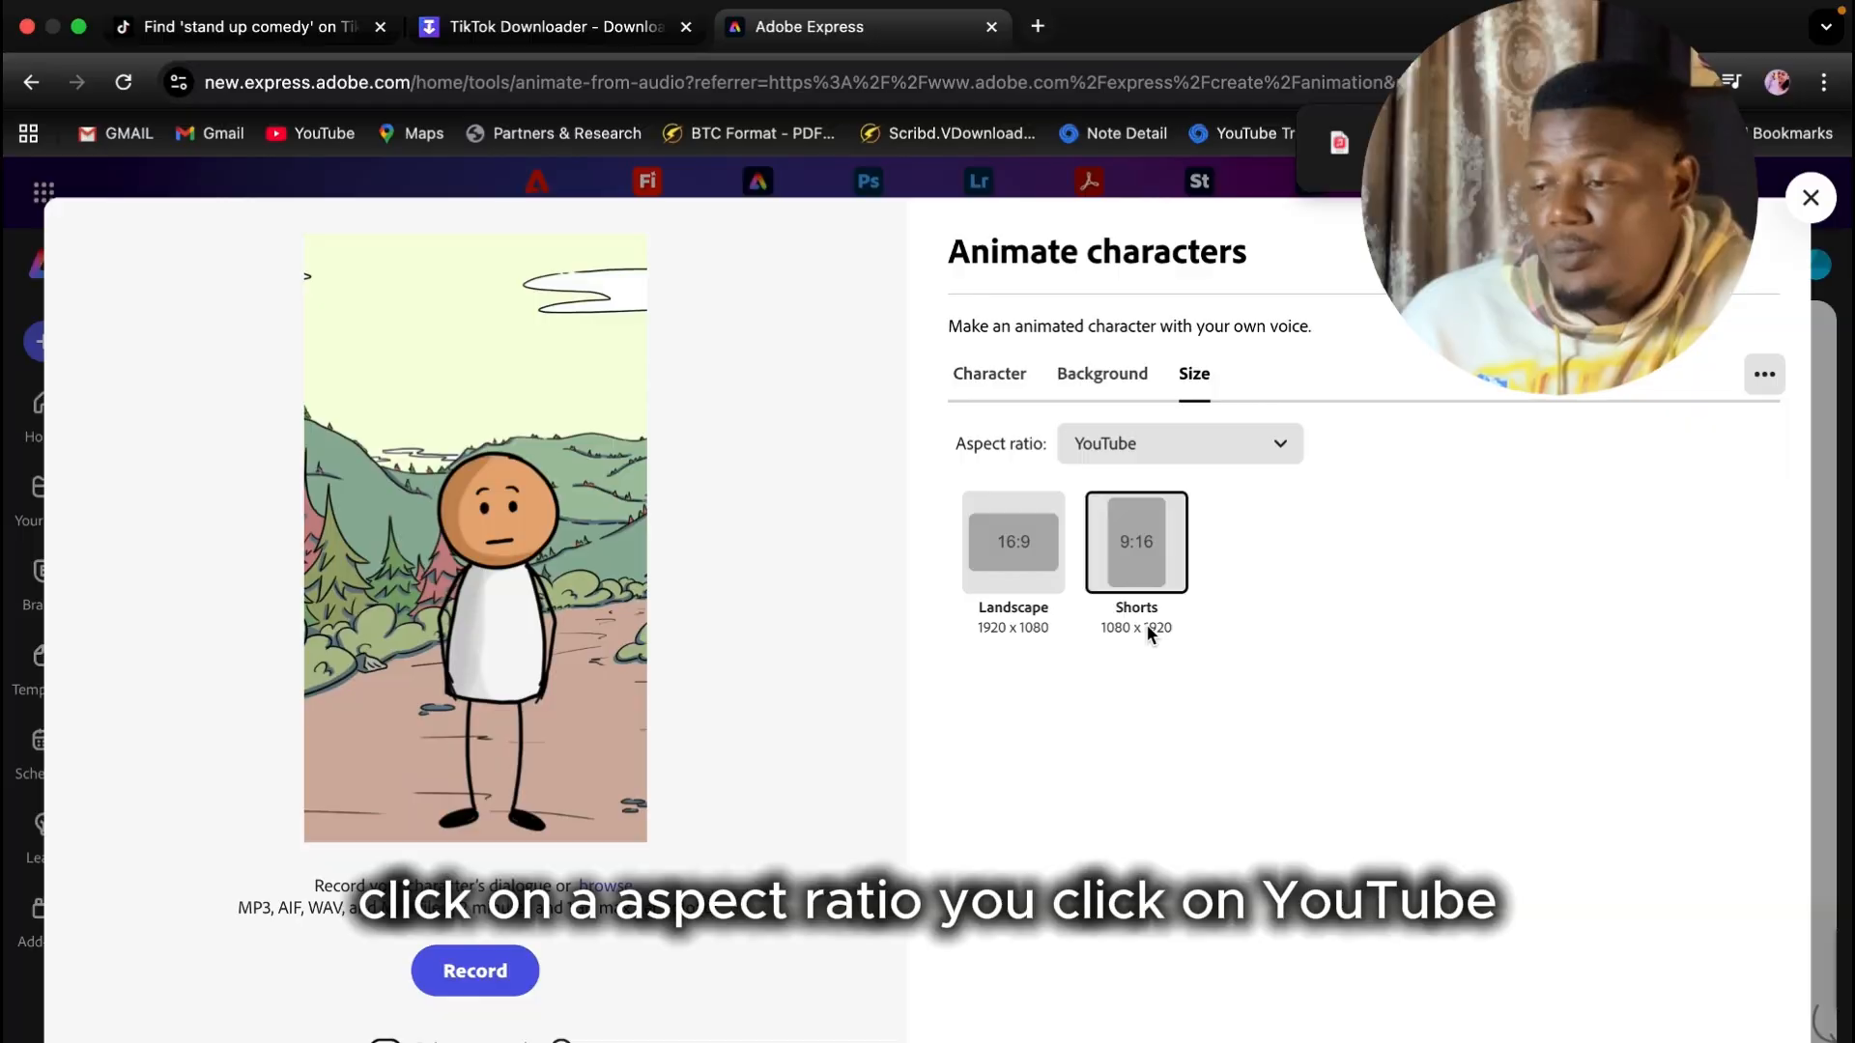
pyautogui.click(996, 552)
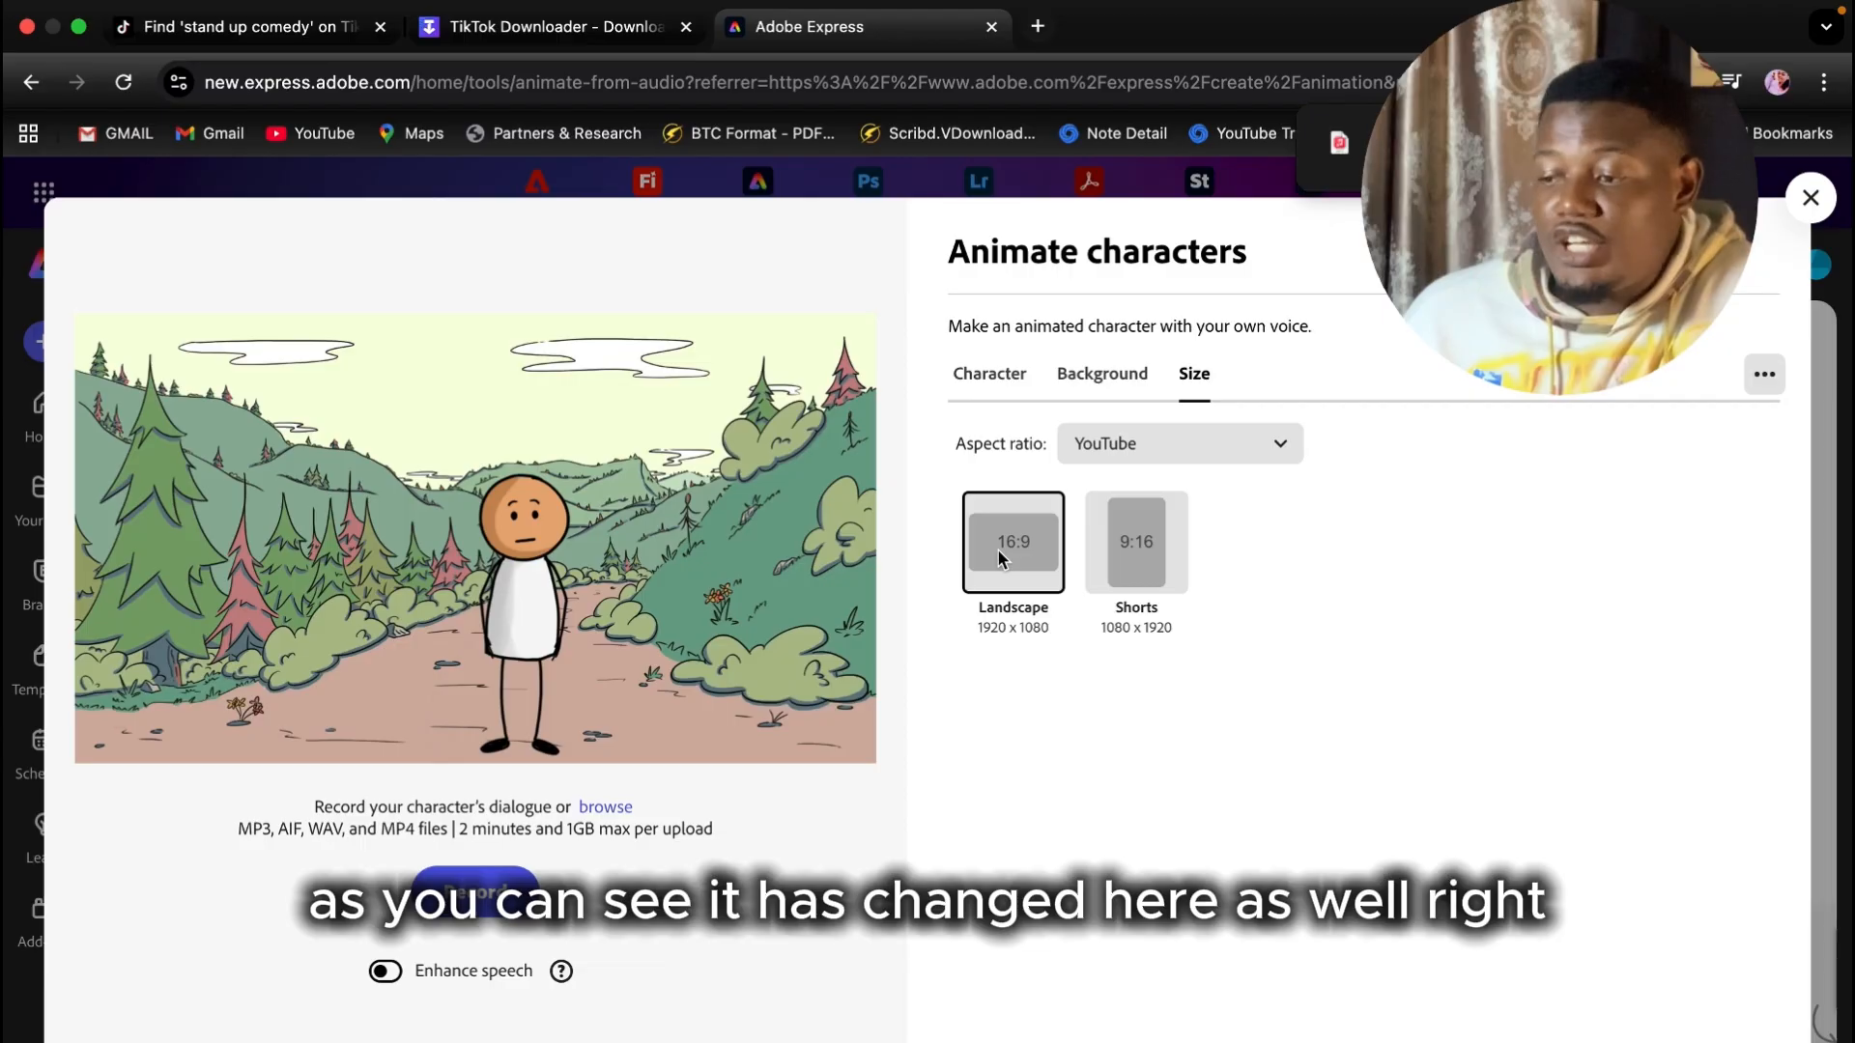
pyautogui.click(1132, 547)
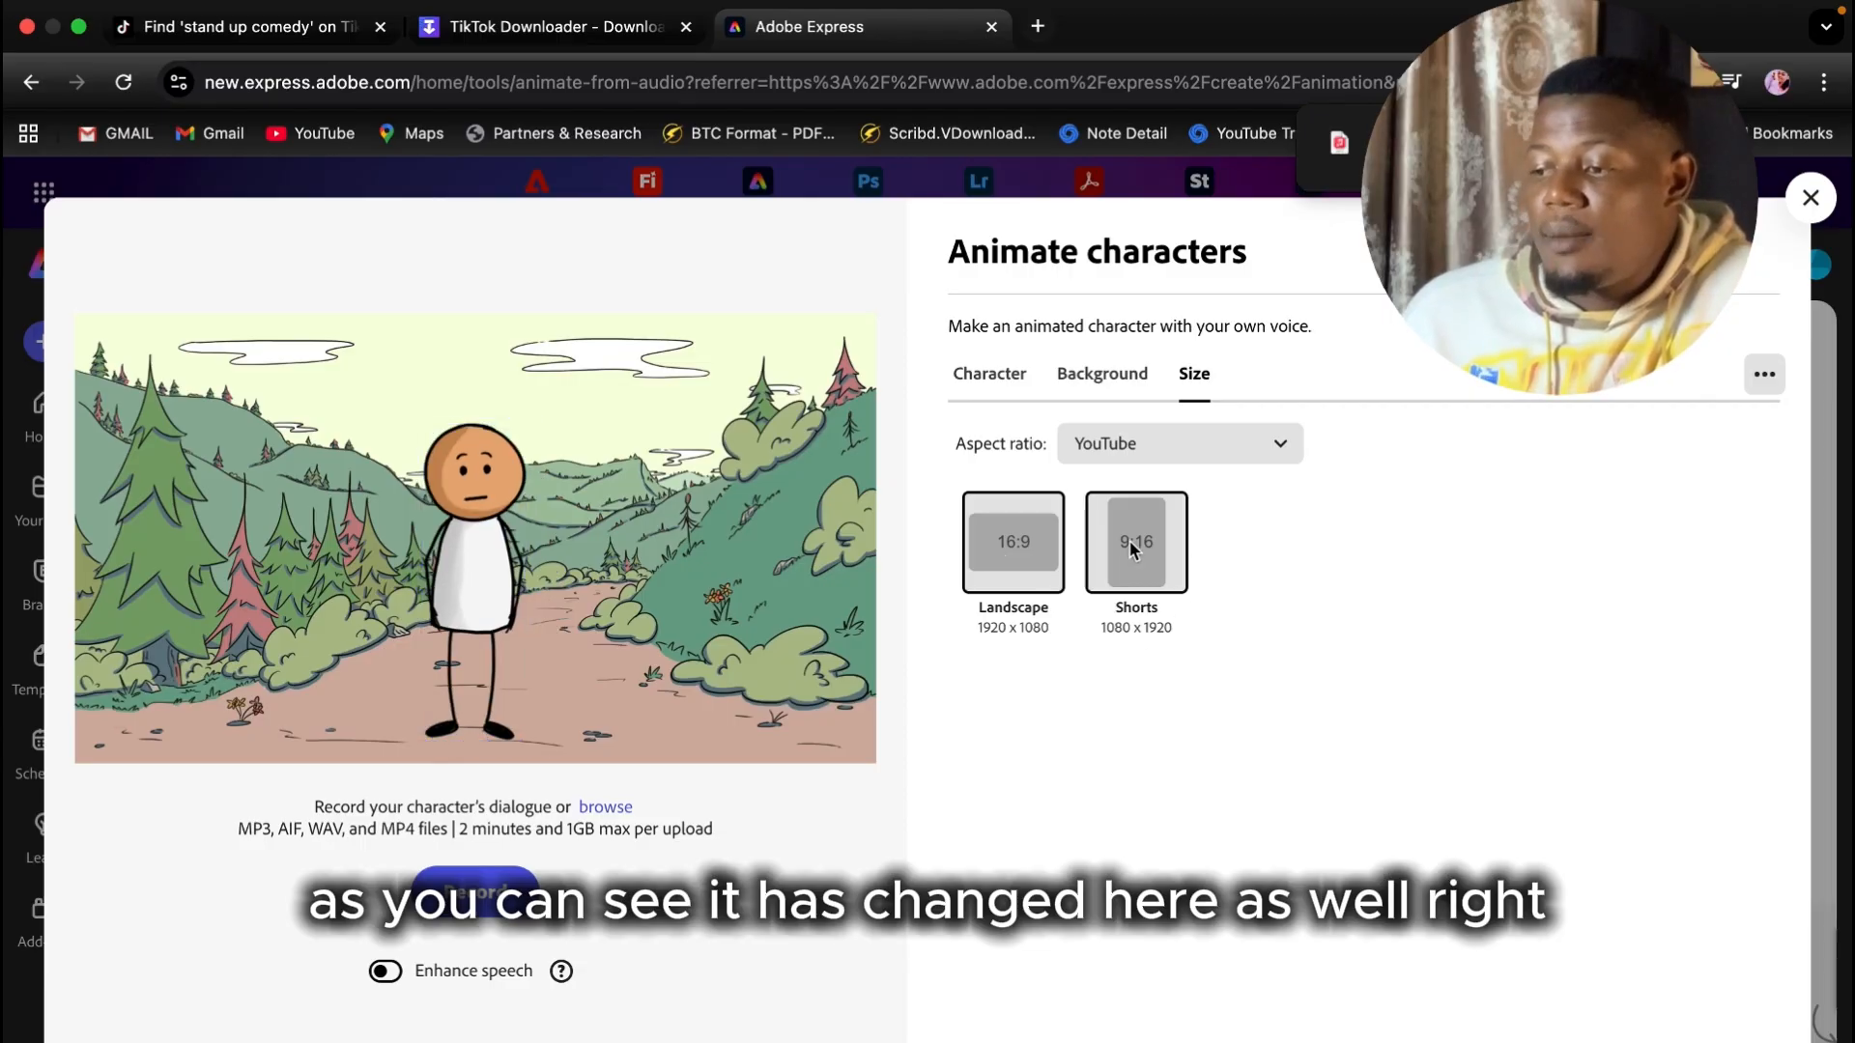
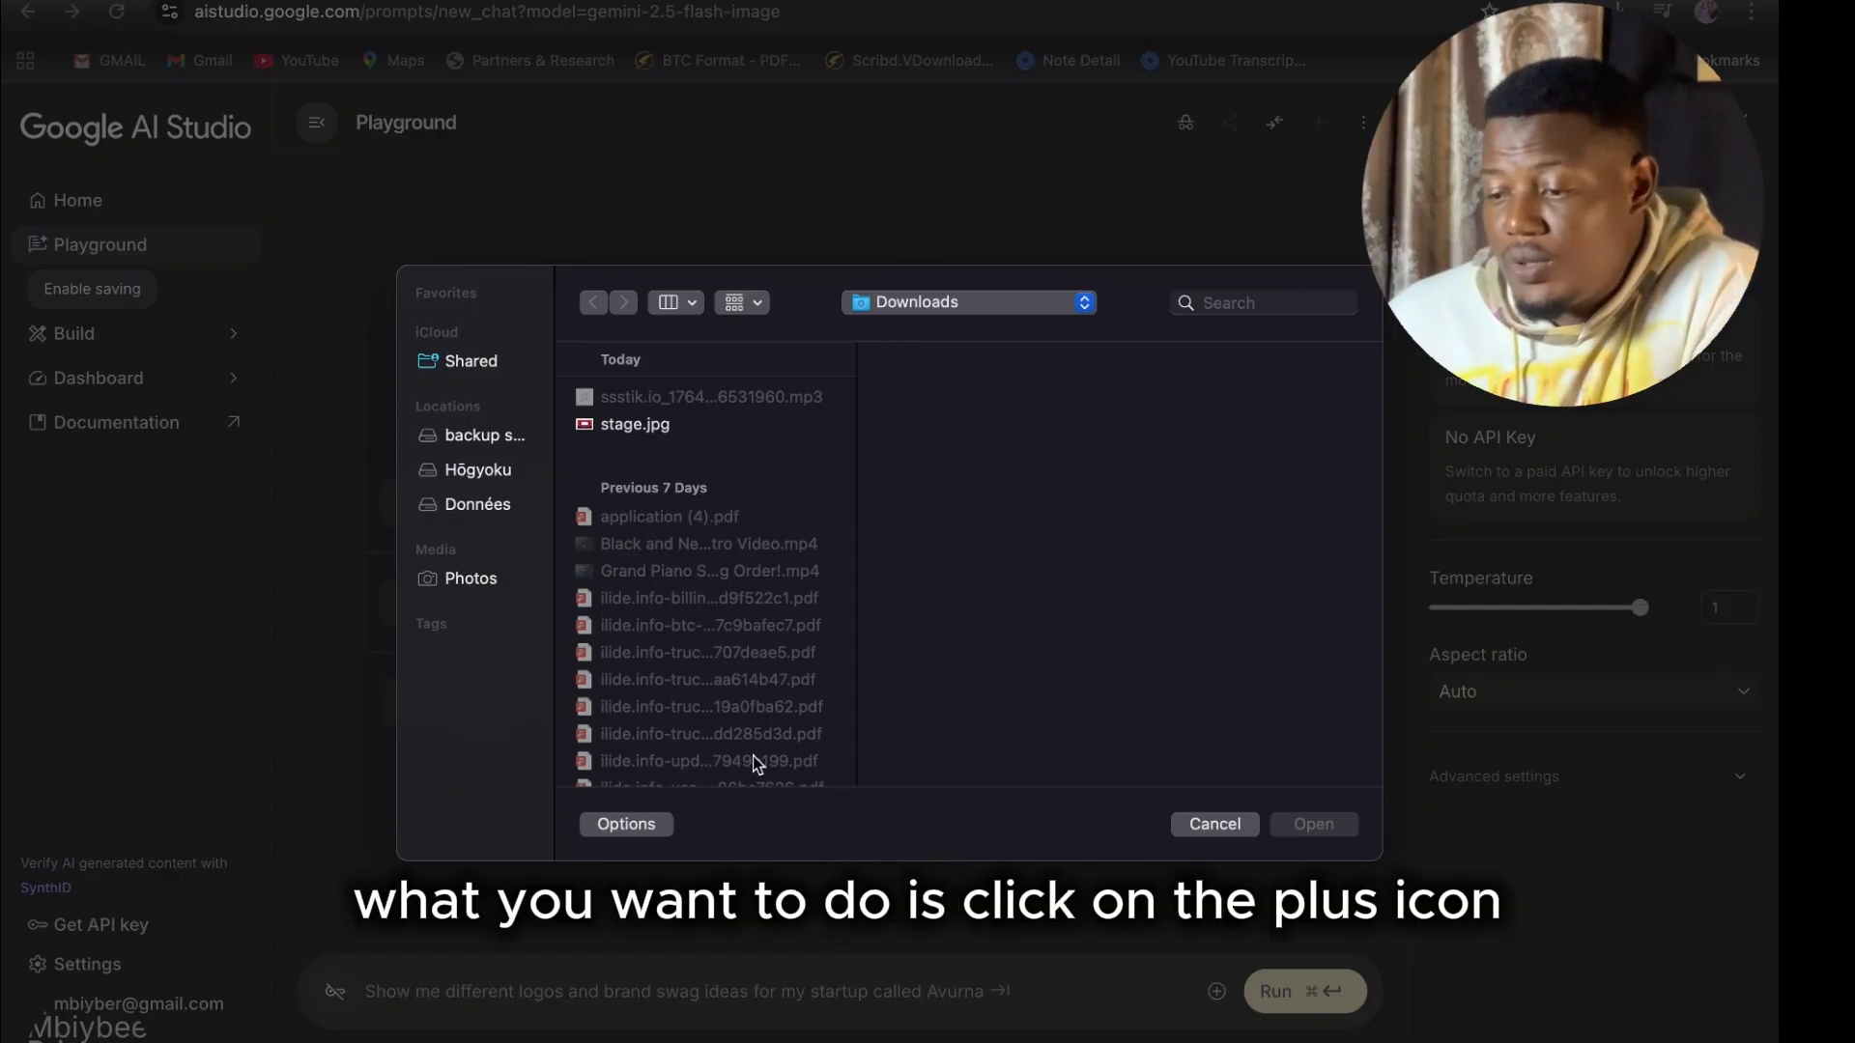
# Step: In Google AI Studio, upload stage.jpg, run the prompt "add characters in the seats looking at the stage", and decline Google Drive saving
pyautogui.click(633, 424)
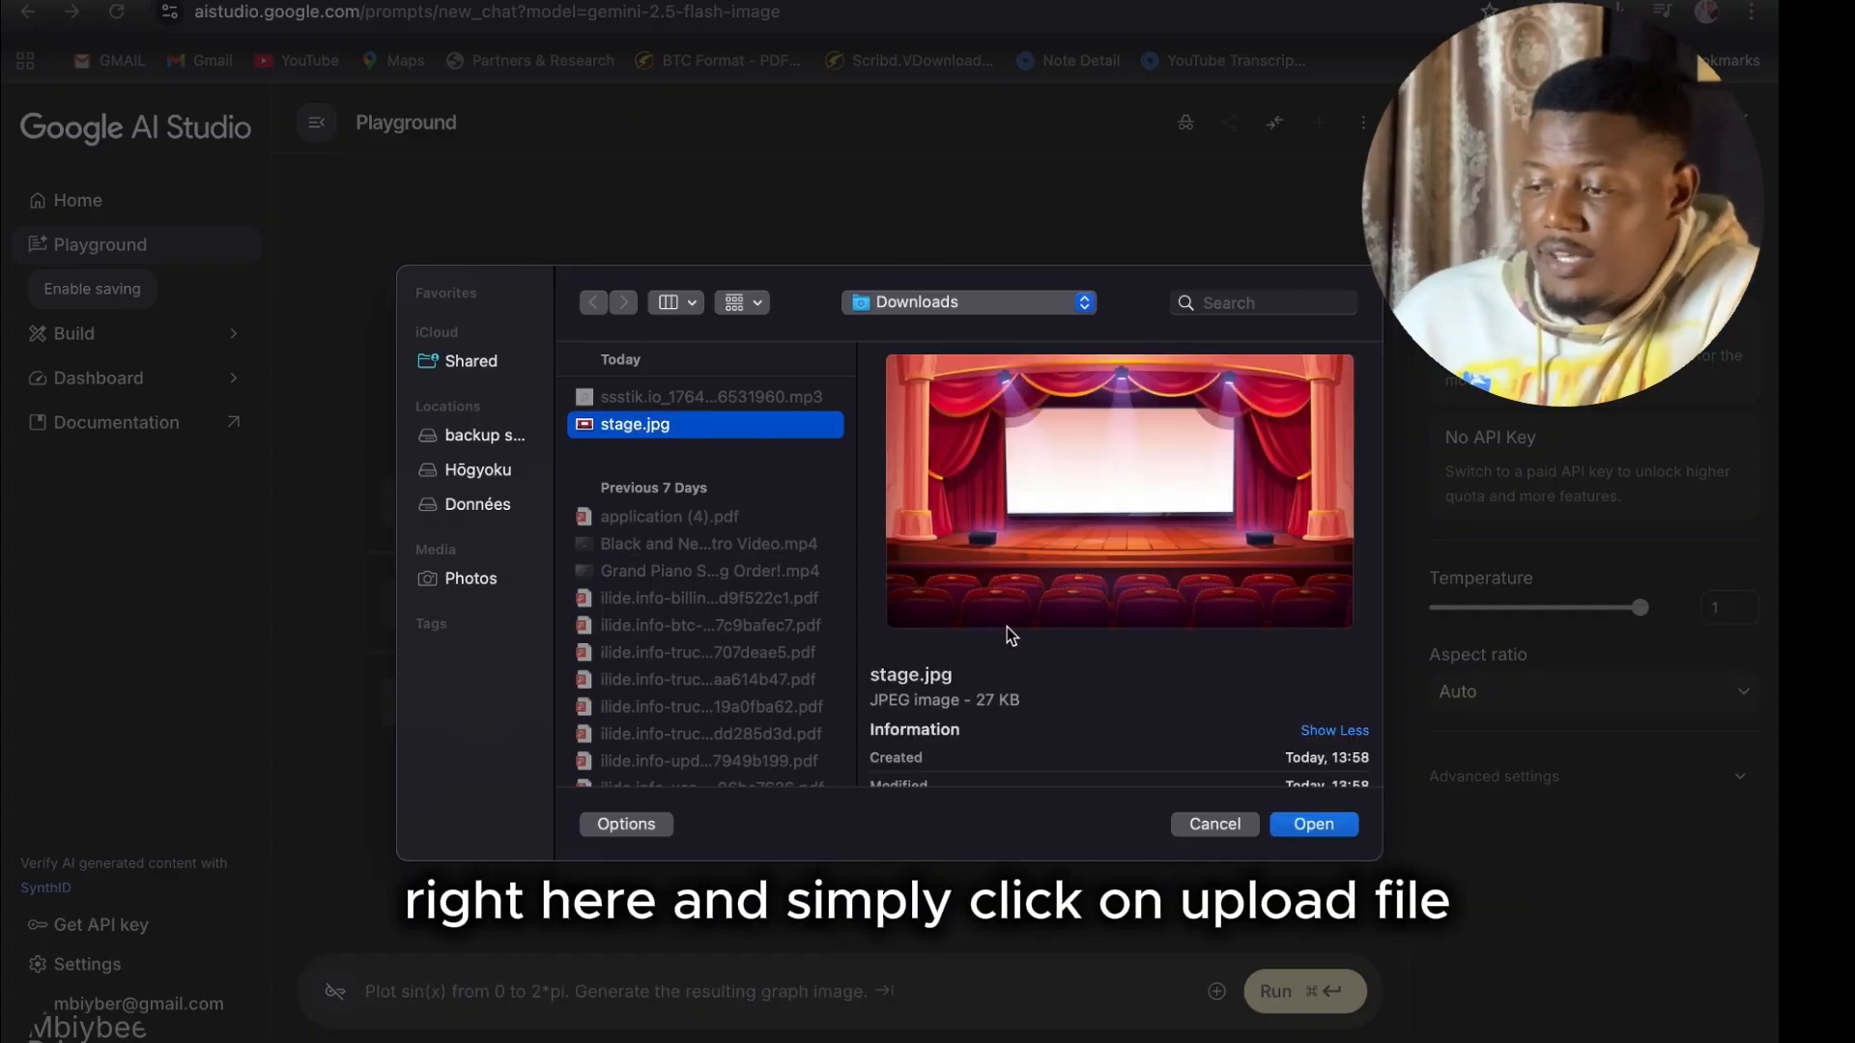
pyautogui.click(1314, 823)
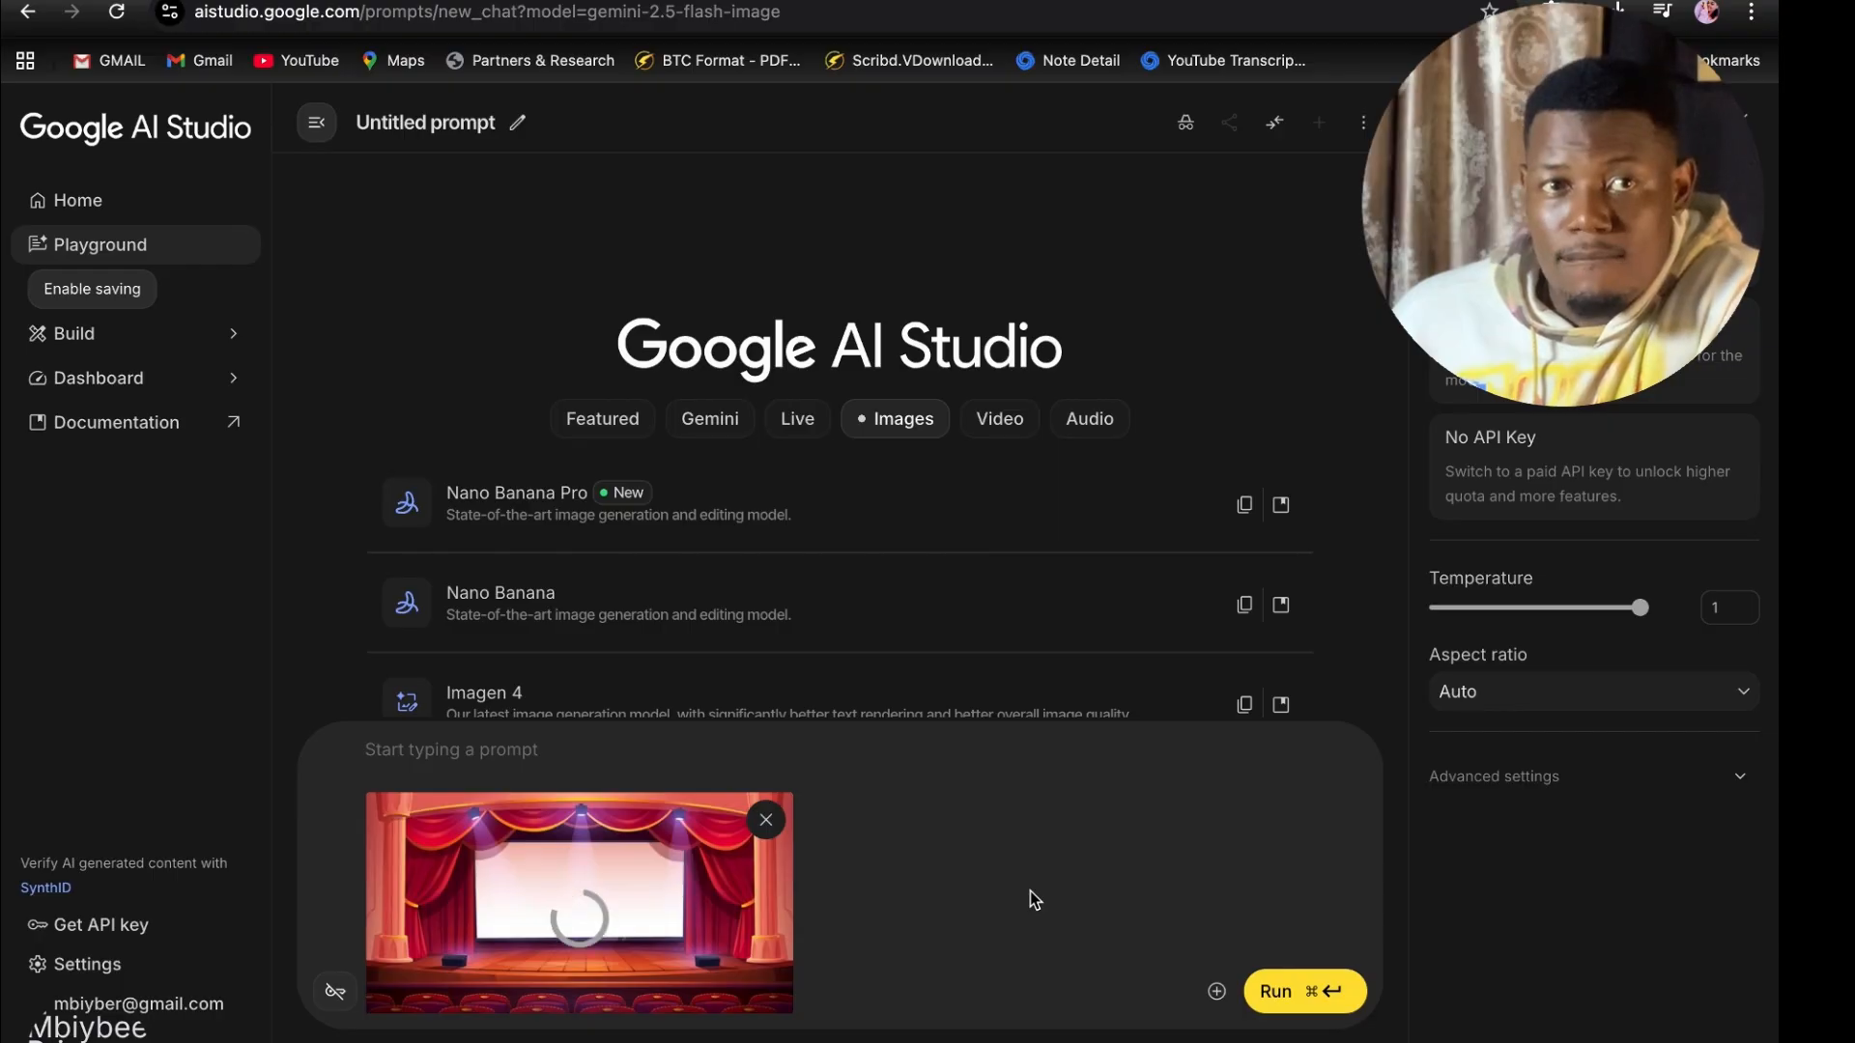
pyautogui.click(730, 760)
pyautogui.write('add characters in the seats looking at the stage')
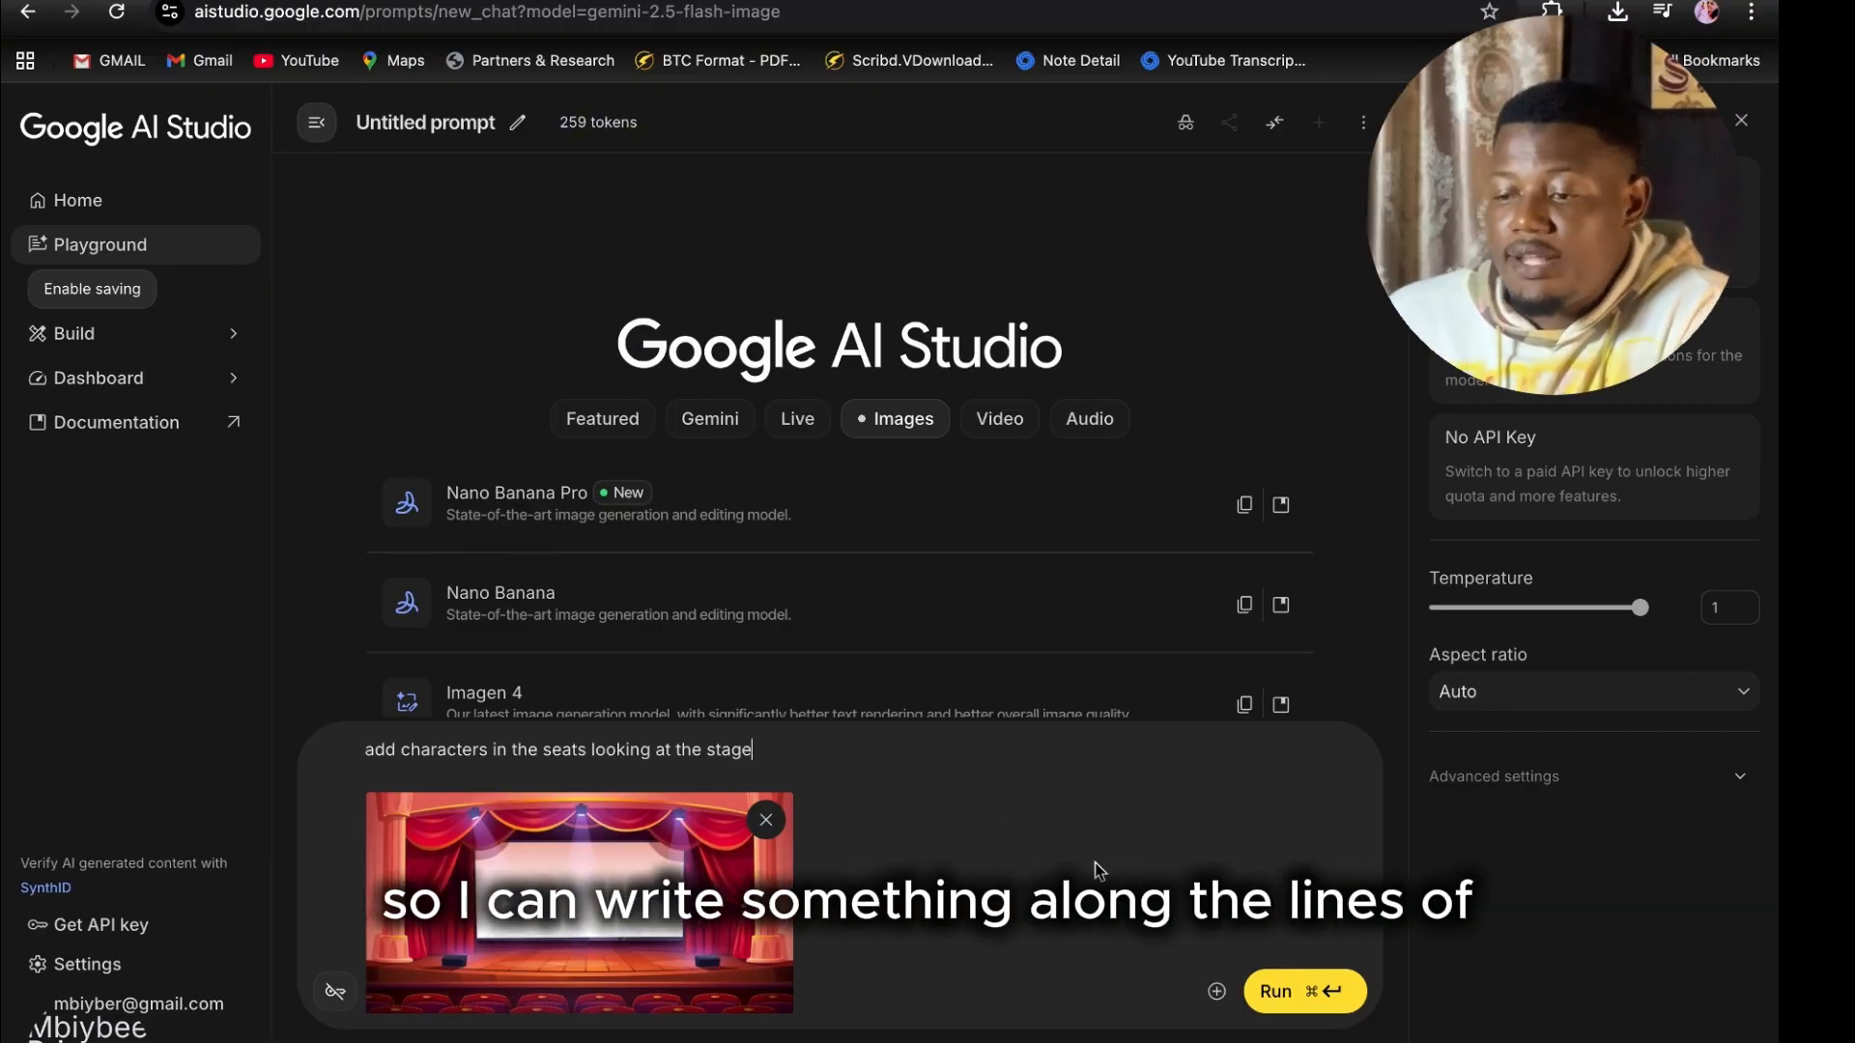
pyautogui.click(1311, 988)
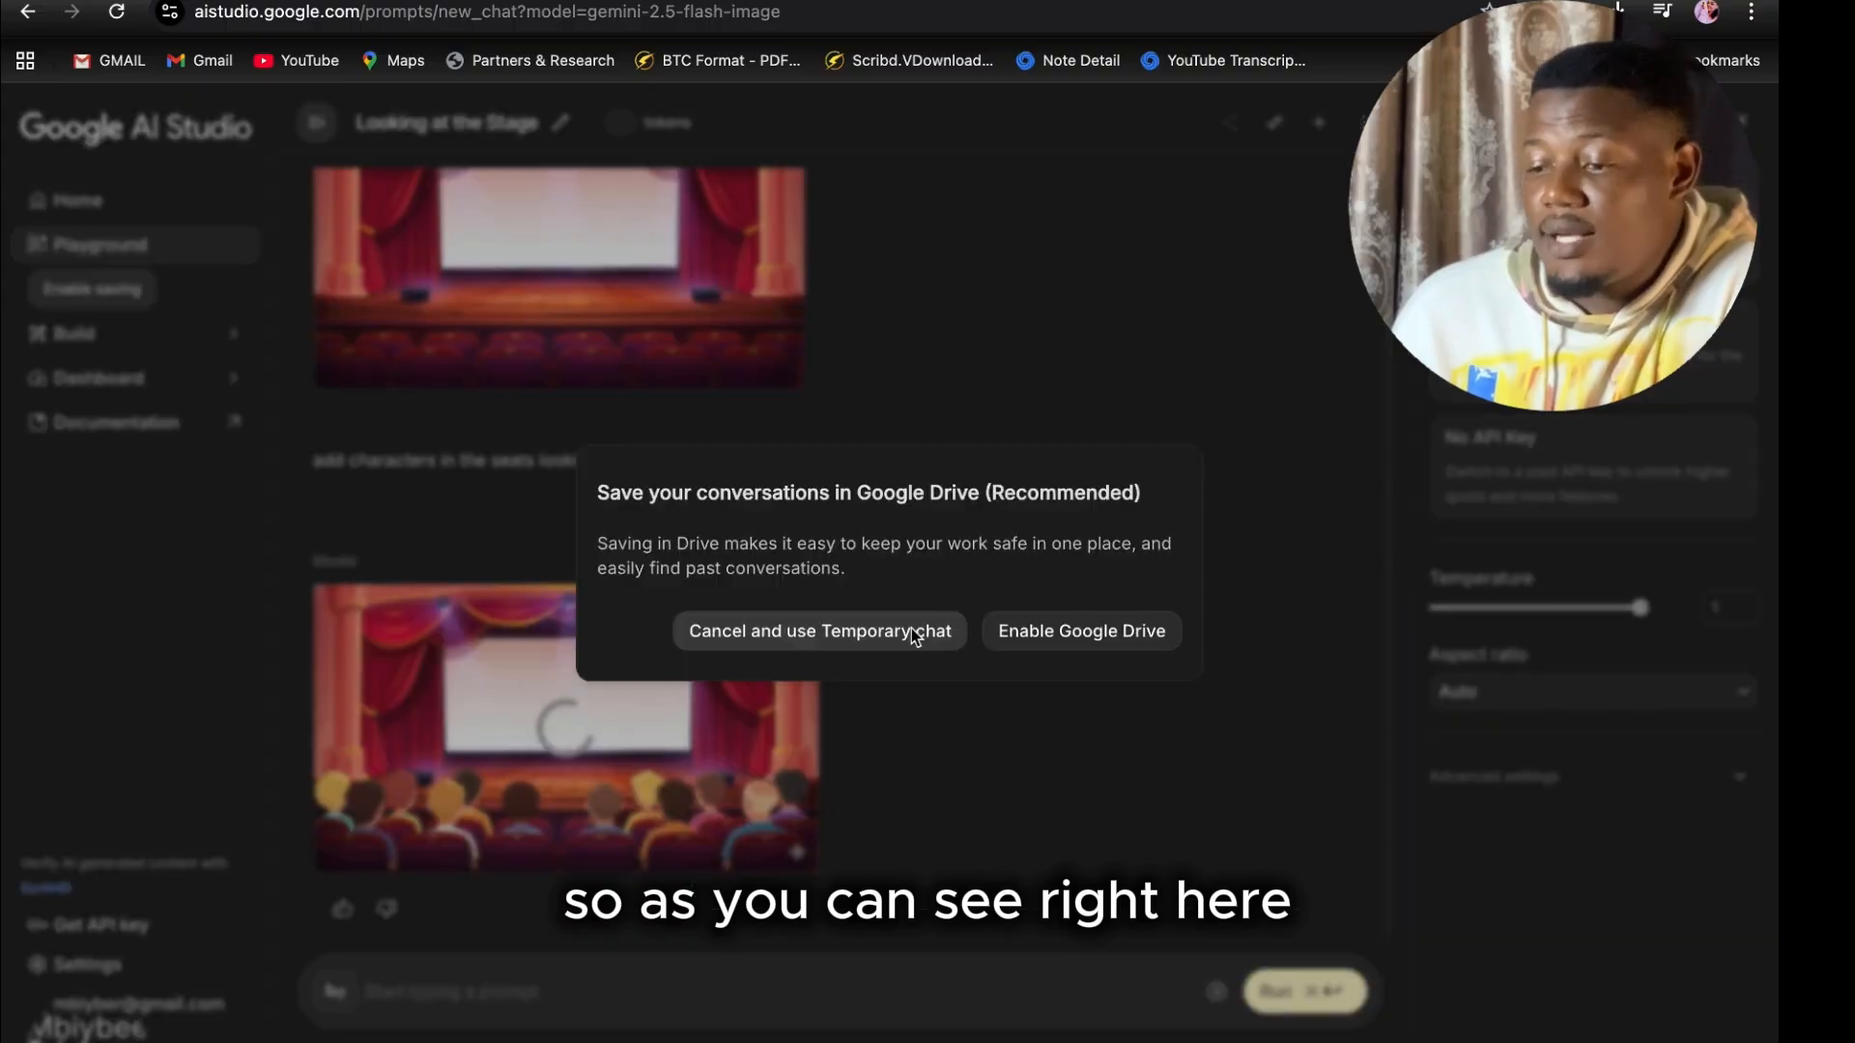
pyautogui.click(912, 628)
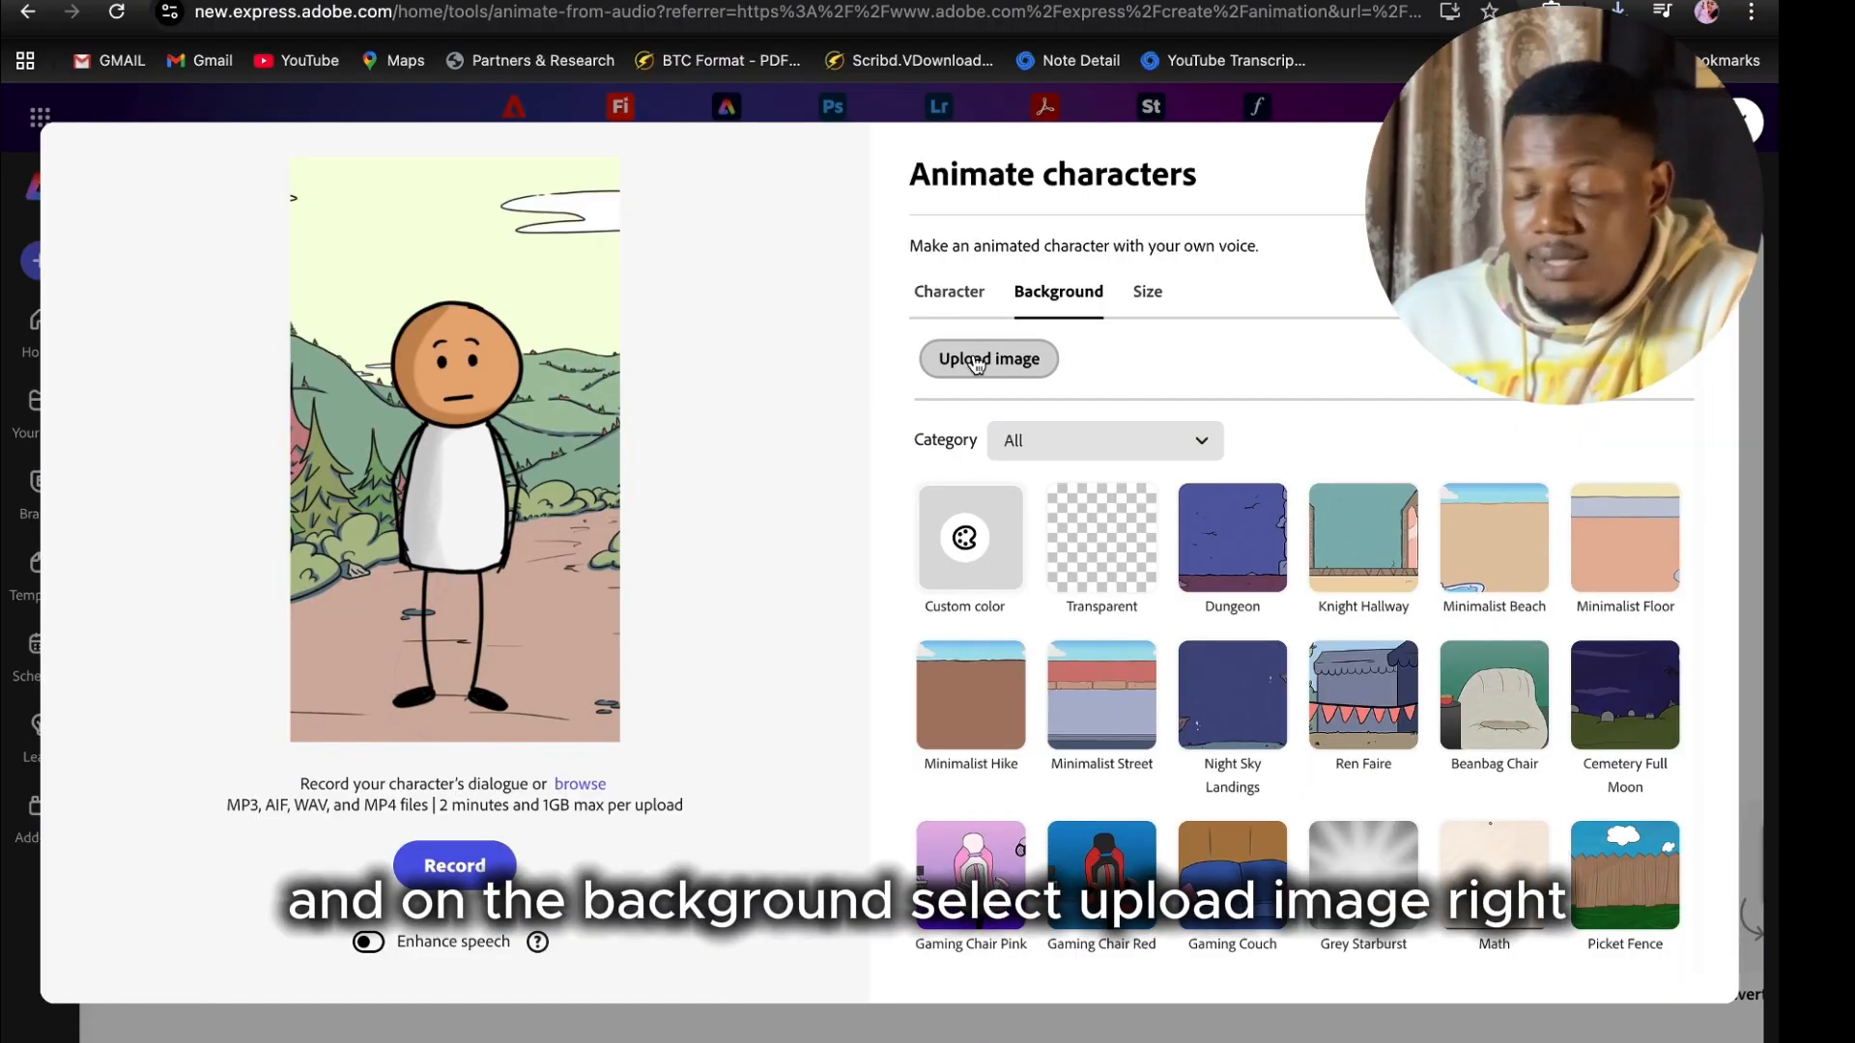
# Step: In Adobe Express, upload the generated theatre stage PNG from Downloads as the animation's background image
pyautogui.click(976, 363)
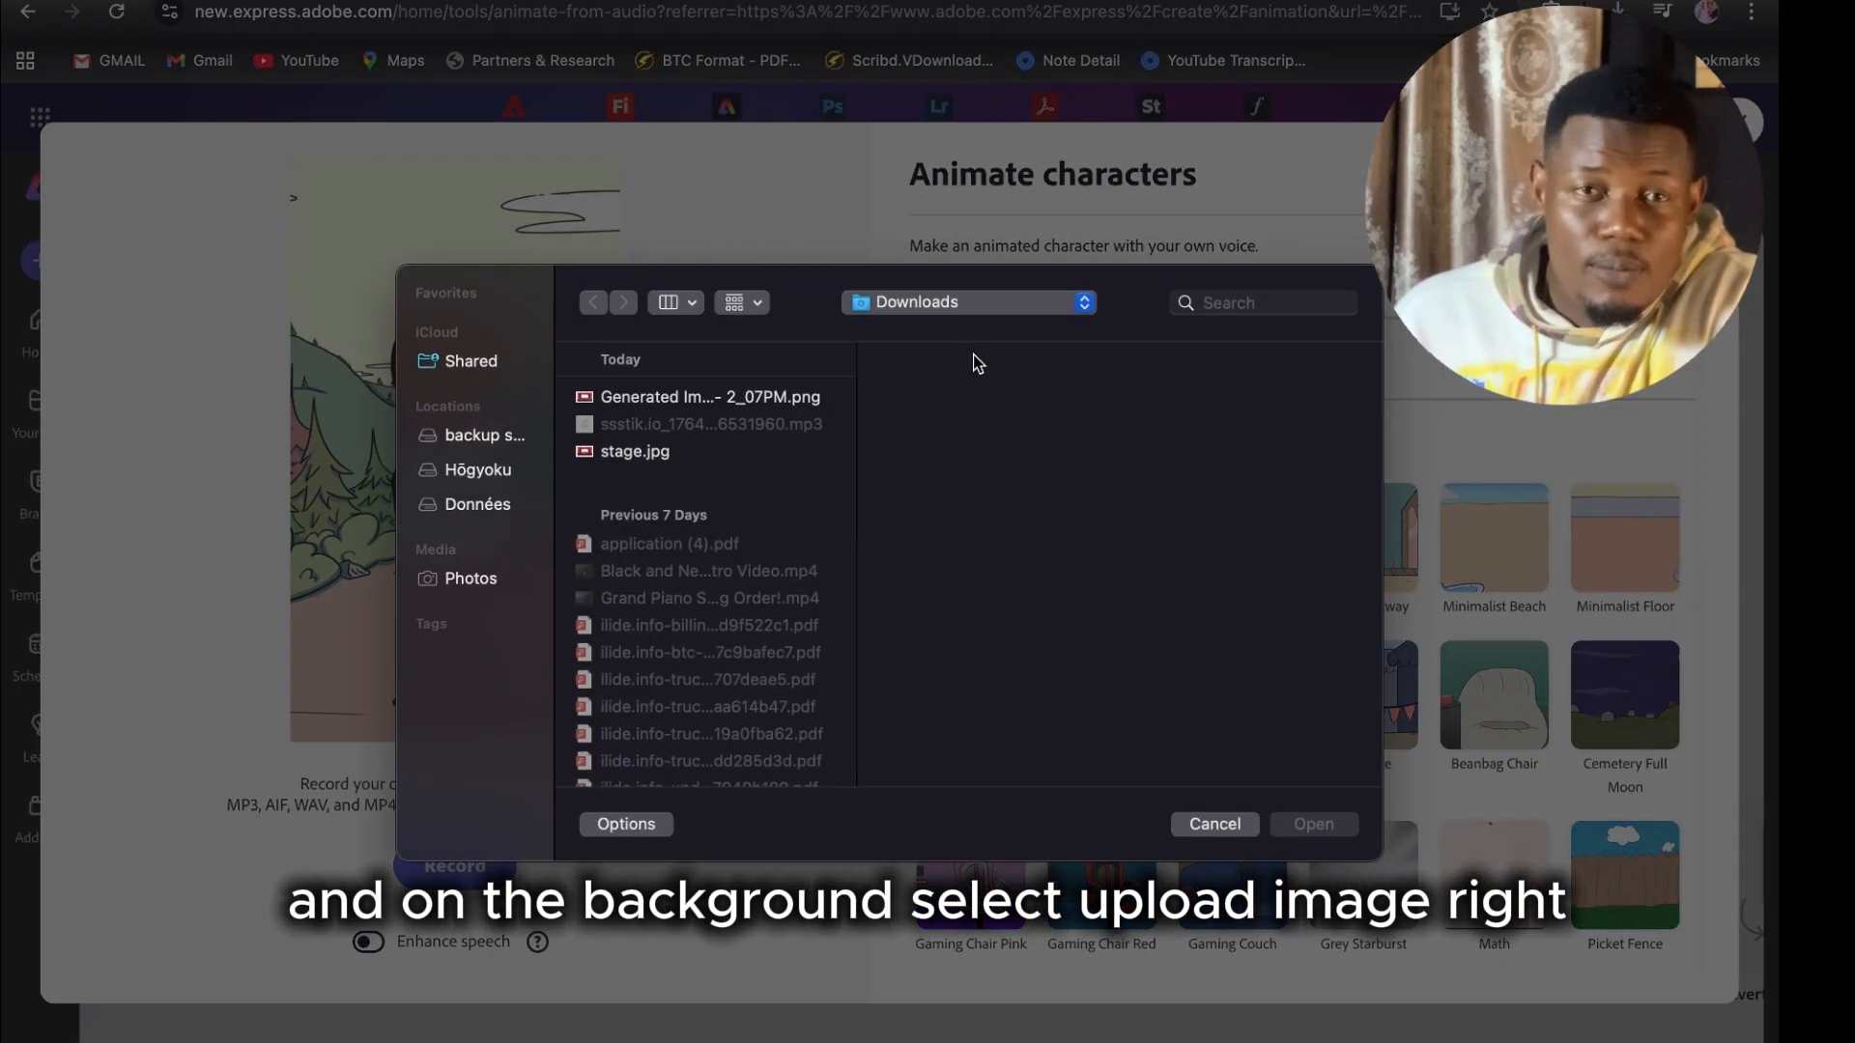
pyautogui.click(728, 402)
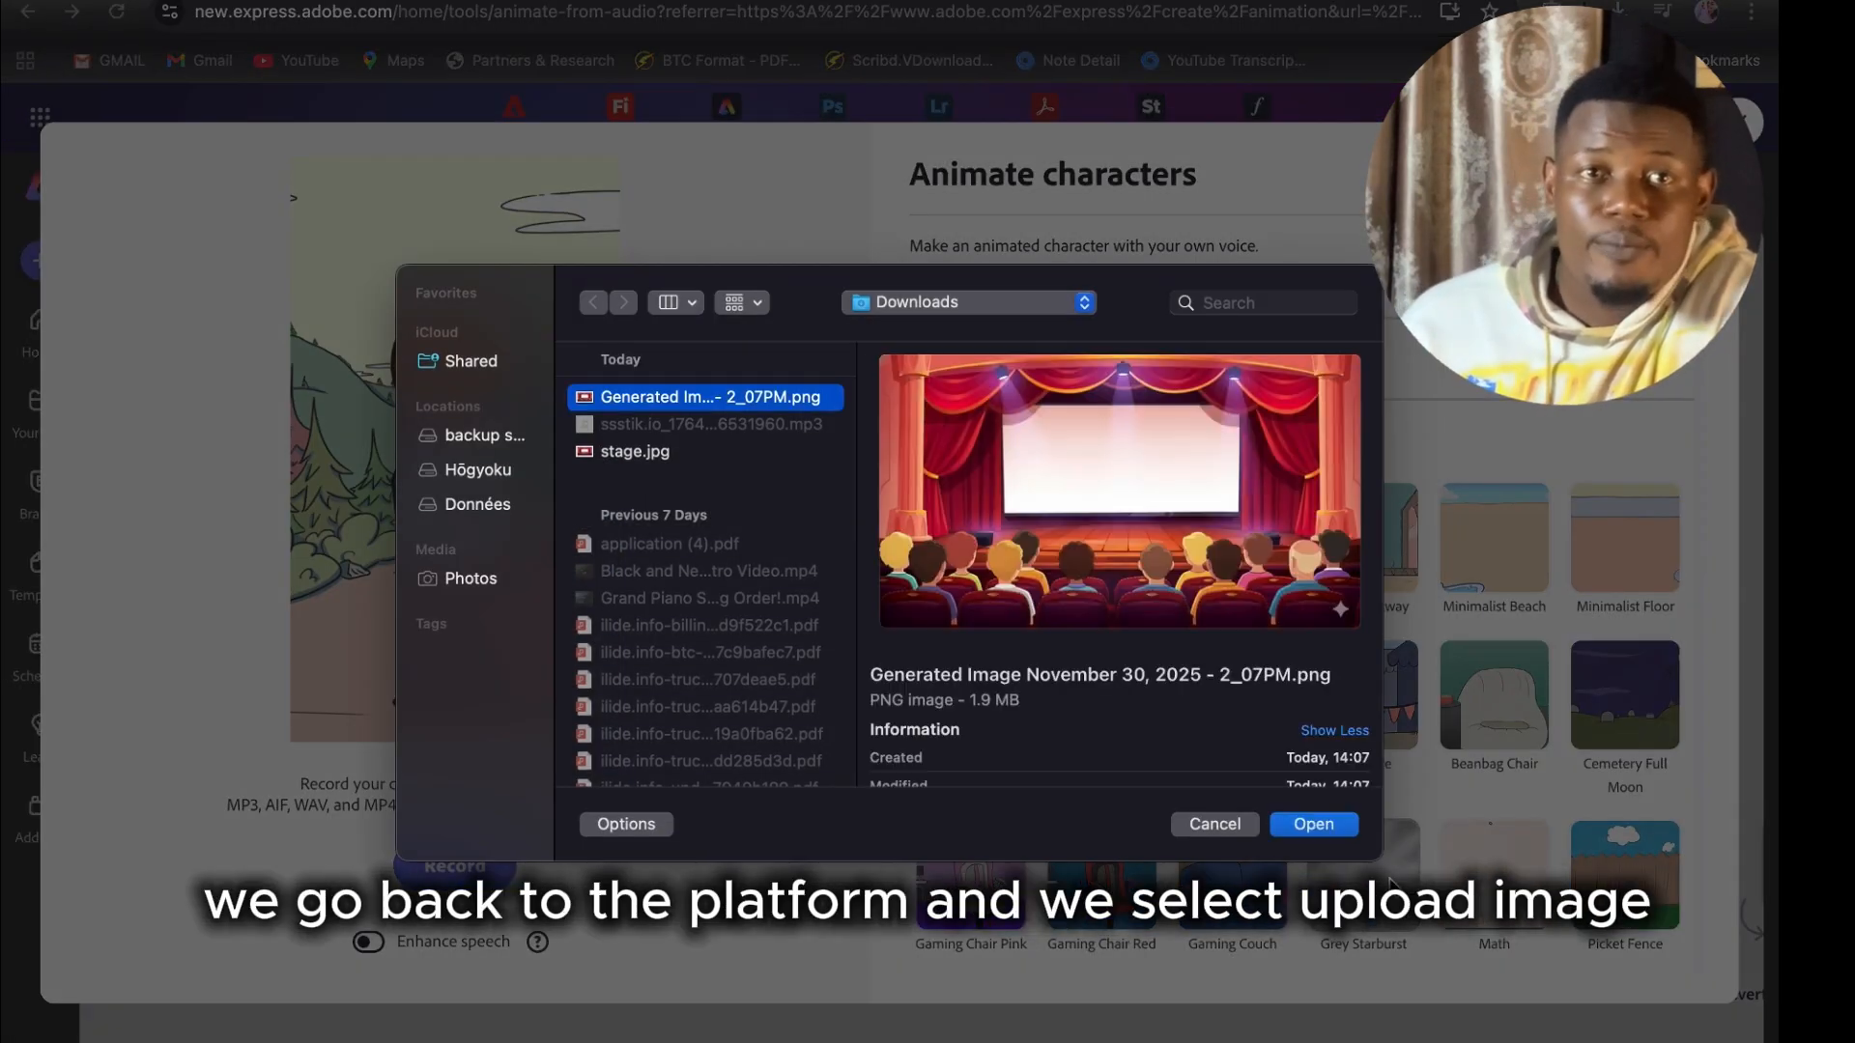
pyautogui.click(1312, 825)
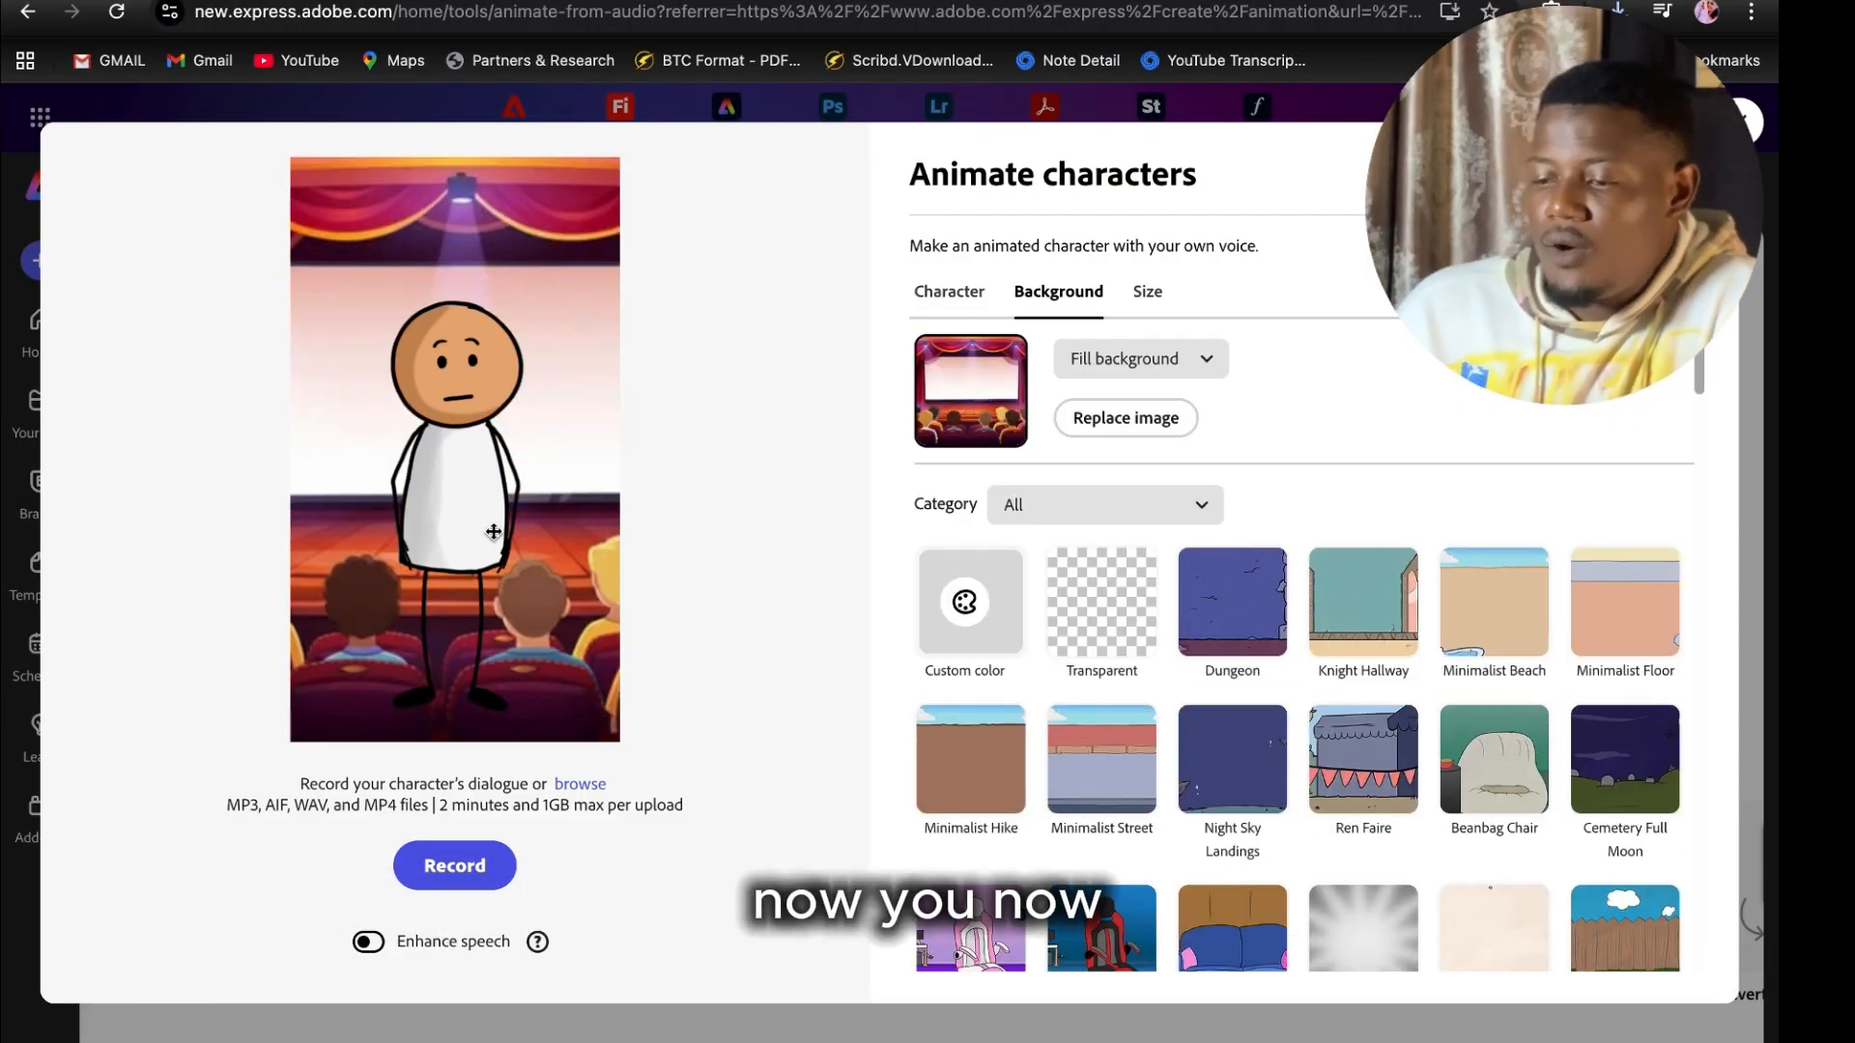
# Step: Resize the stickman and position it standing on the stage above the audience, slightly to the right of centre
pyautogui.moveTo(459, 486); pyautogui.dragTo(461, 396)
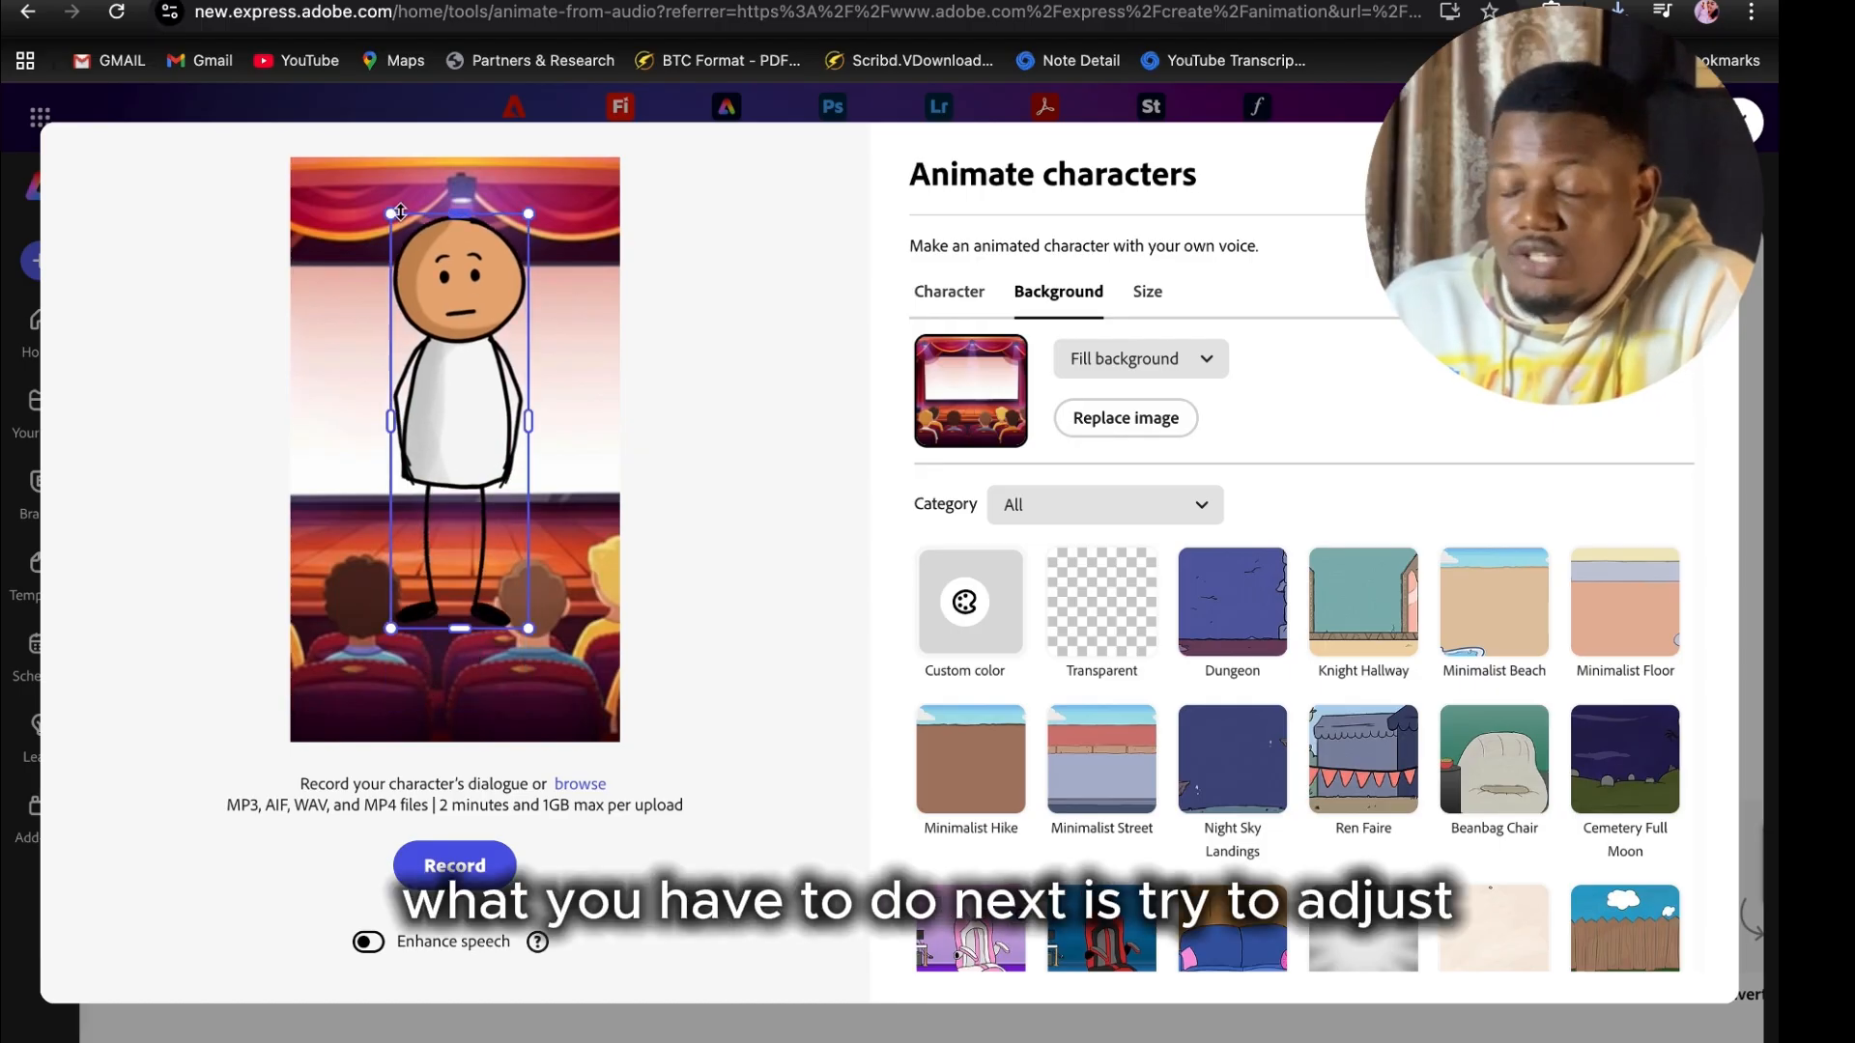
pyautogui.moveTo(400, 210); pyautogui.dragTo(475, 345)
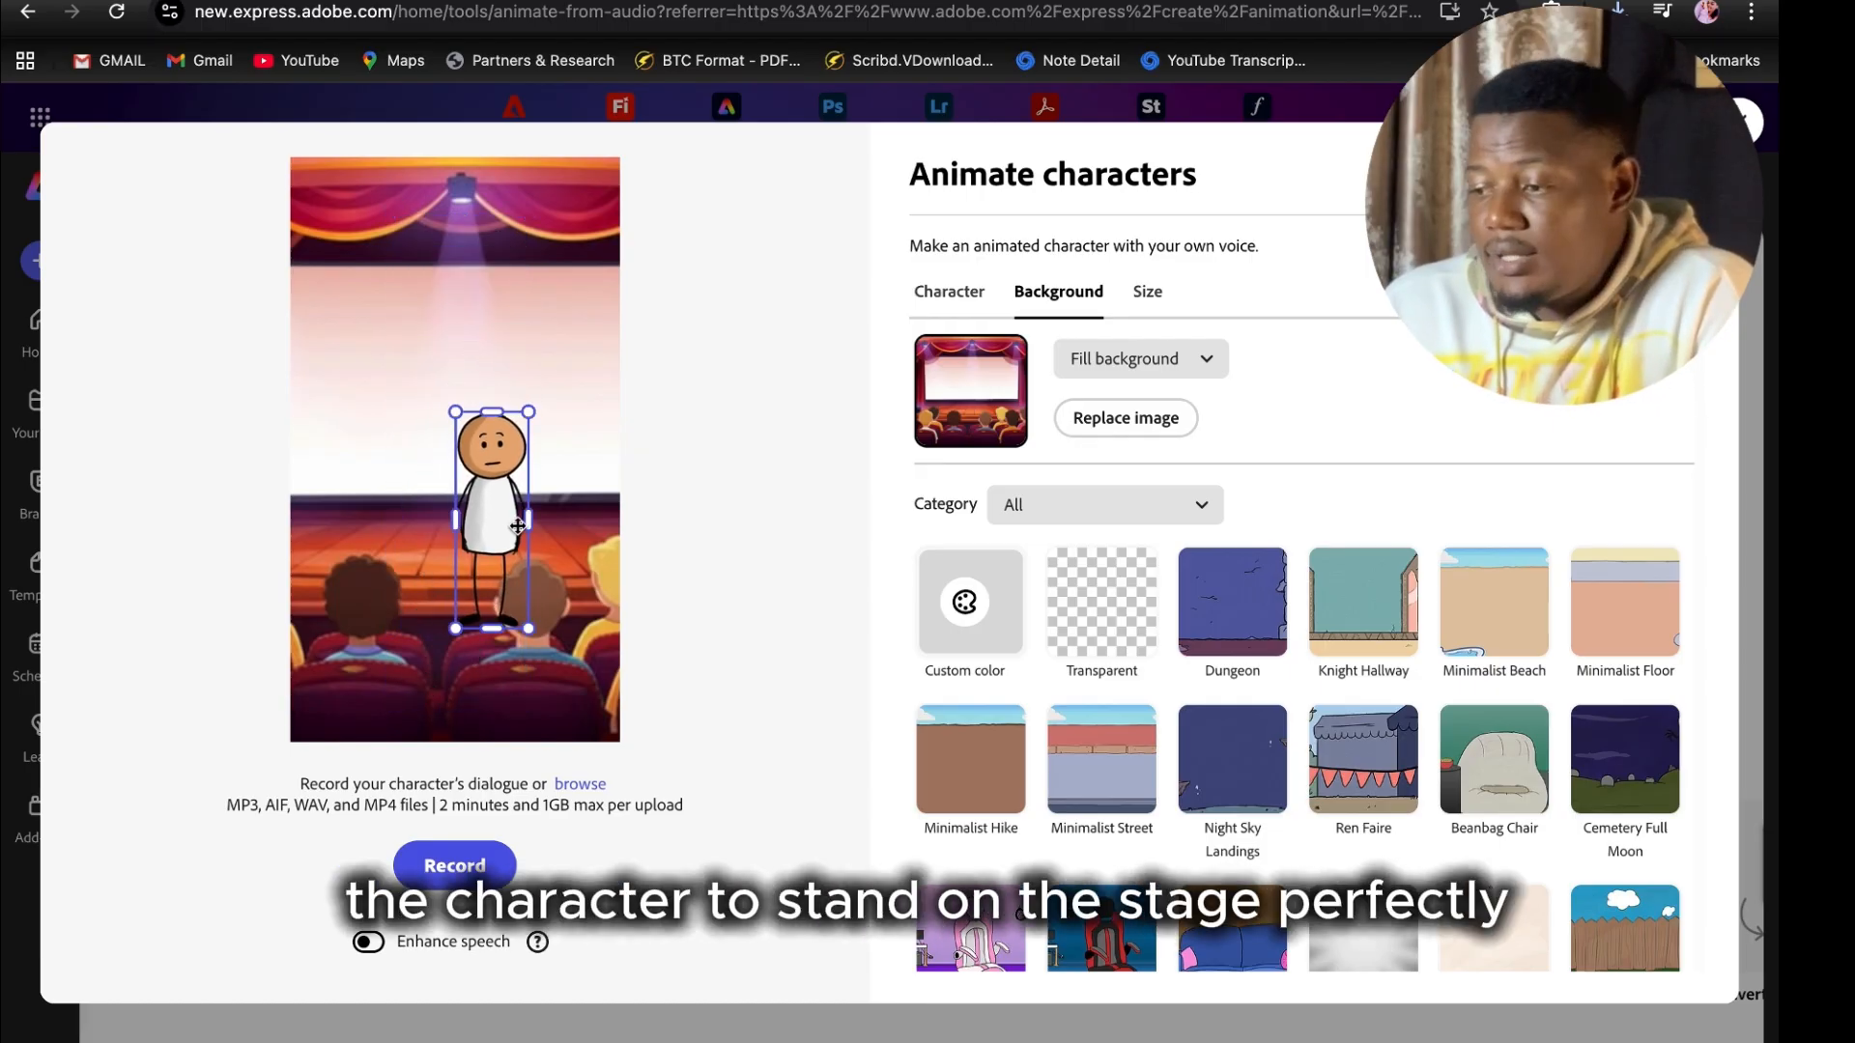
pyautogui.moveTo(517, 525); pyautogui.dragTo(471, 450)
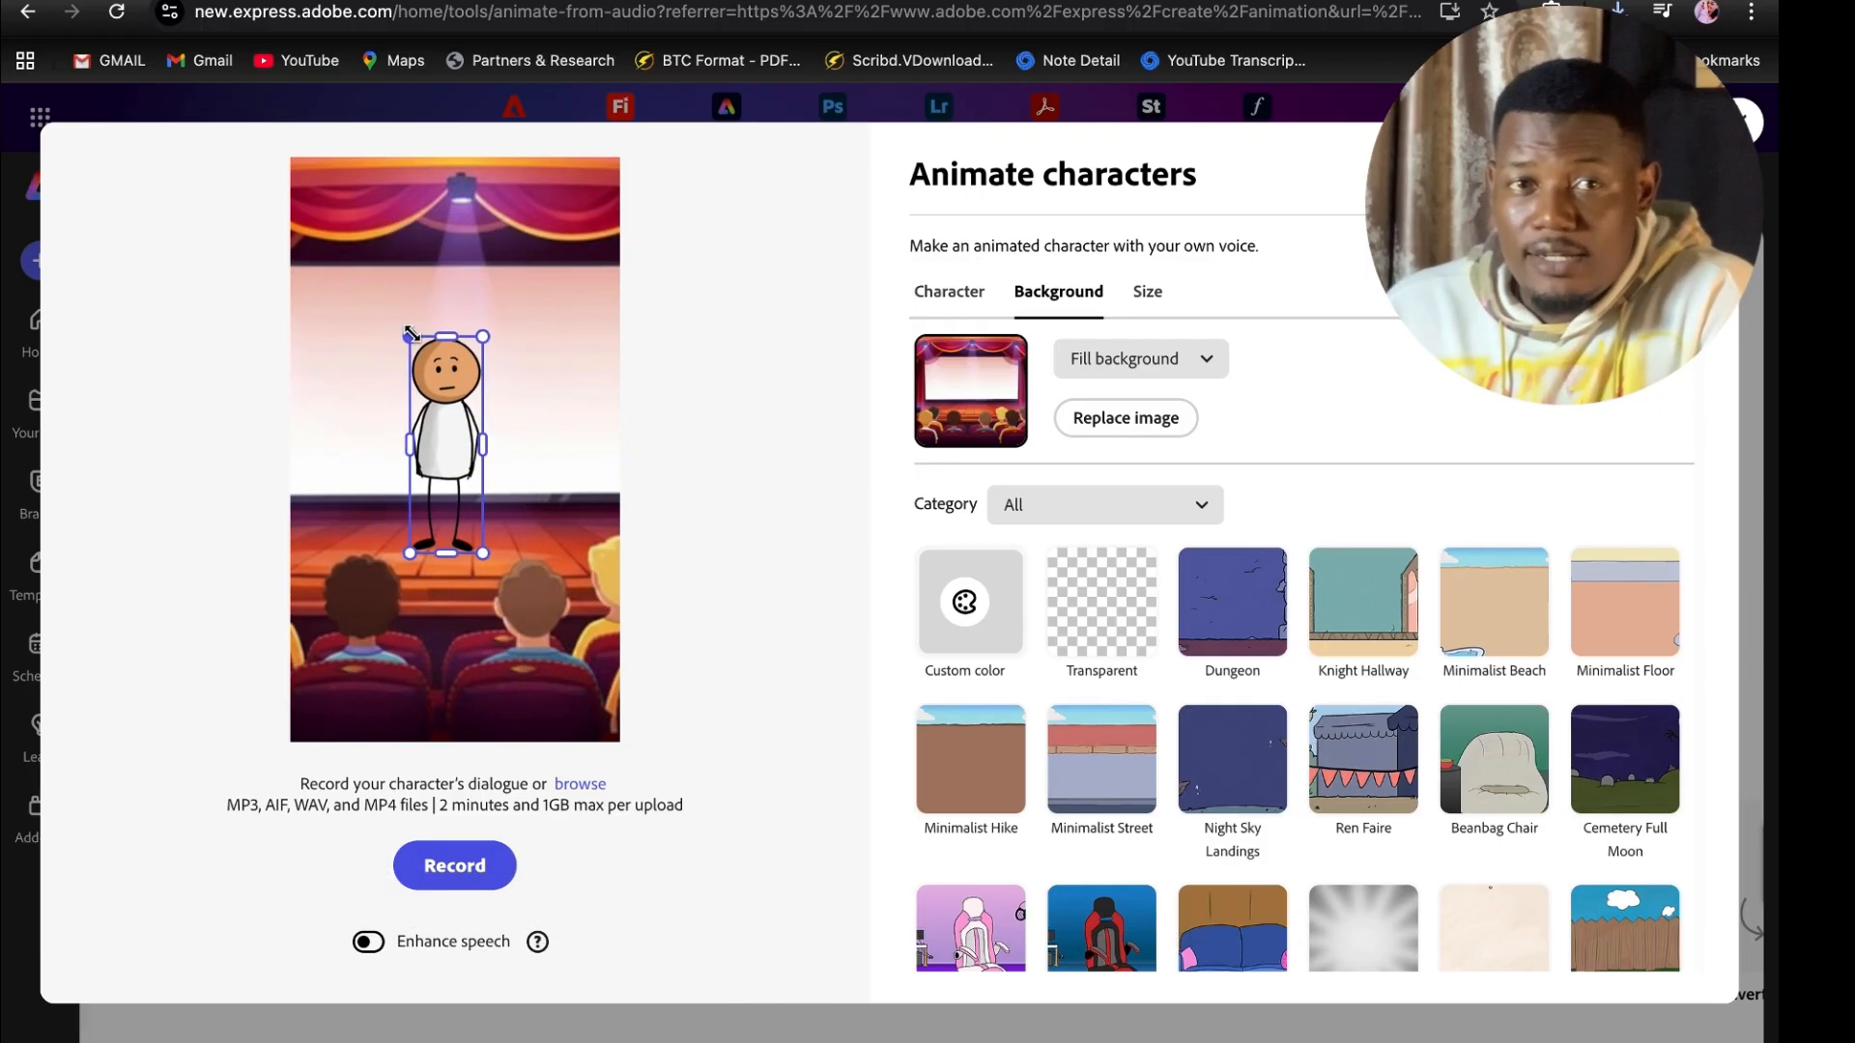
pyautogui.moveTo(410, 334)
pyautogui.mouseDown()
pyautogui.moveTo(375, 270)
pyautogui.moveTo(402, 306)
pyautogui.mouseUp()
pyautogui.moveTo(459, 392); pyautogui.dragTo(498, 396)
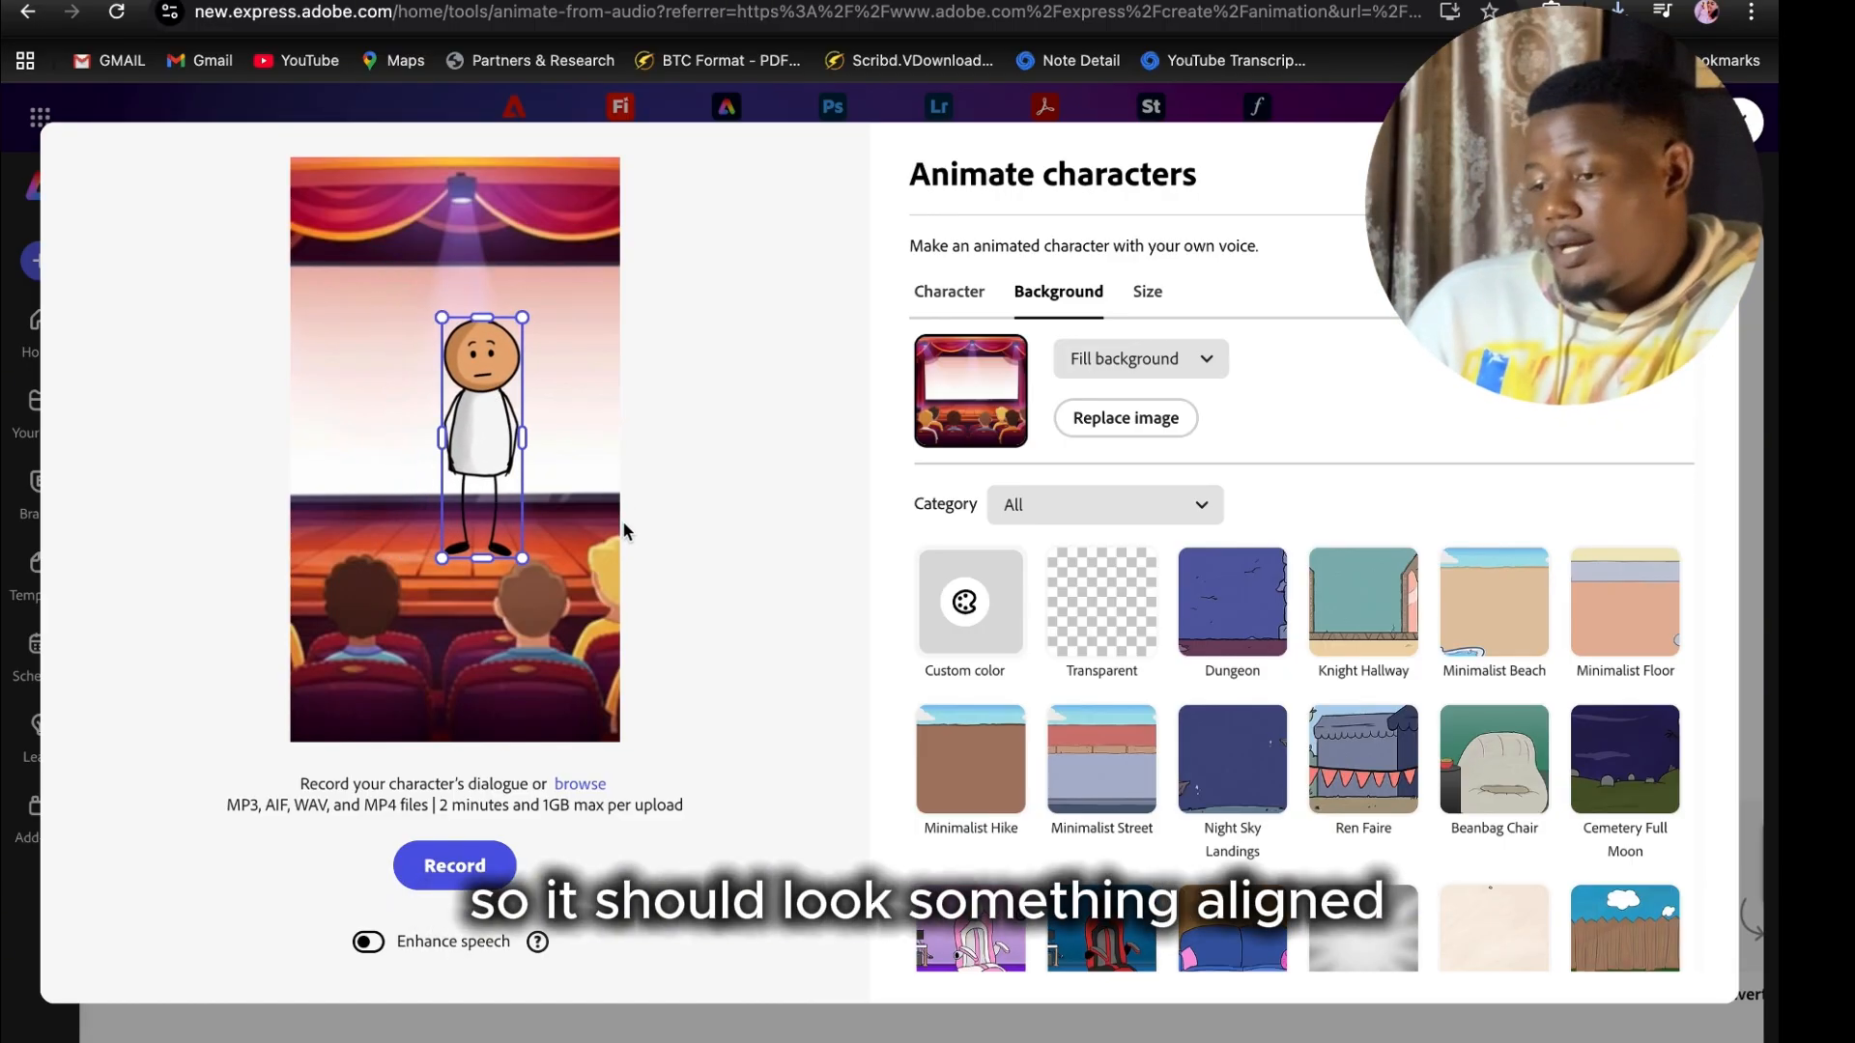
pyautogui.click(802, 723)
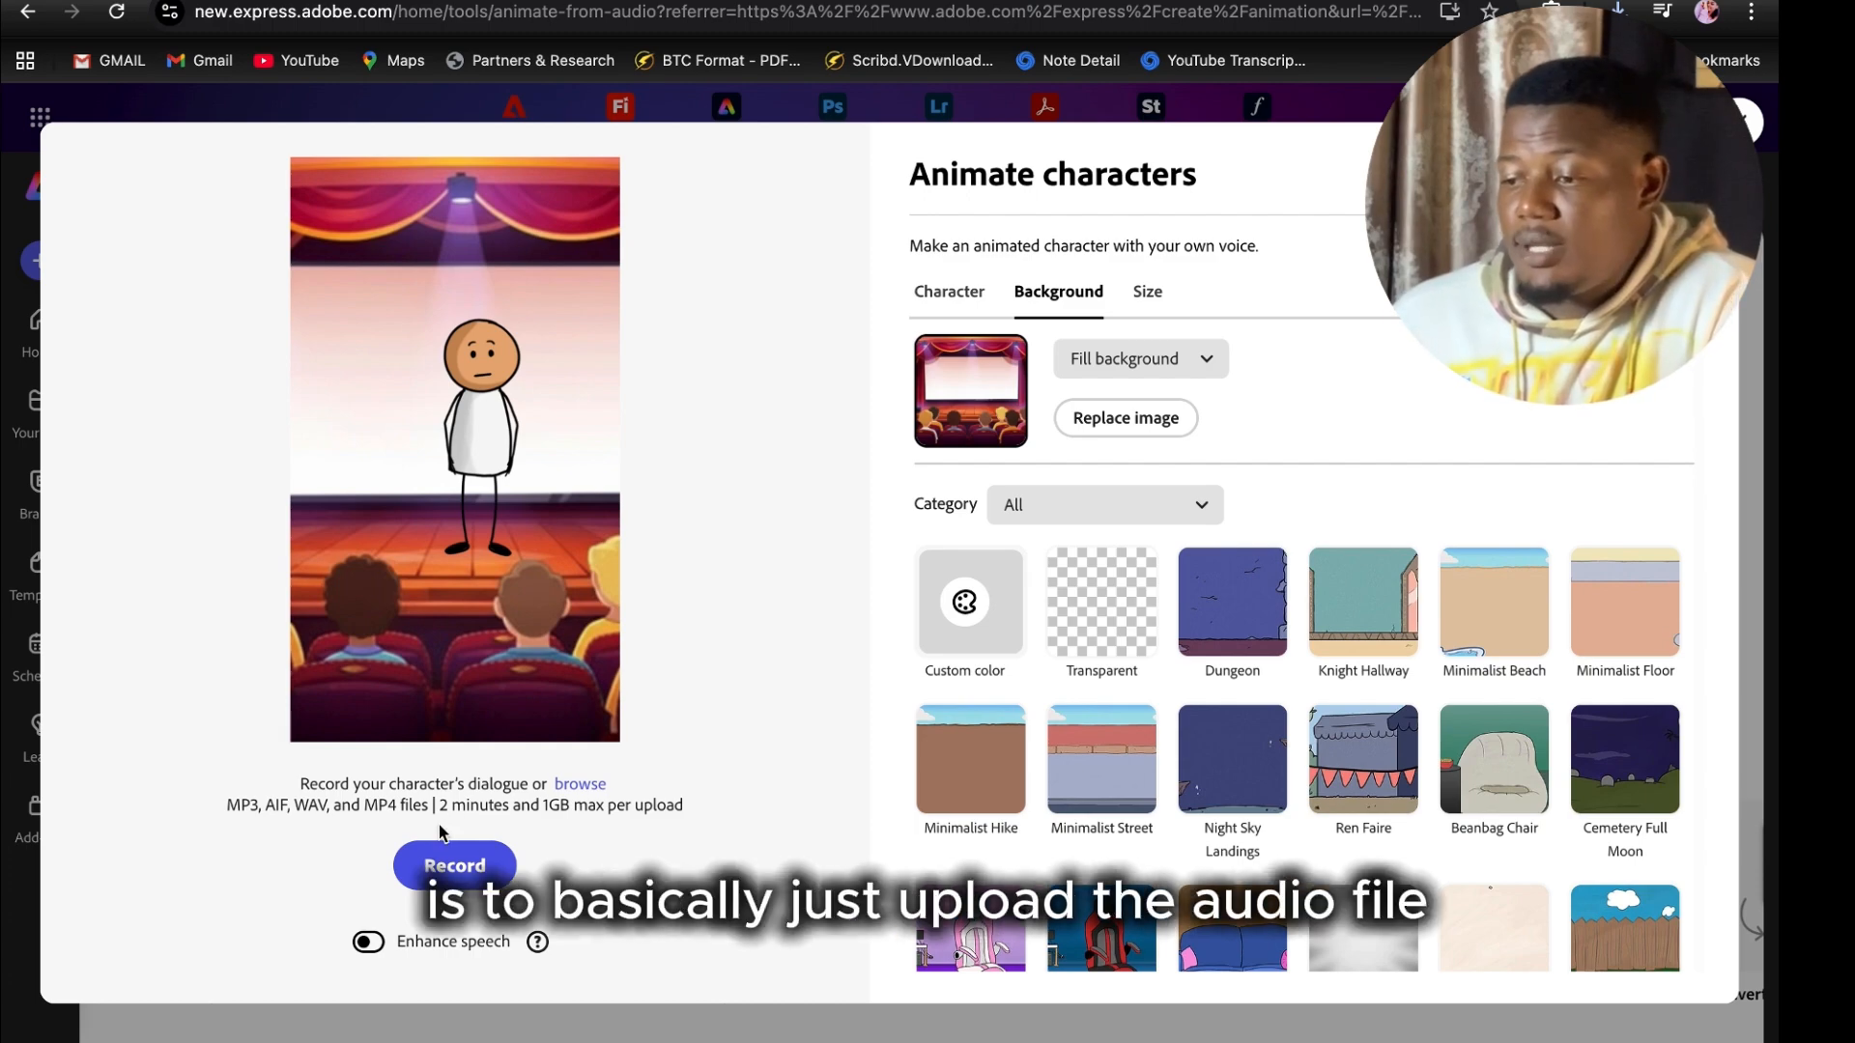
# Step: Browse for the audio file of the character's dialogue and check the download of the generated animation
pyautogui.click(585, 785)
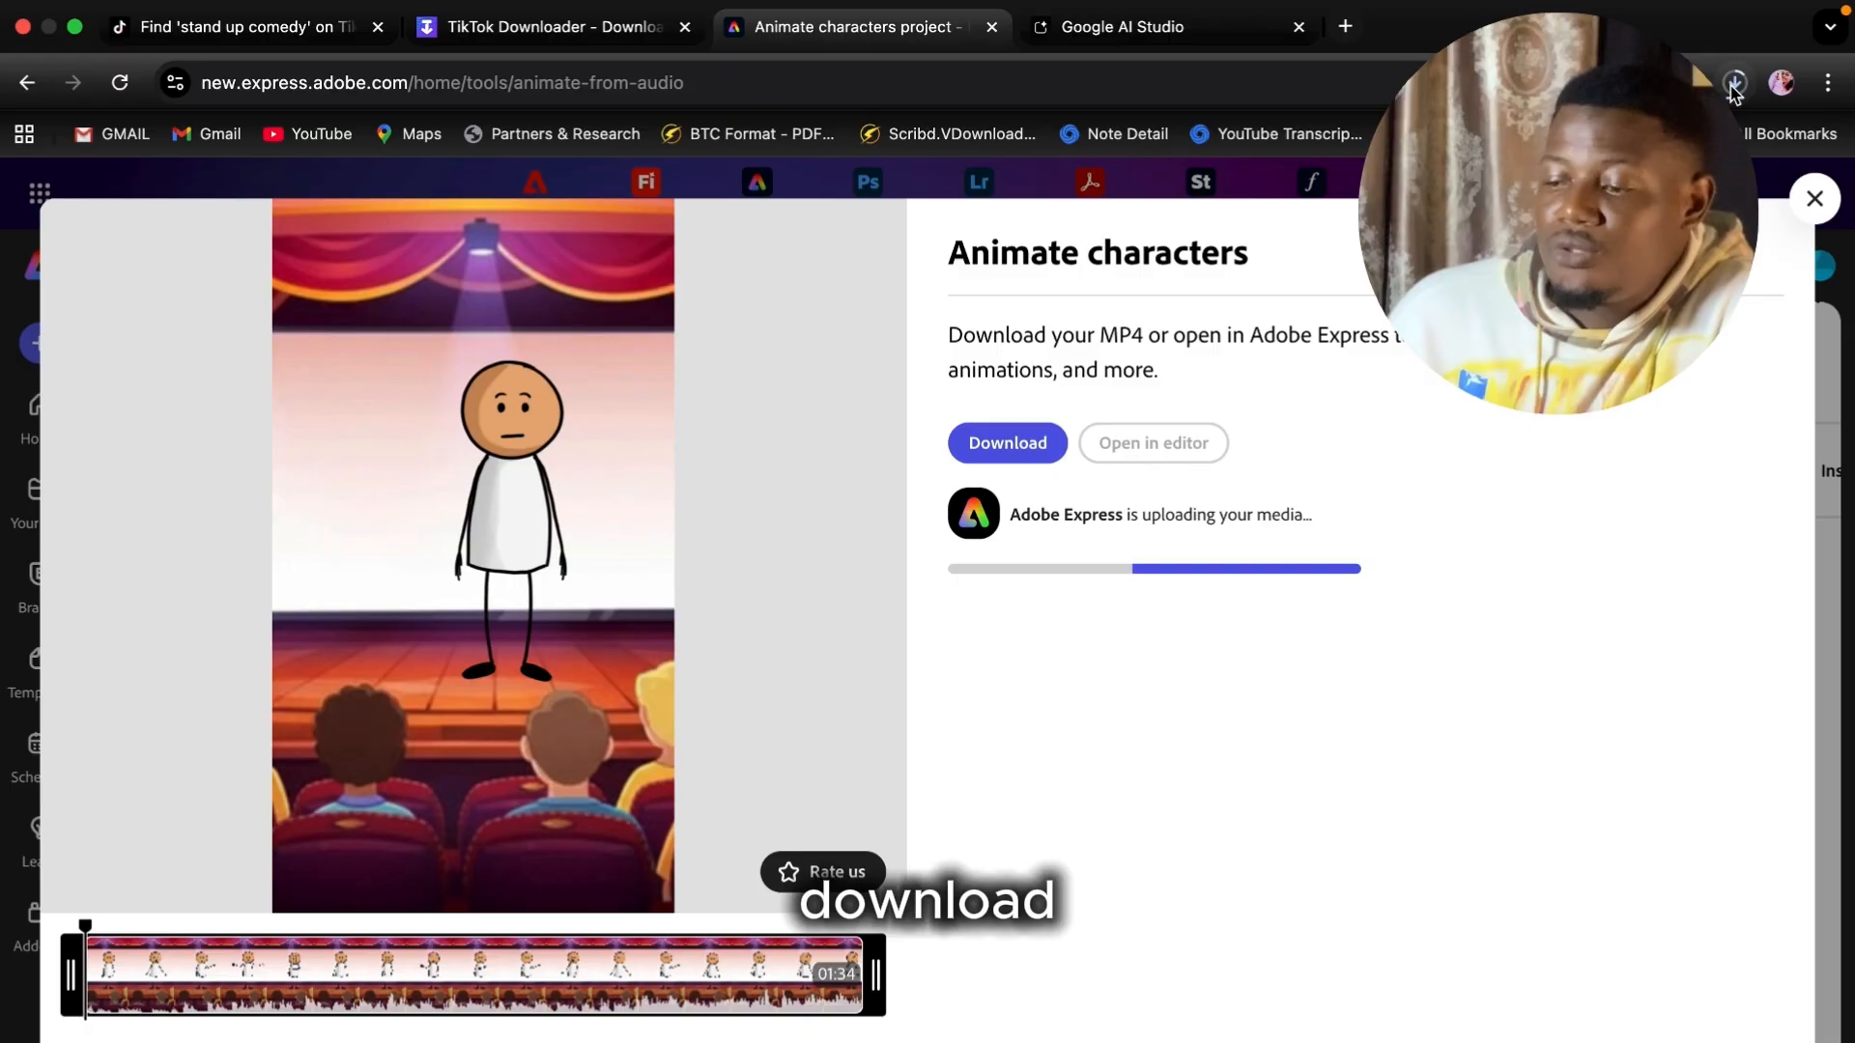
pyautogui.click(1734, 85)
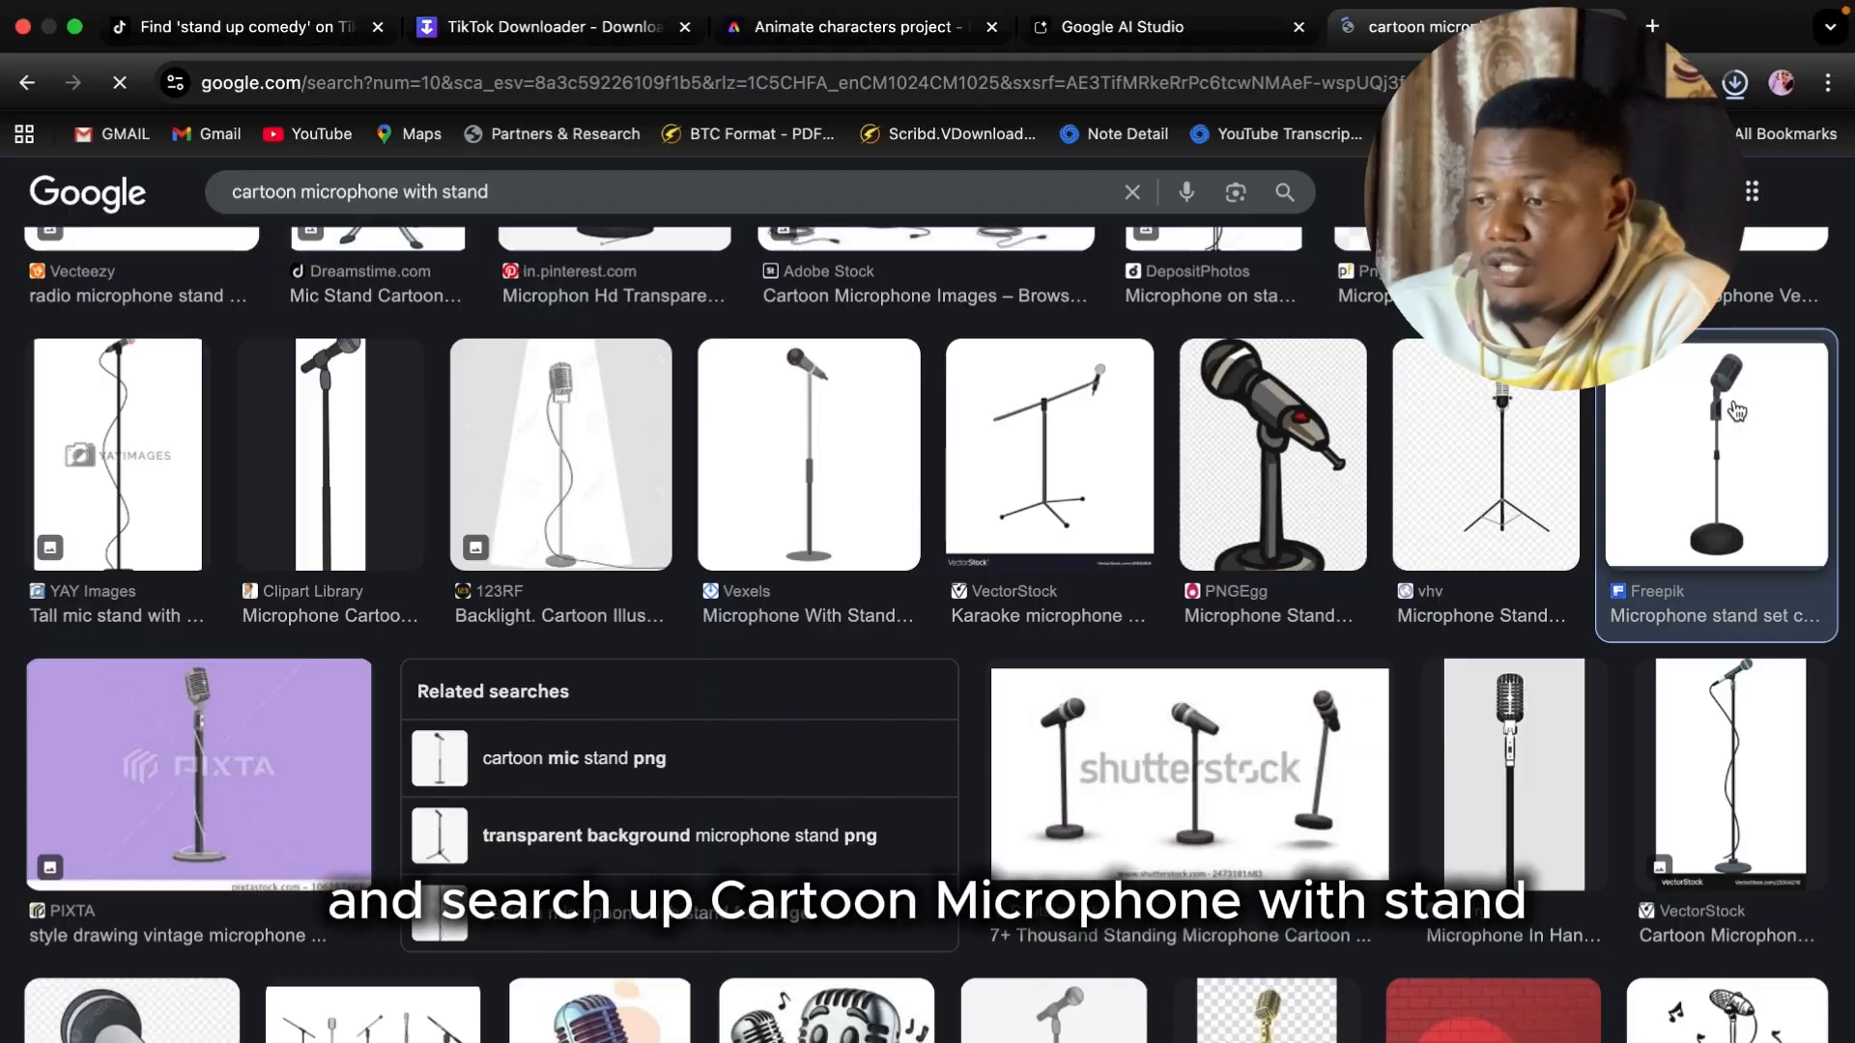
# Step: Open Freepik's microphone stand picture from the Google image results and save it to Downloads as "mic"
pyautogui.click(1736, 412)
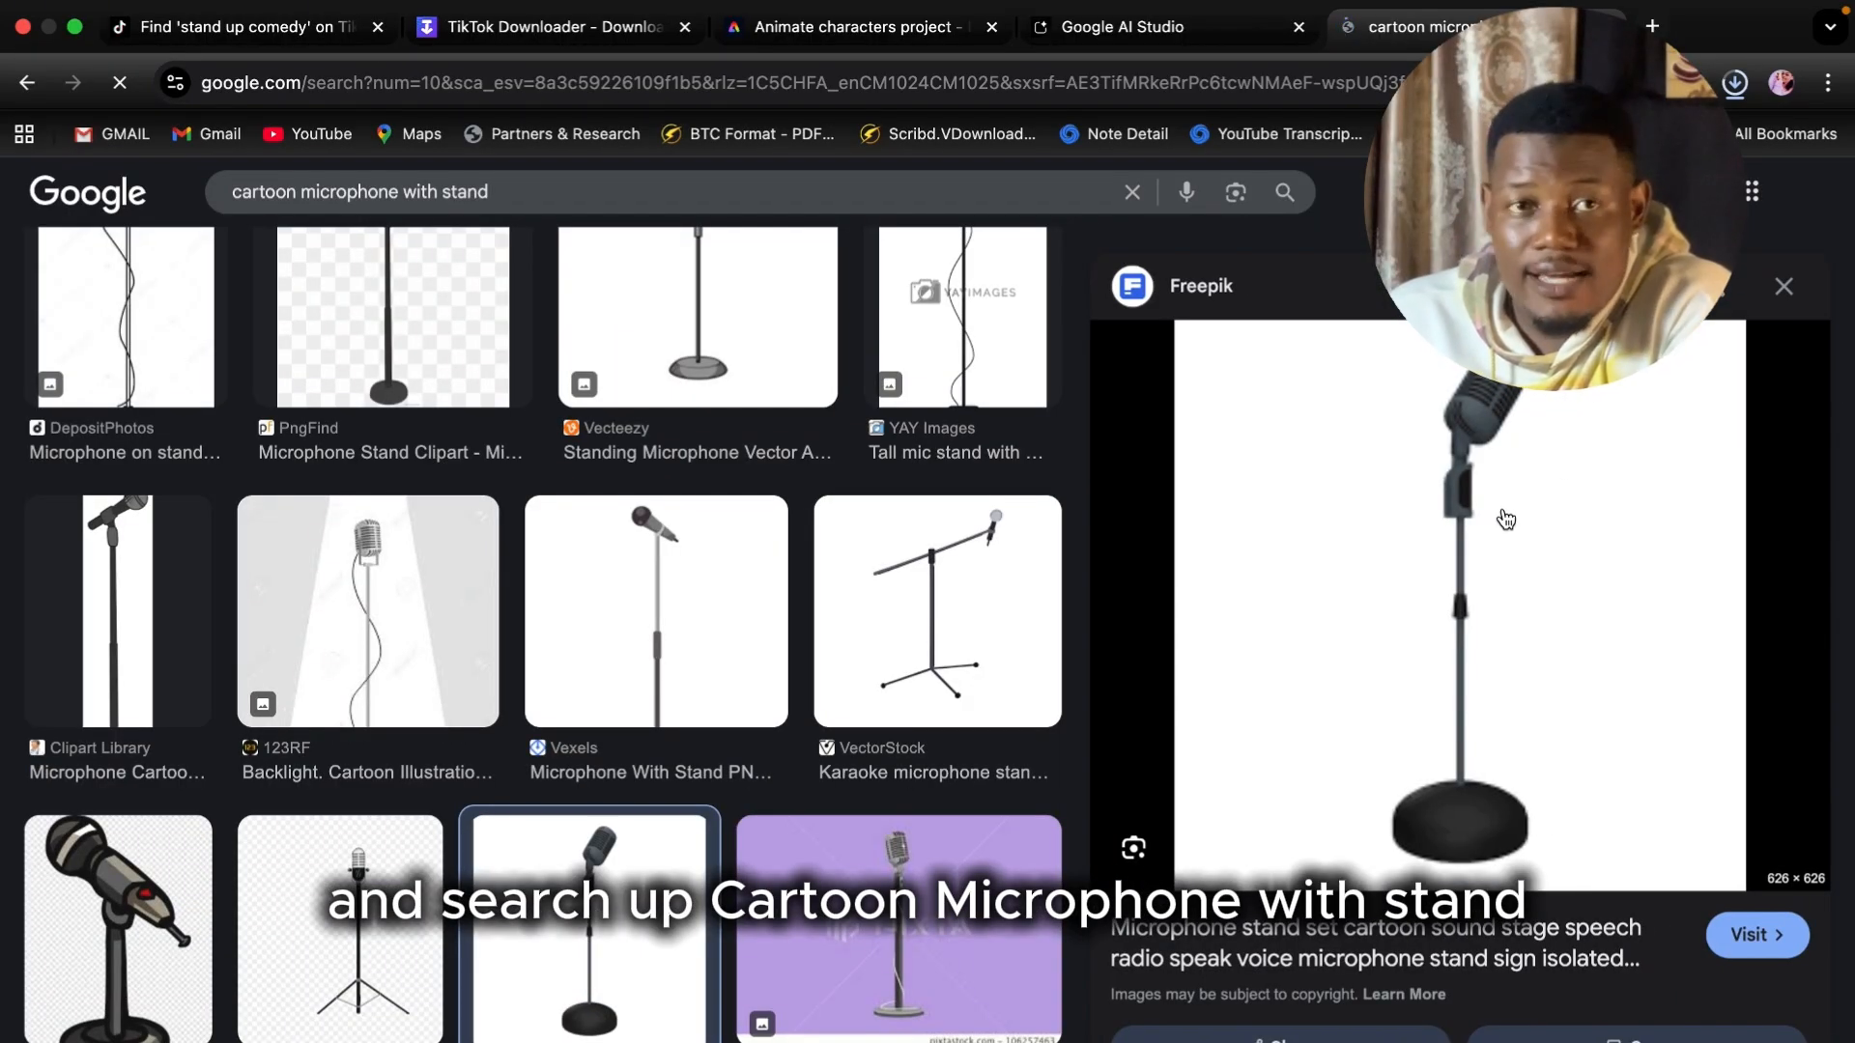
pyautogui.rightClick(1476, 611)
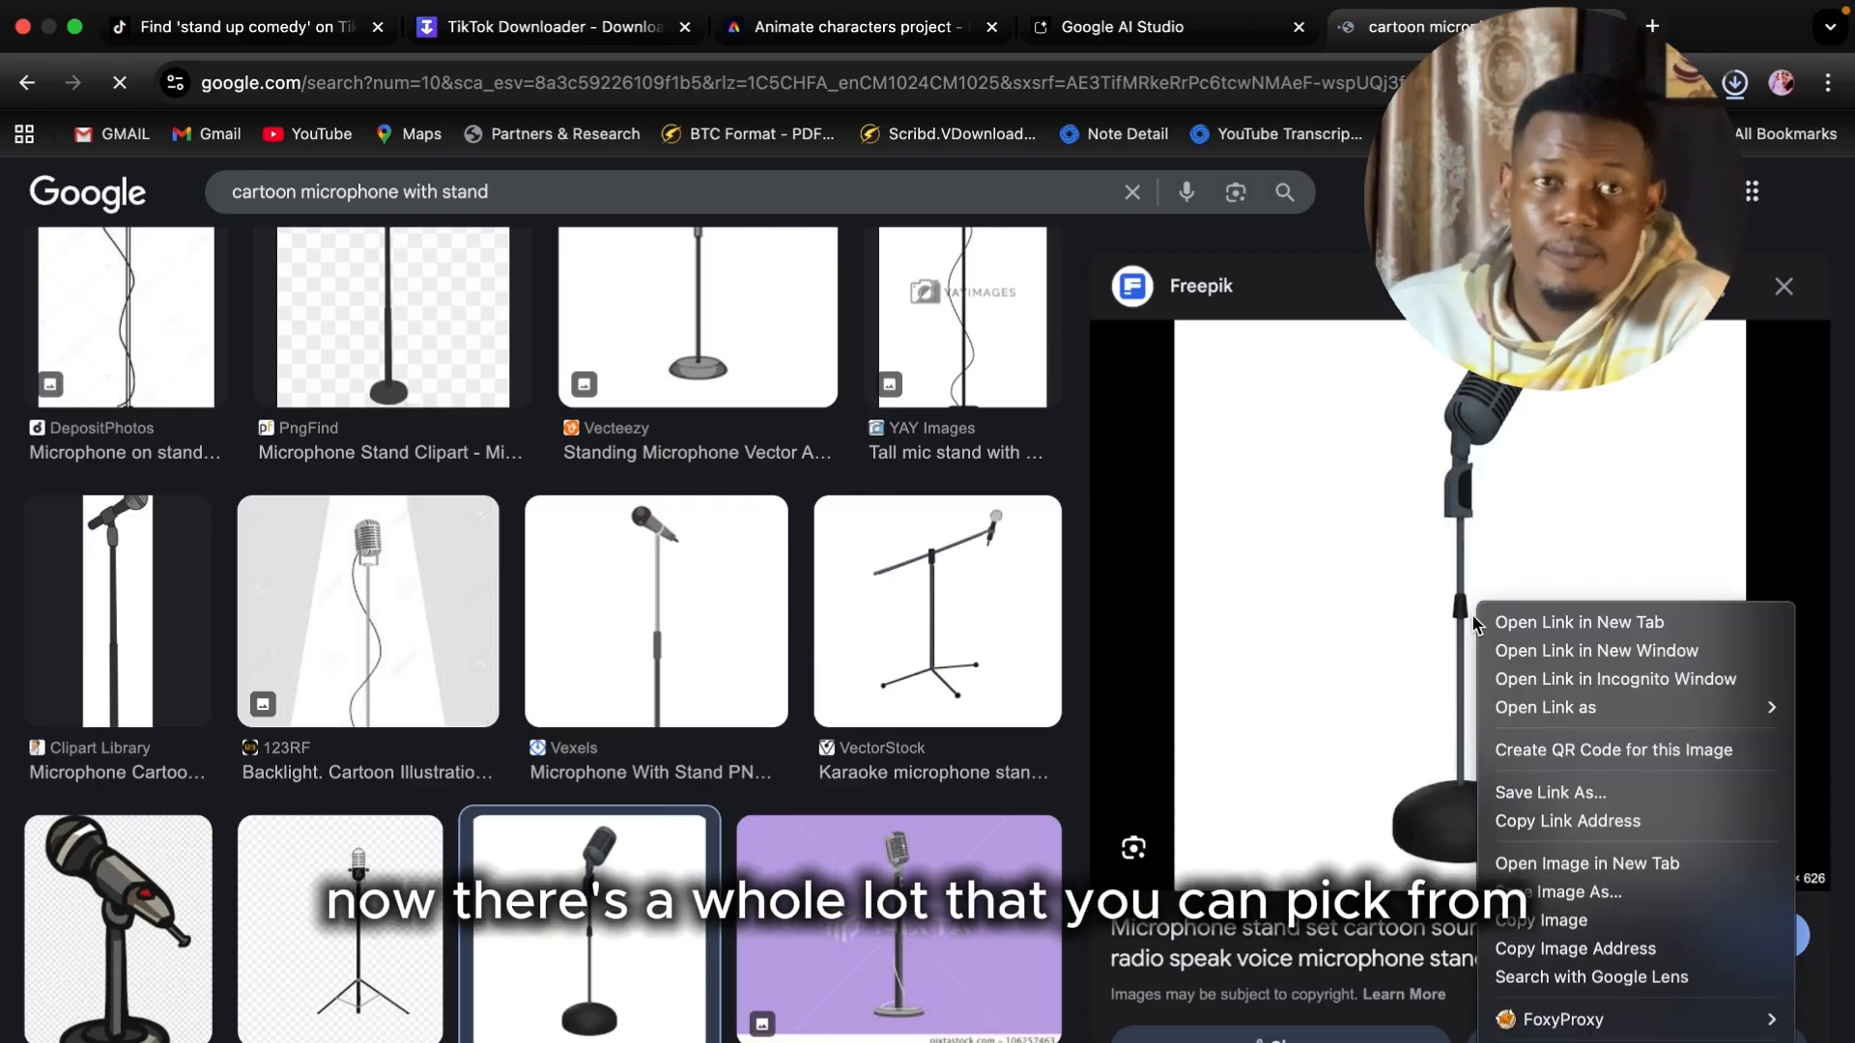
pyautogui.click(1541, 893)
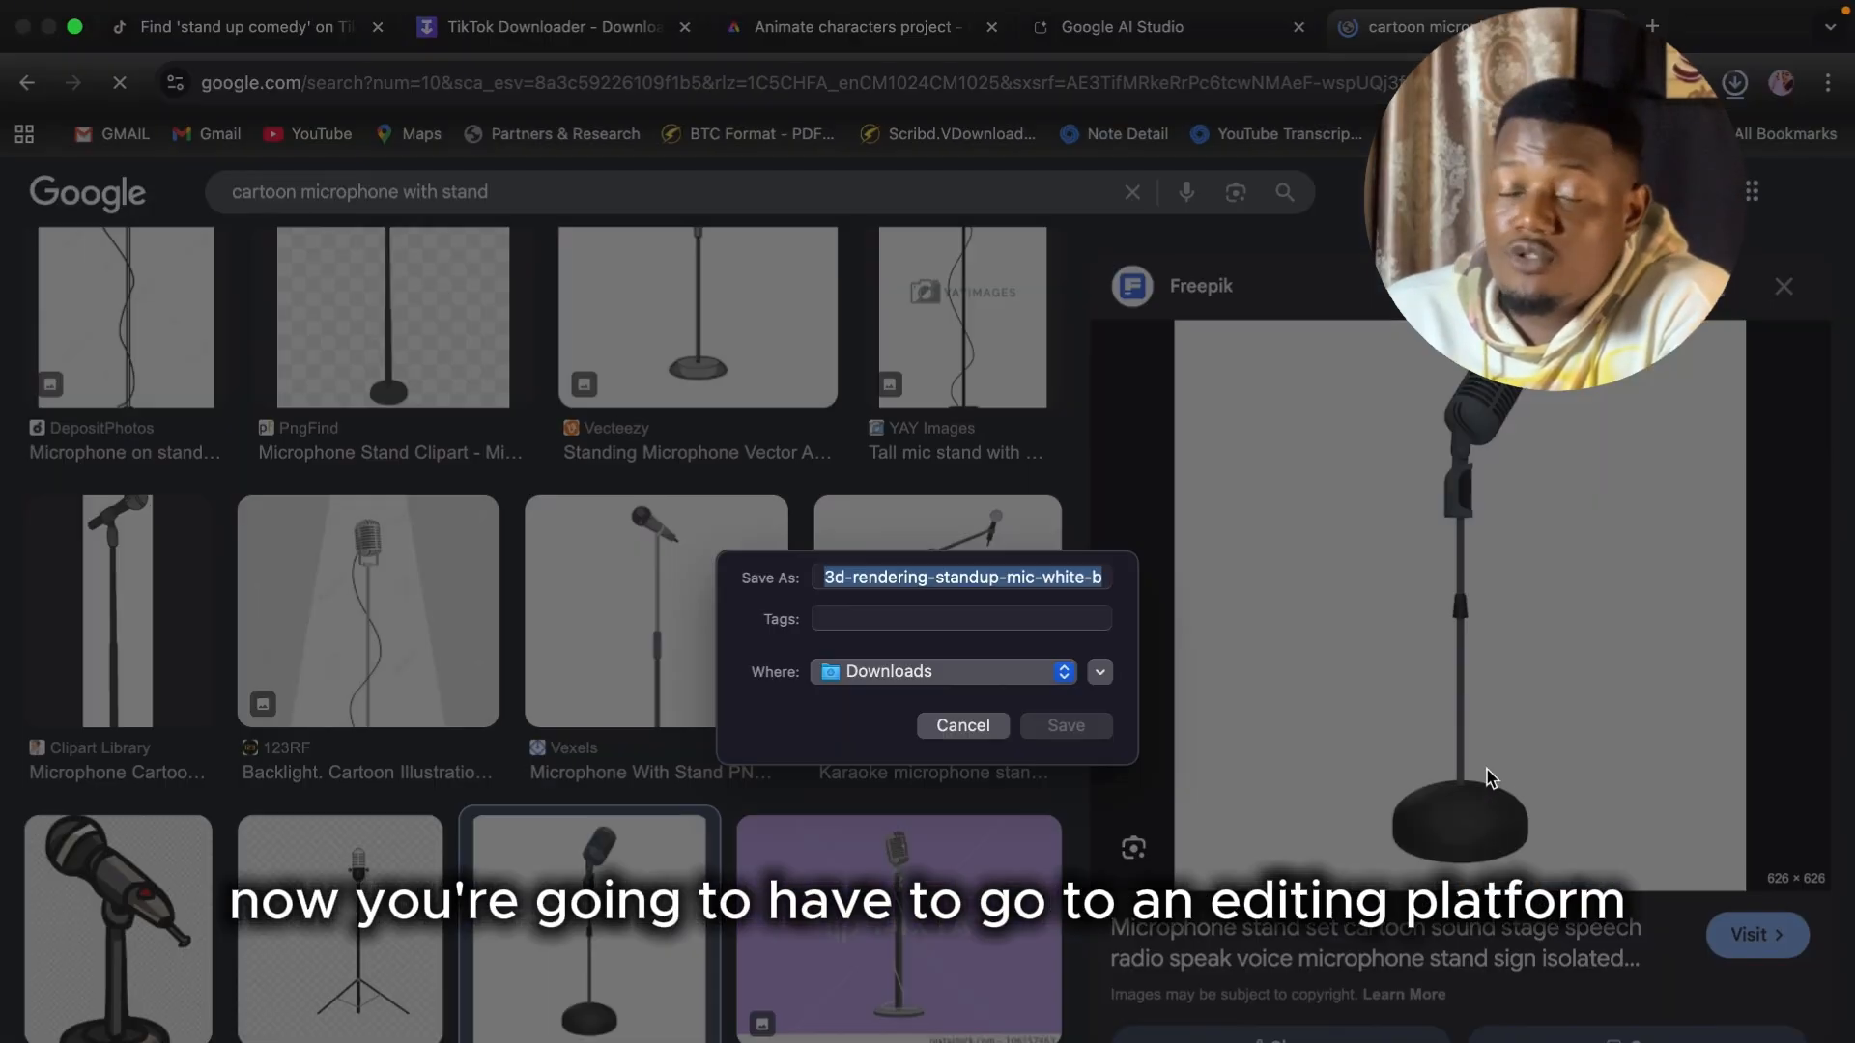
pyautogui.write('mic')
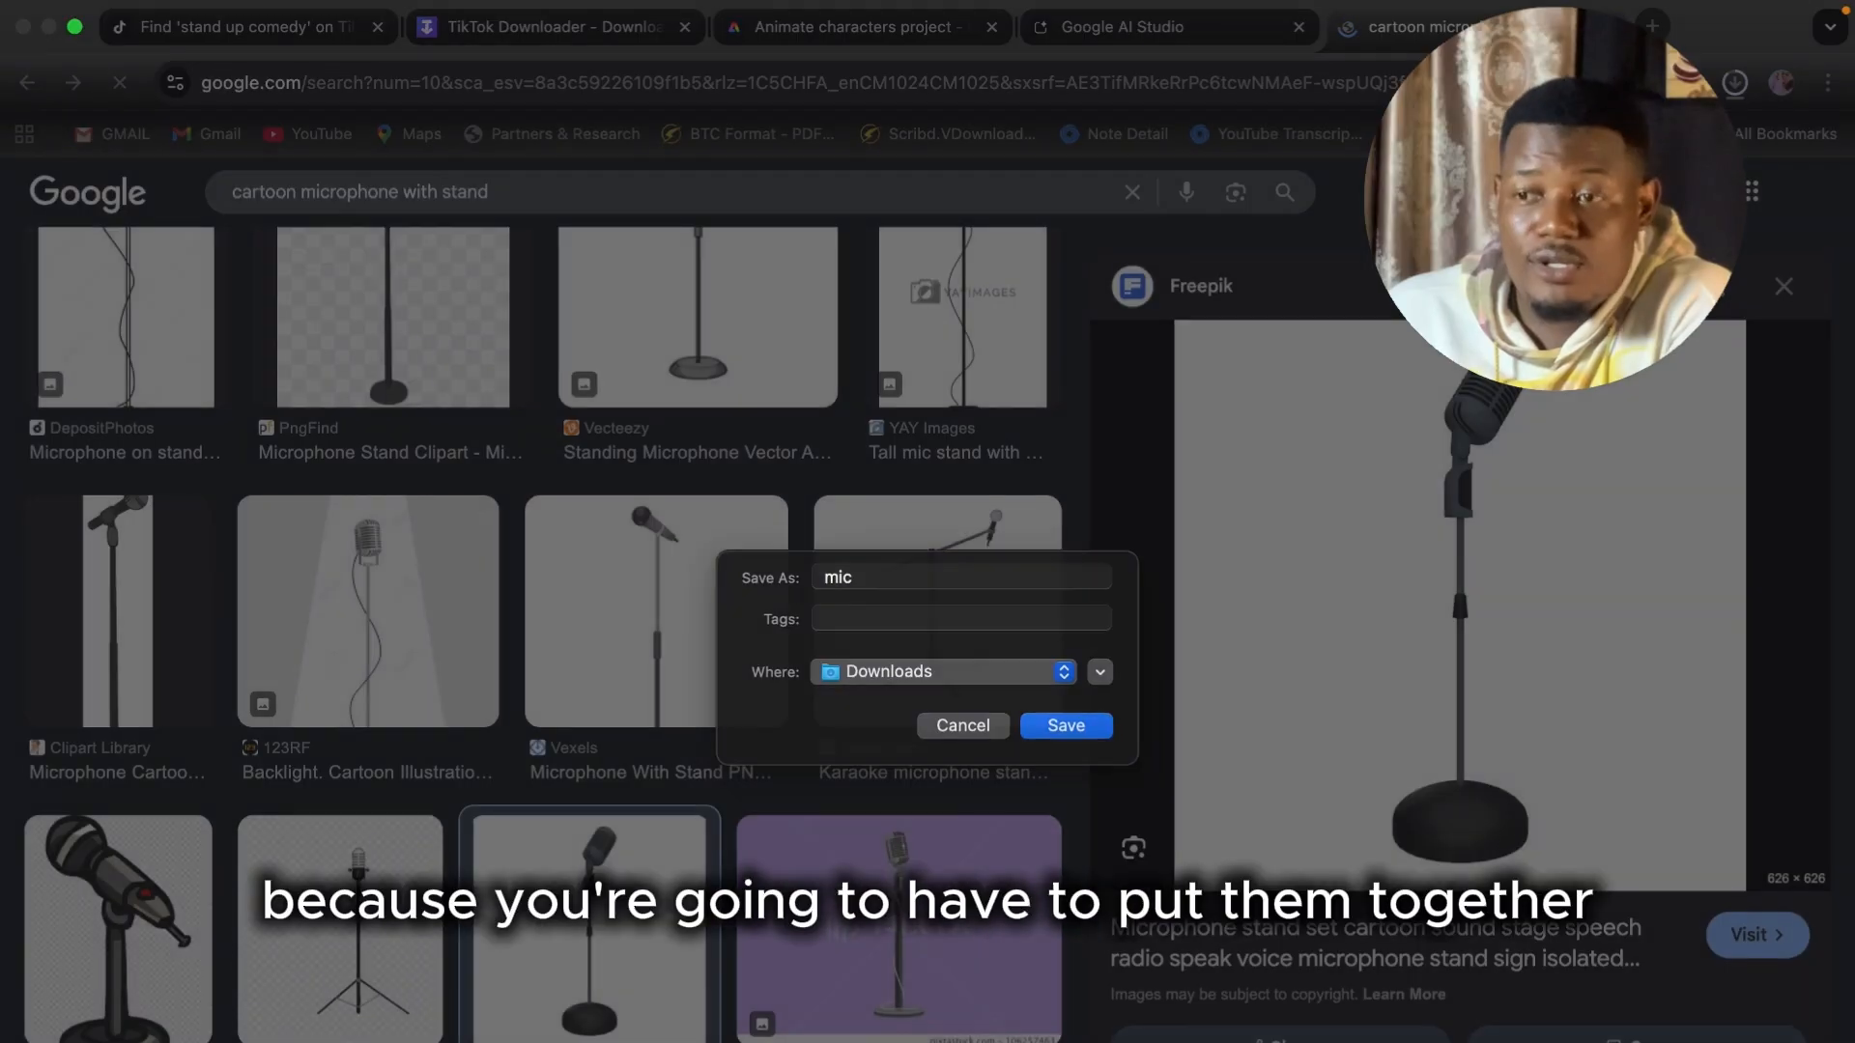
pyautogui.press('Return')
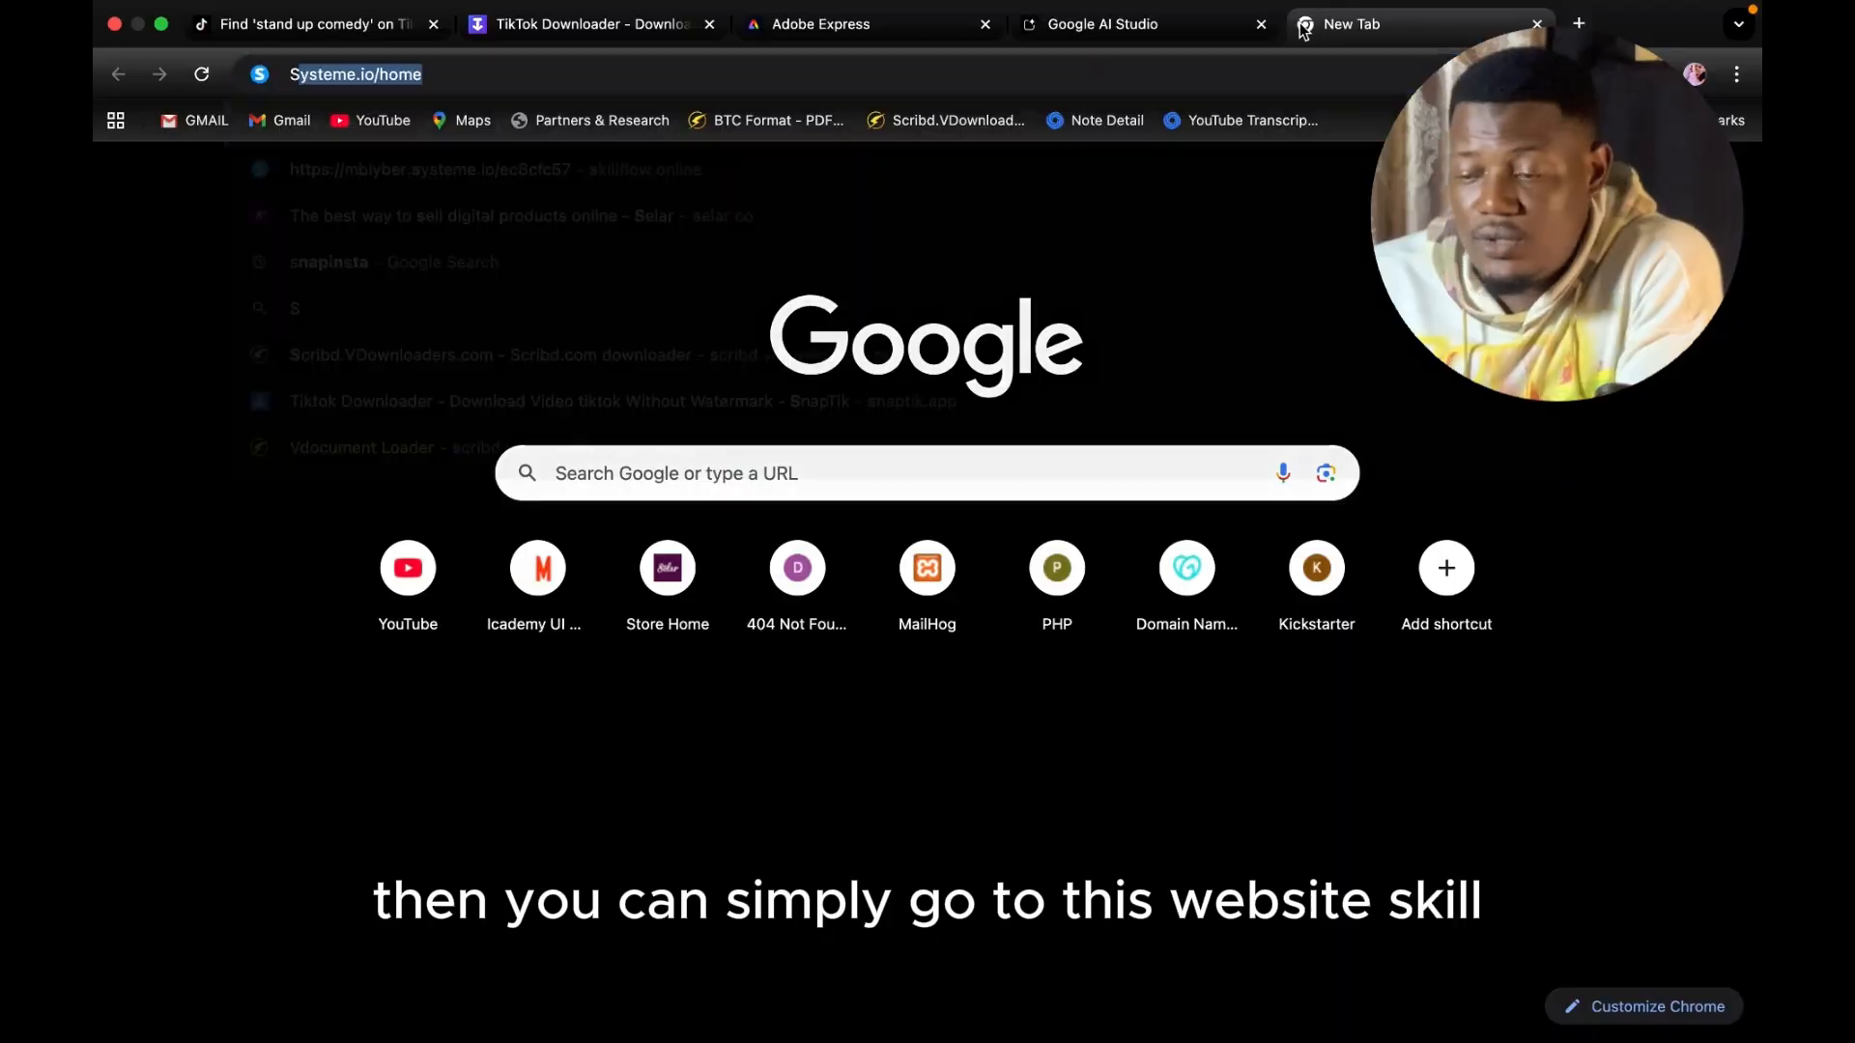
# Step: Open the skillflow.online website in the new browser tab
pyautogui.write('SKILL')
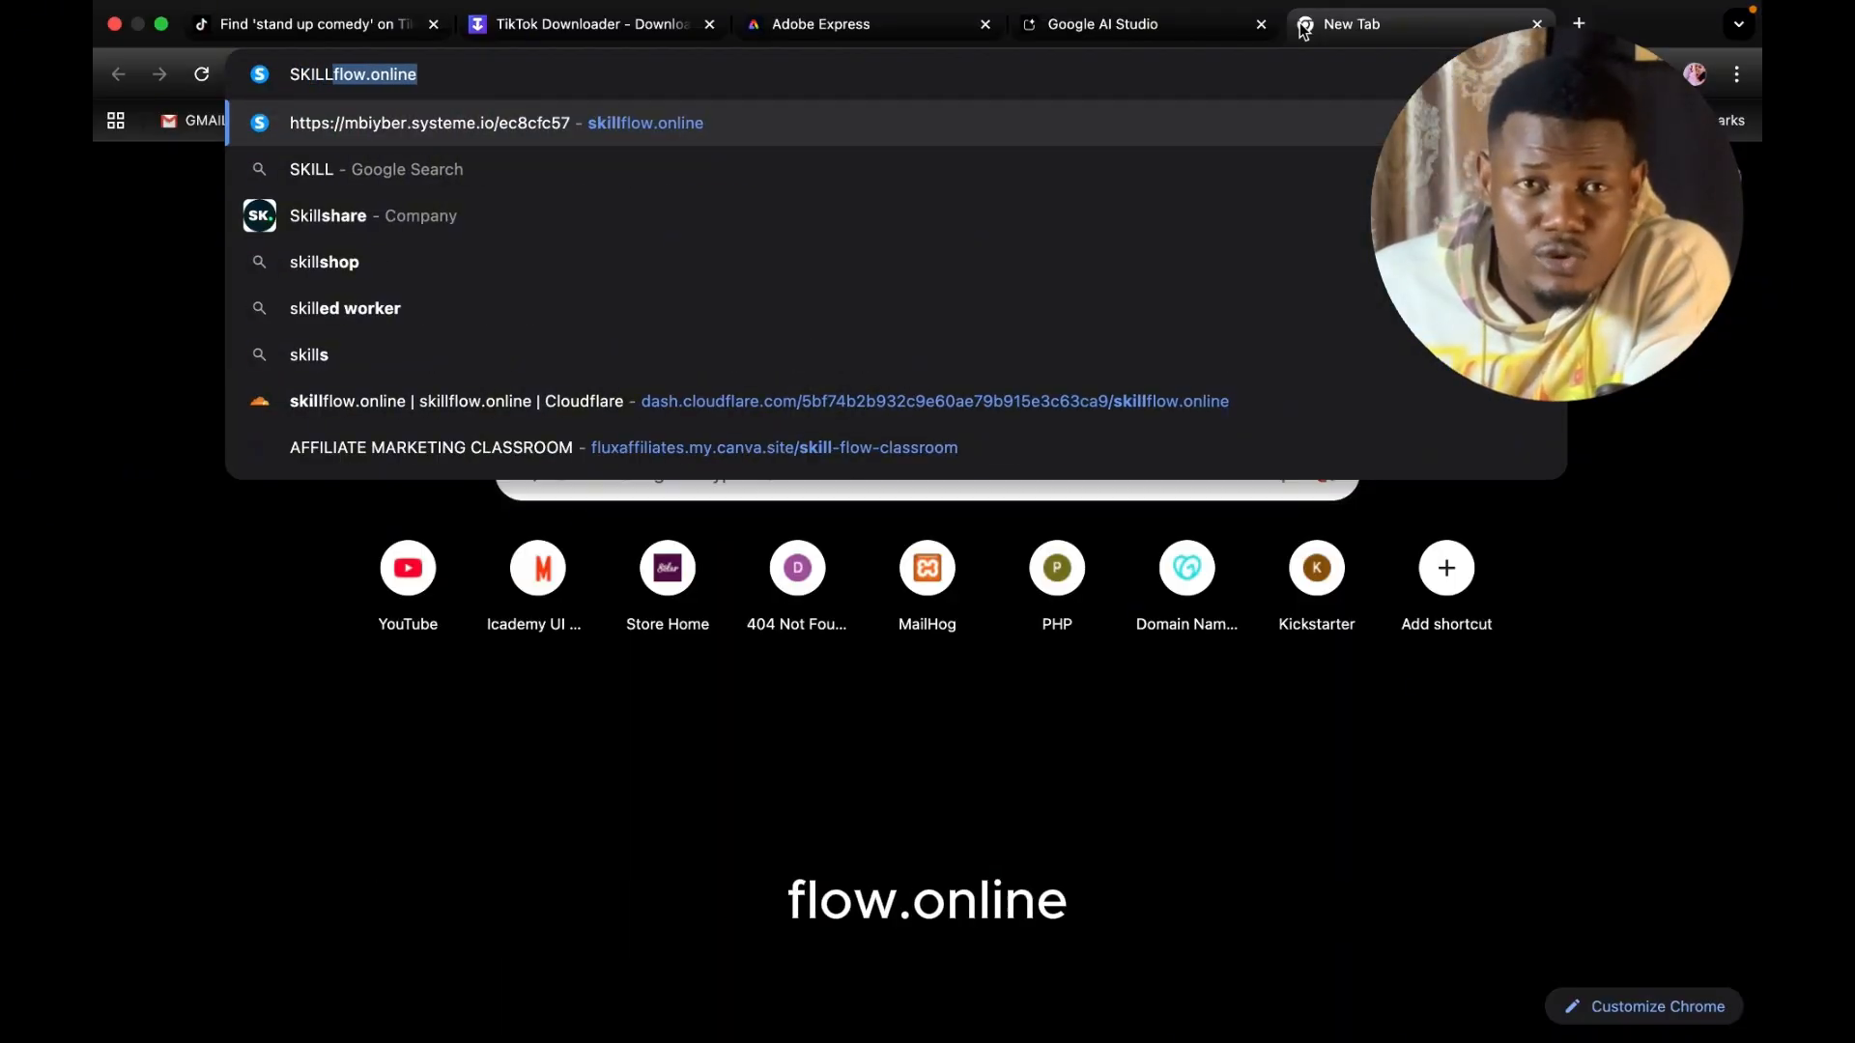
pyautogui.press('Return')
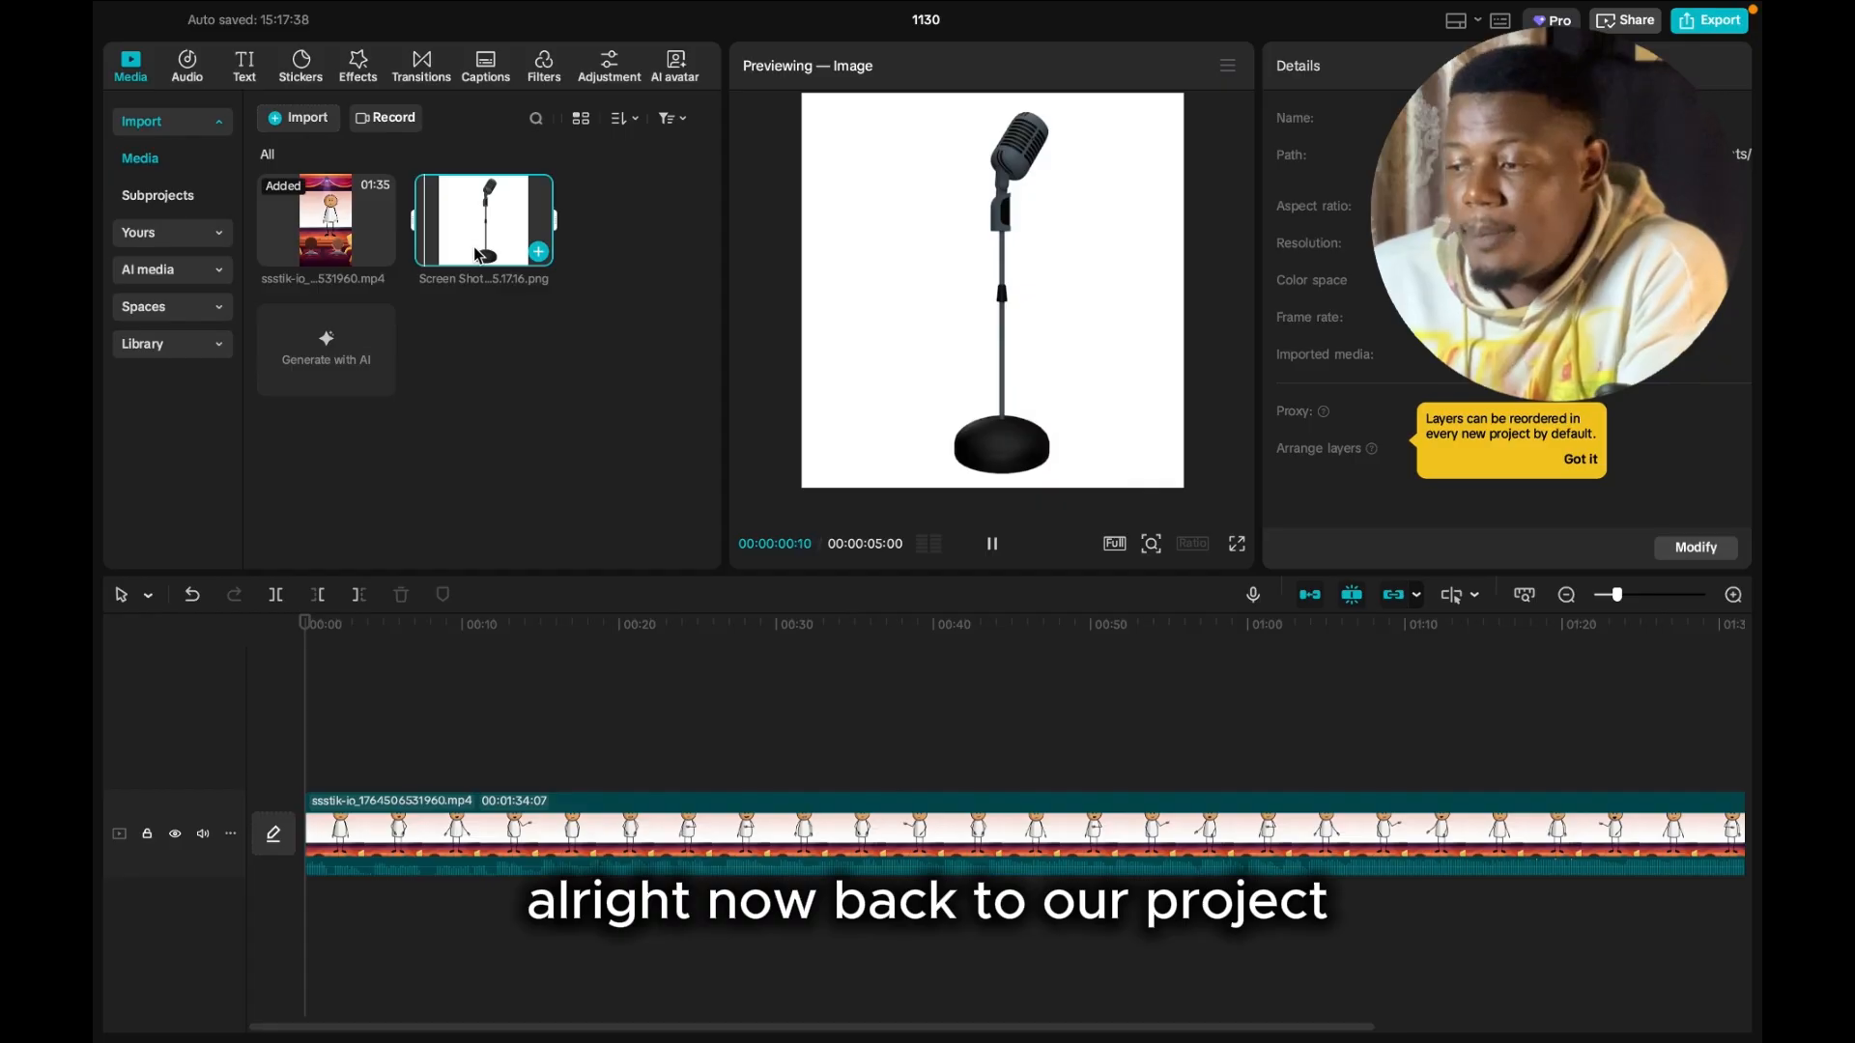
# Step: In CapCut, place the microphone image on a track above the animation from the start and extend it to the animation's end
pyautogui.click(538, 253)
pyautogui.hotkey('ctrl', 'z')
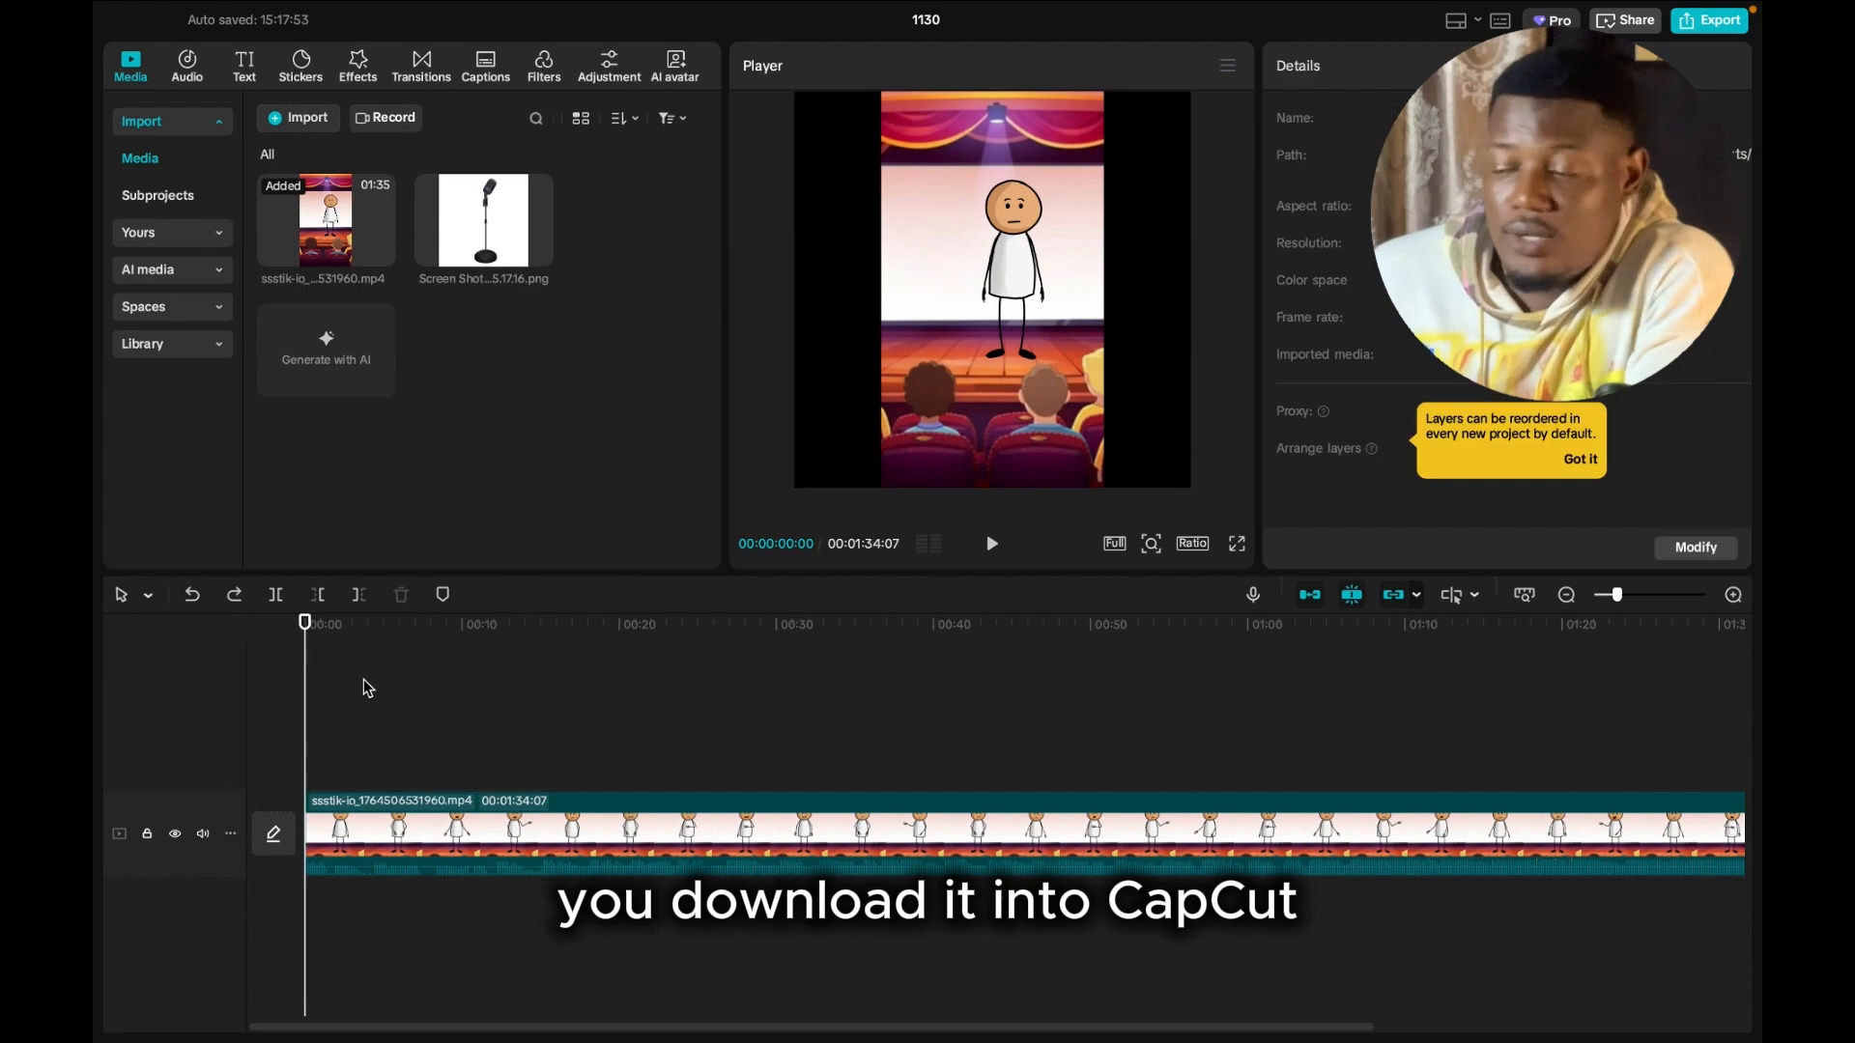
pyautogui.moveTo(529, 249); pyautogui.dragTo(305, 743)
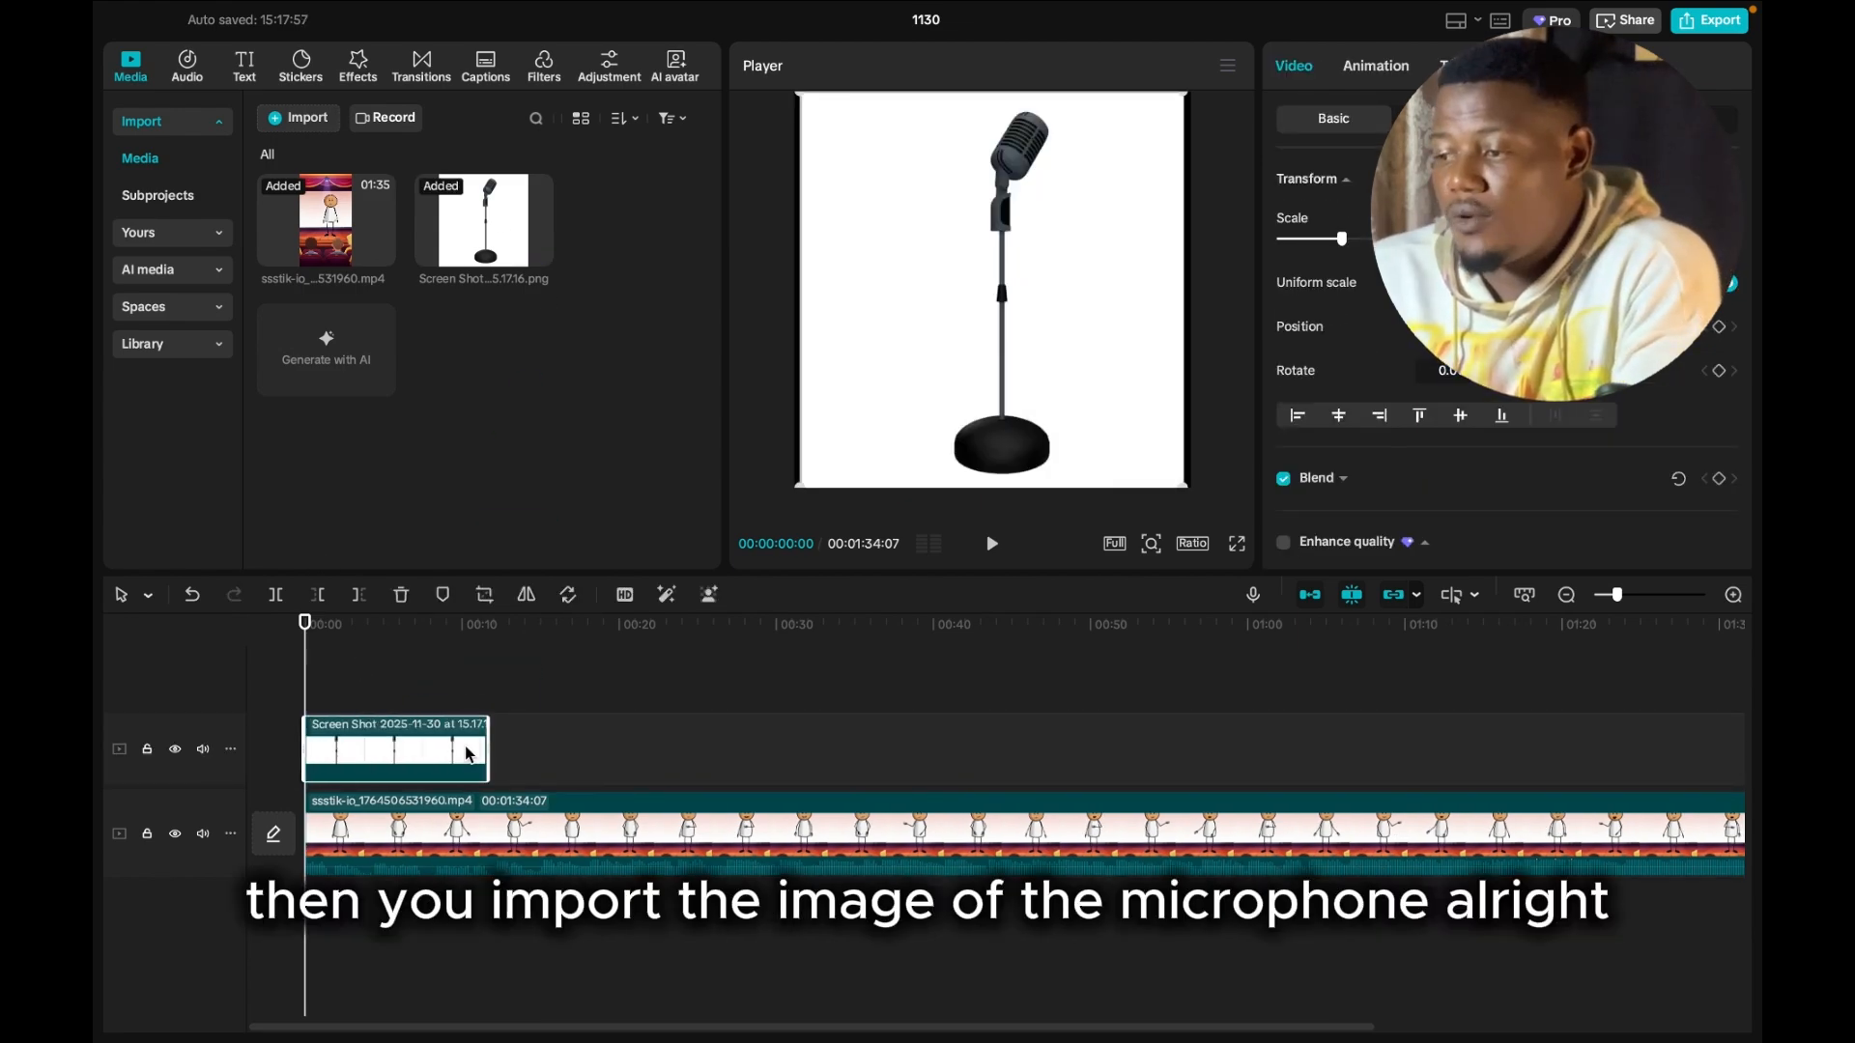
pyautogui.moveTo(489, 745); pyautogui.dragTo(1380, 749)
pyautogui.hscroll(5, 1475, 776)
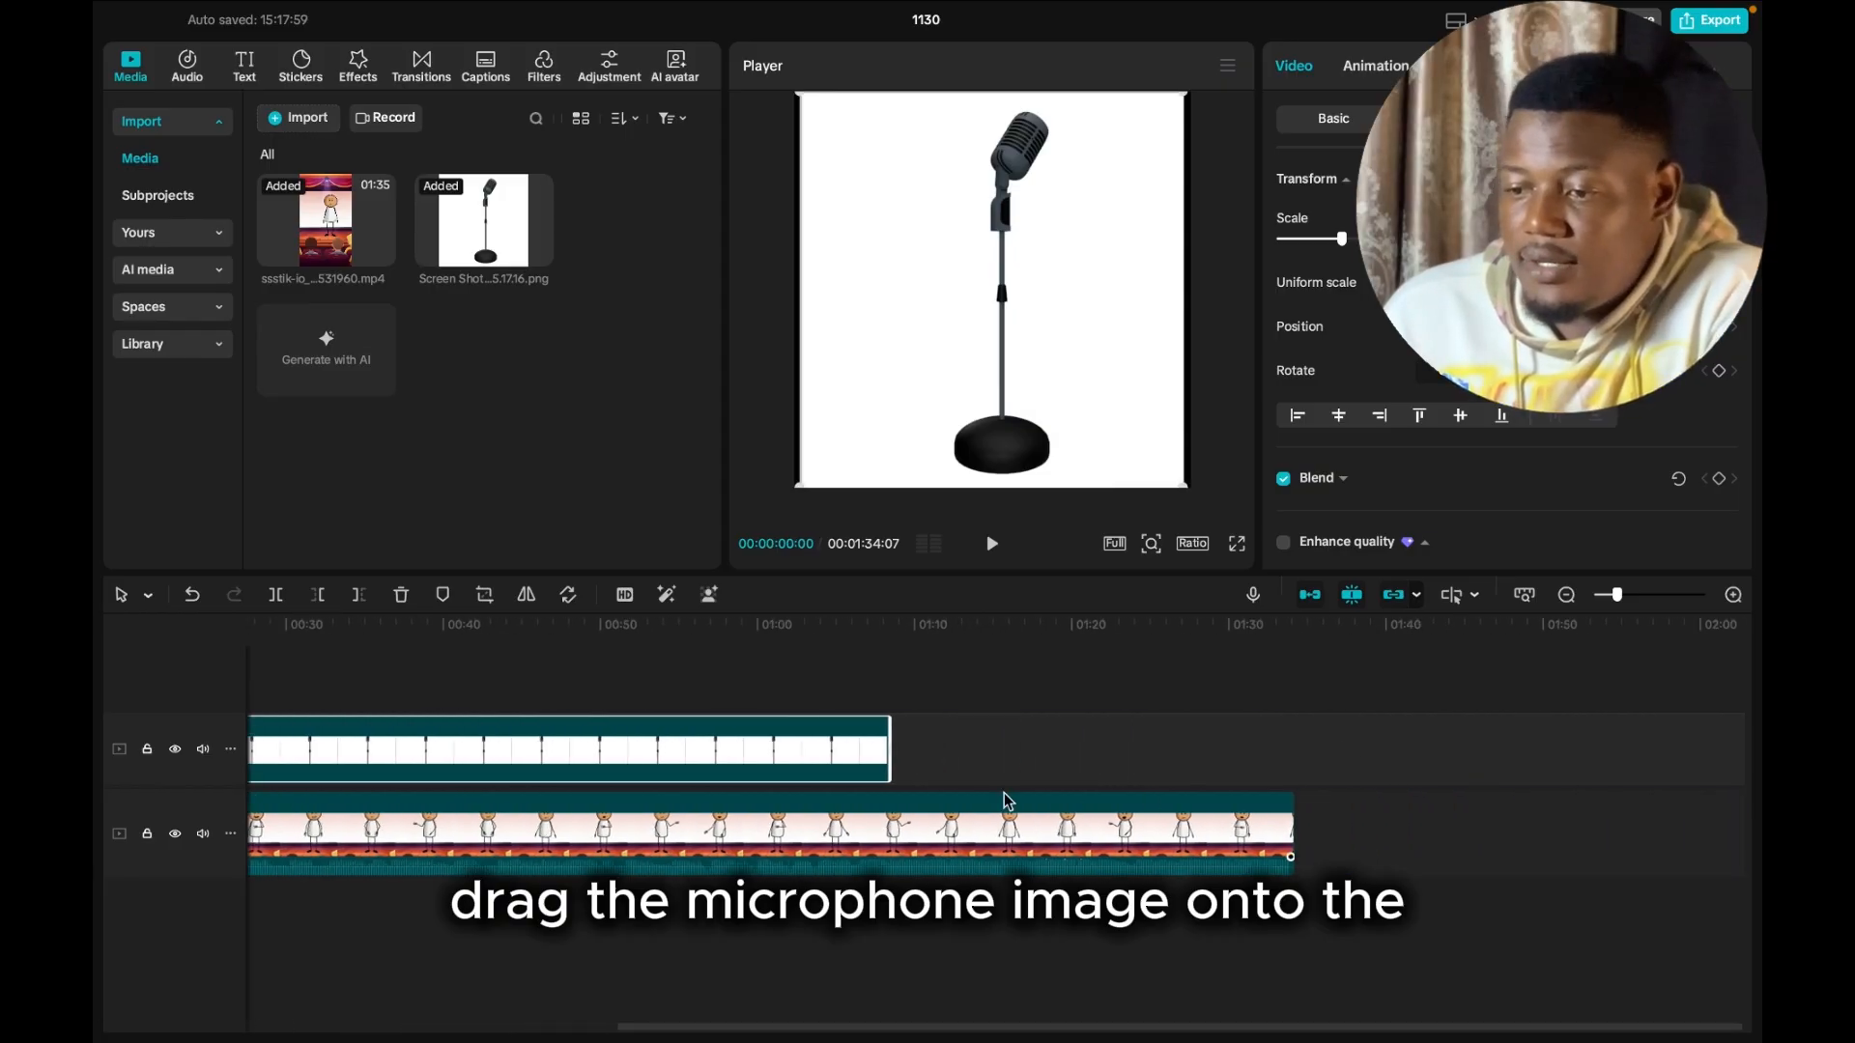
pyautogui.moveTo(890, 749); pyautogui.dragTo(1293, 770)
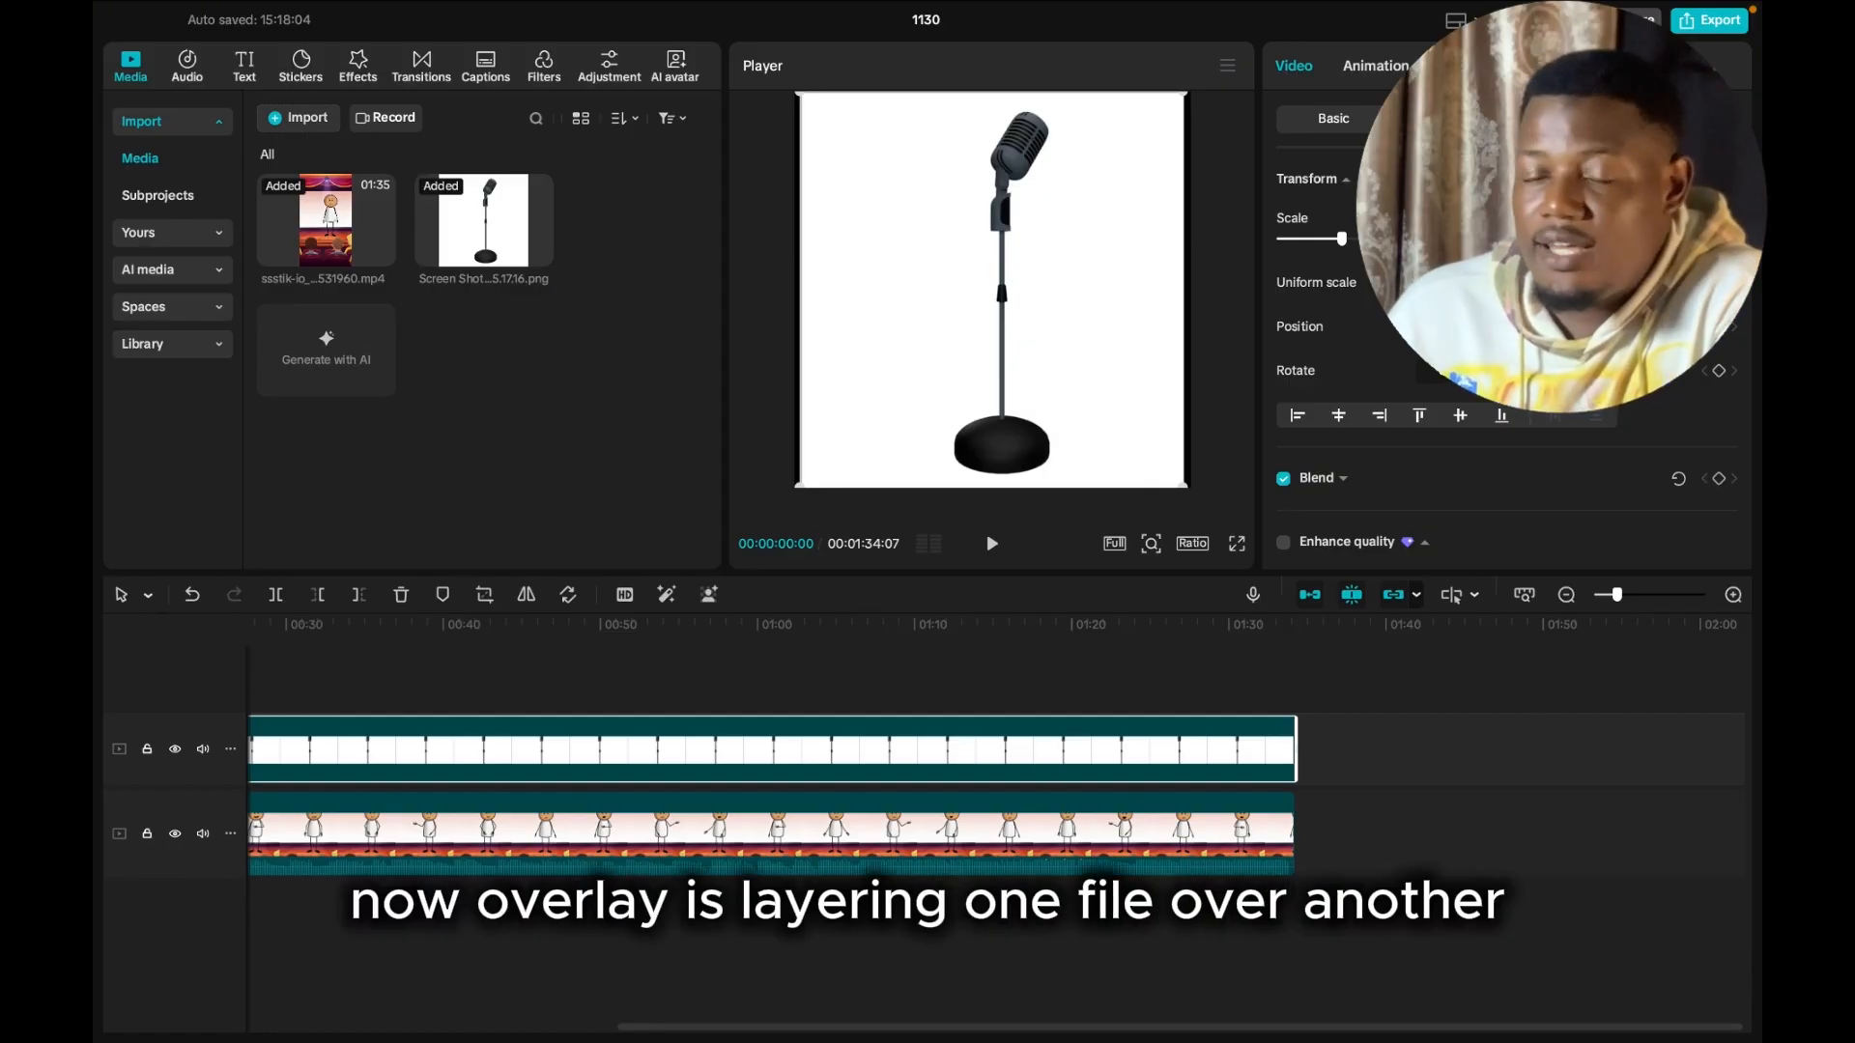
# Step: Remove the microphone image's white background with Chroma key and shrink the microphone to stand in front of the stickman's hand on stage
pyautogui.scroll(-1, 1507, 338)
pyautogui.click(1449, 119)
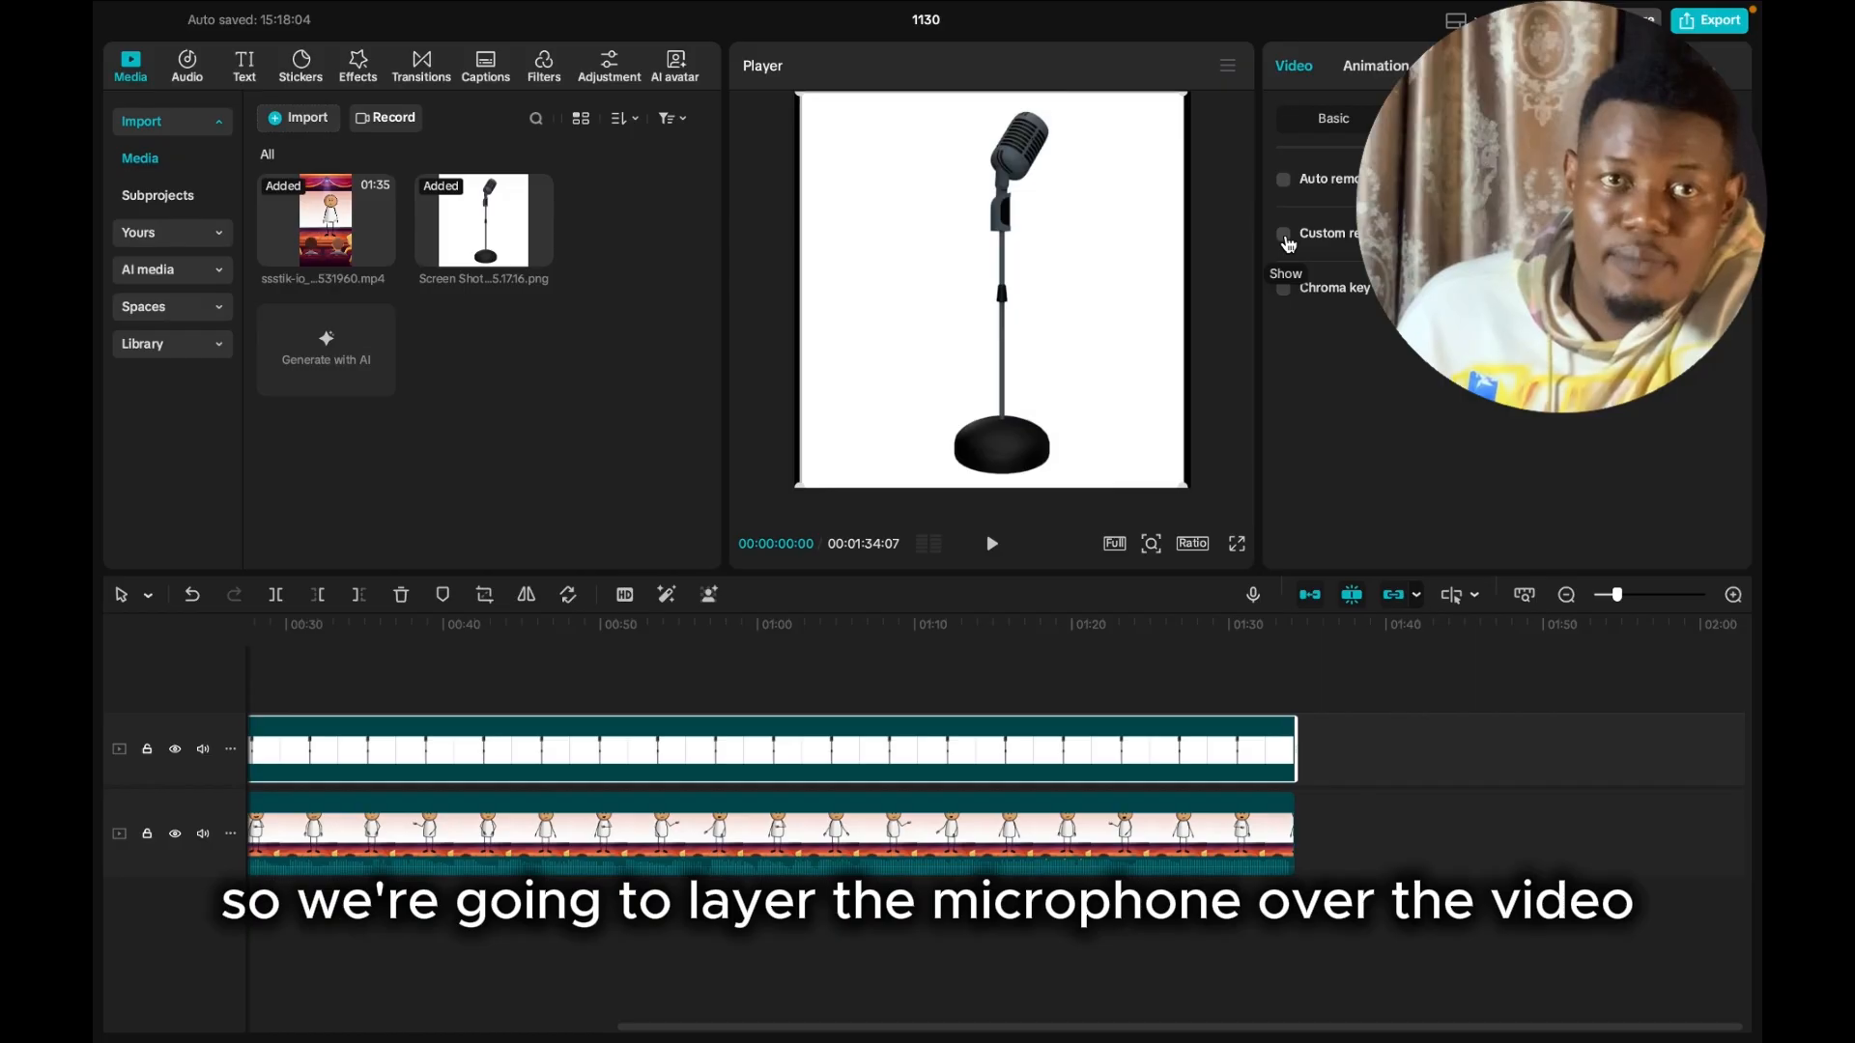
pyautogui.click(1284, 235)
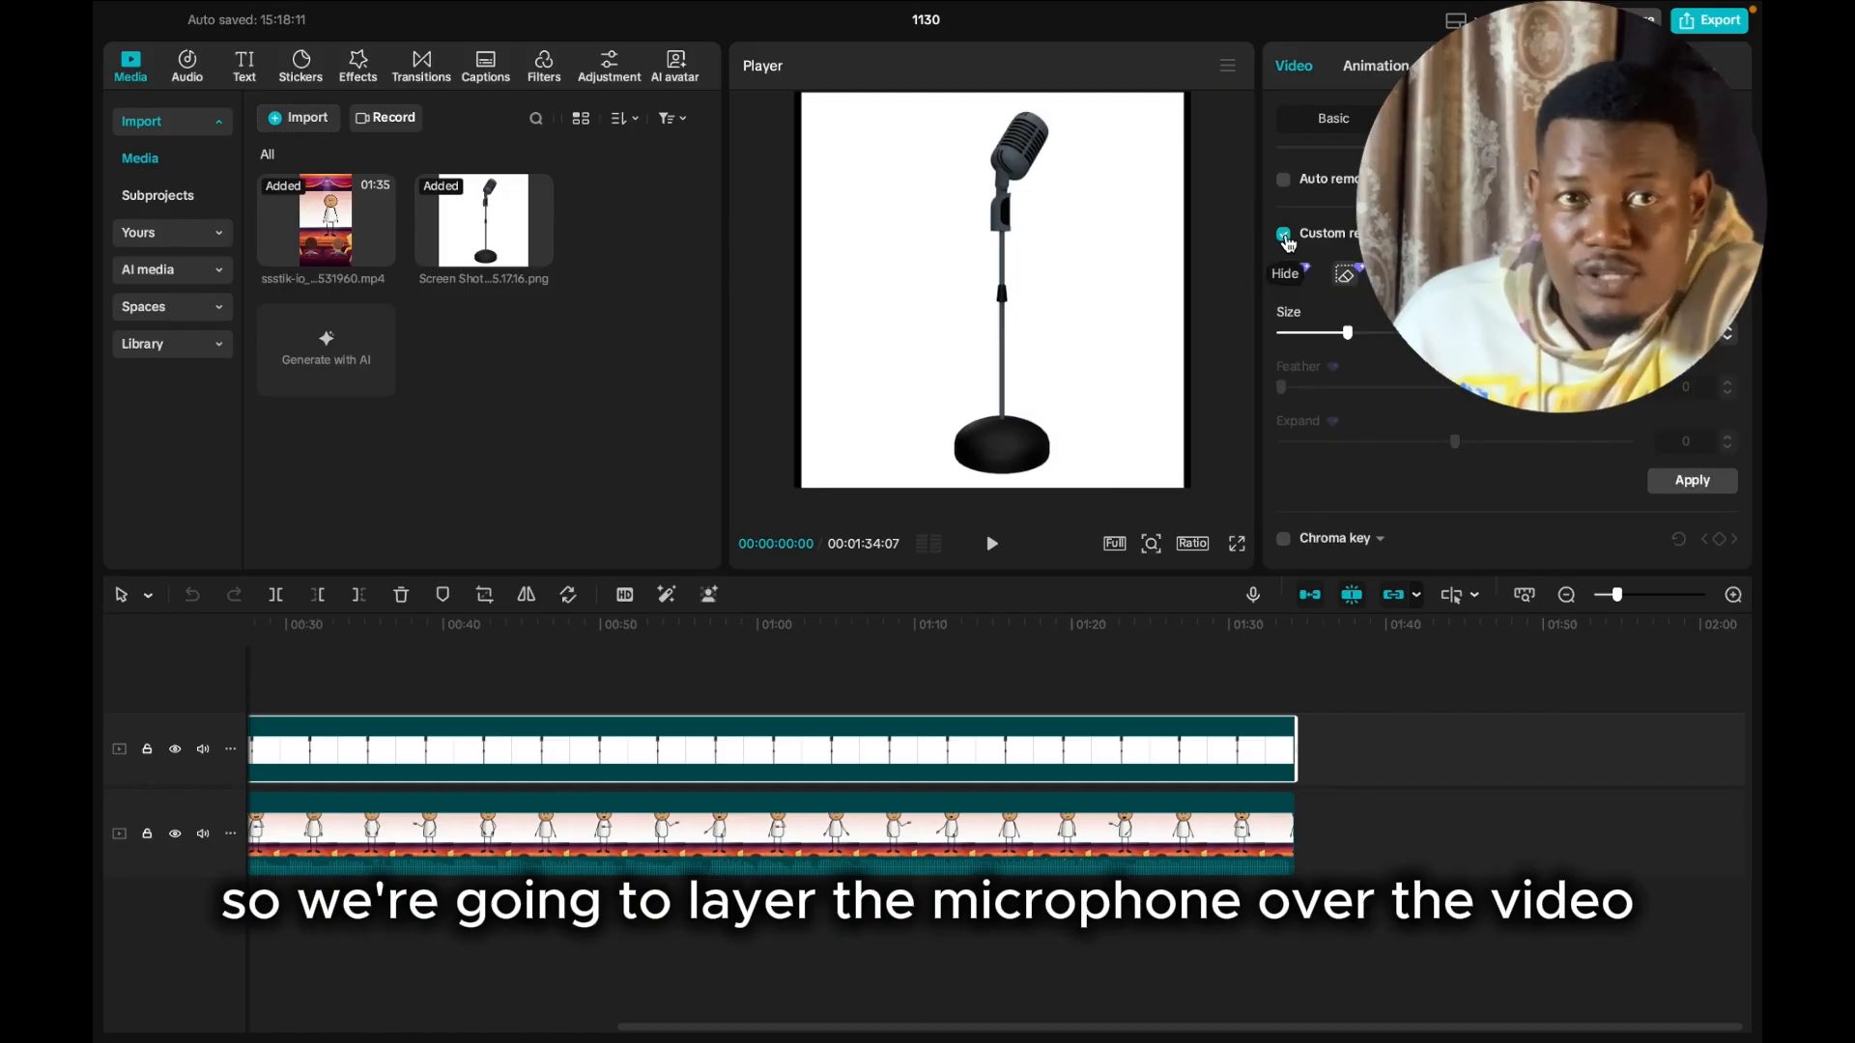
pyautogui.click(1285, 237)
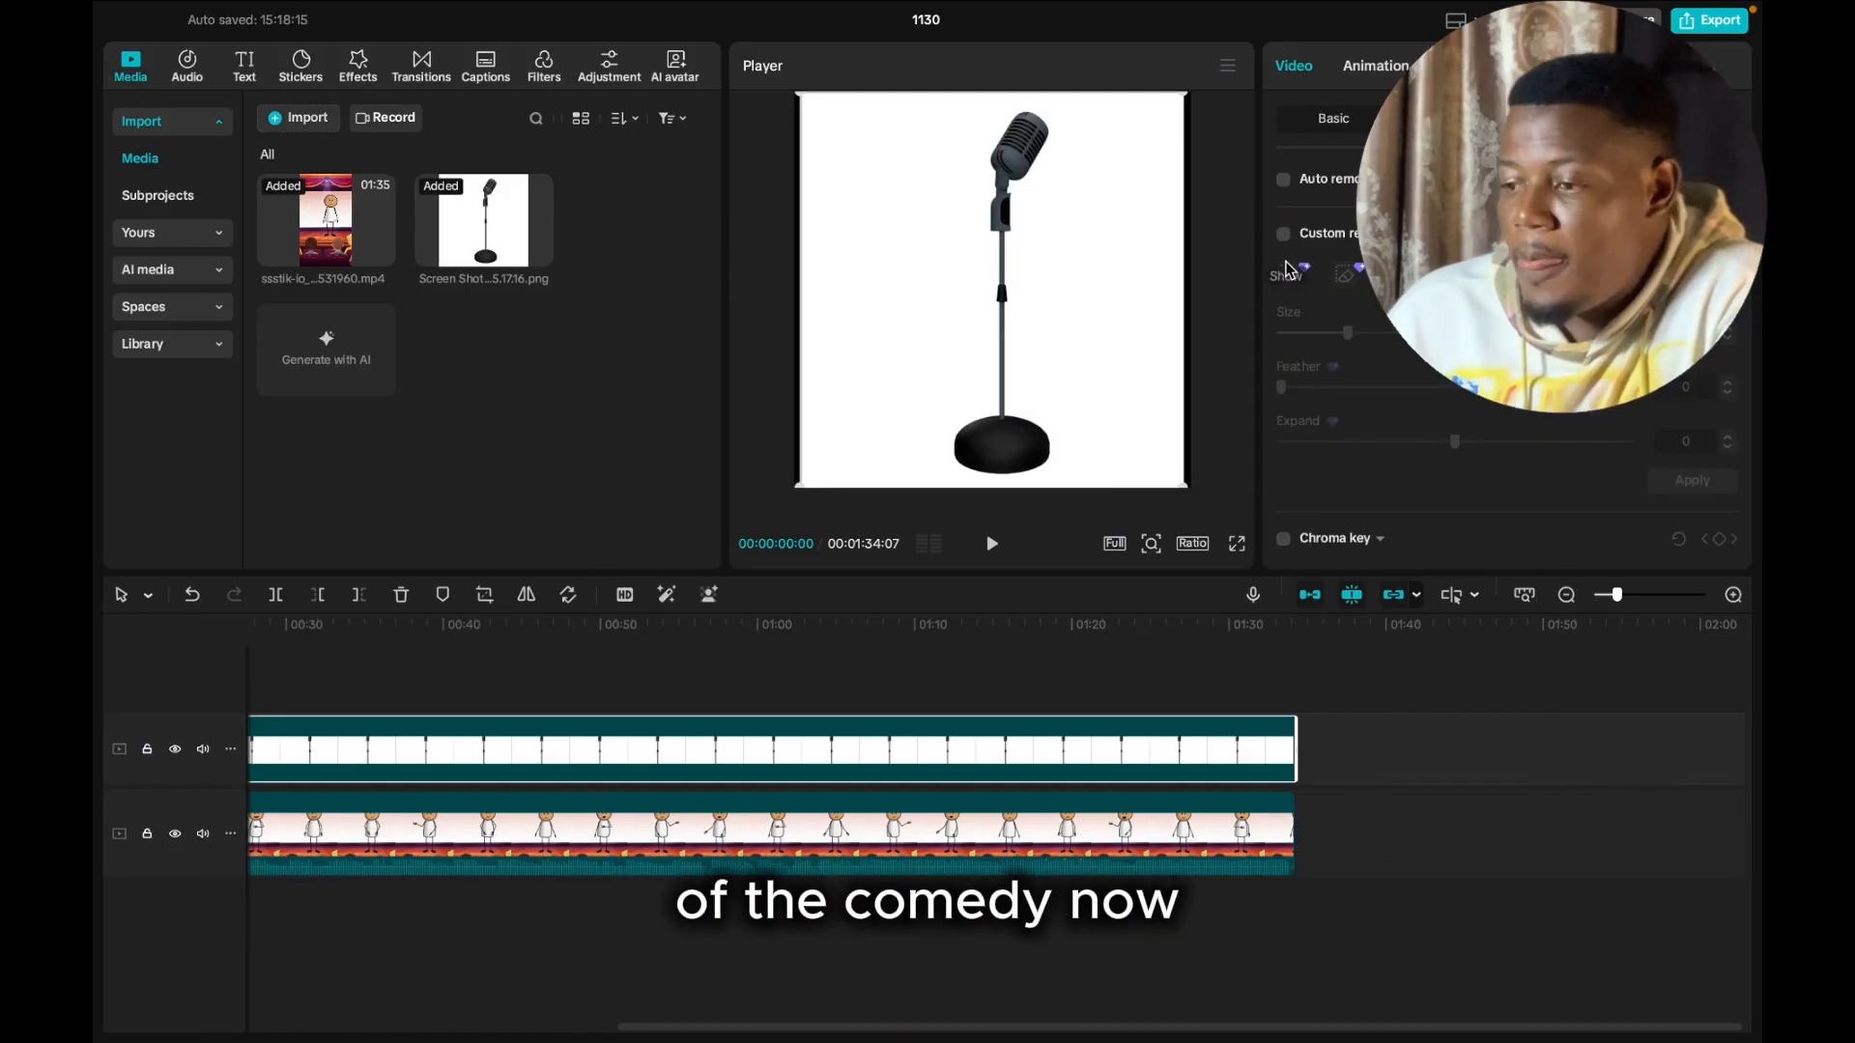
pyautogui.click(1363, 237)
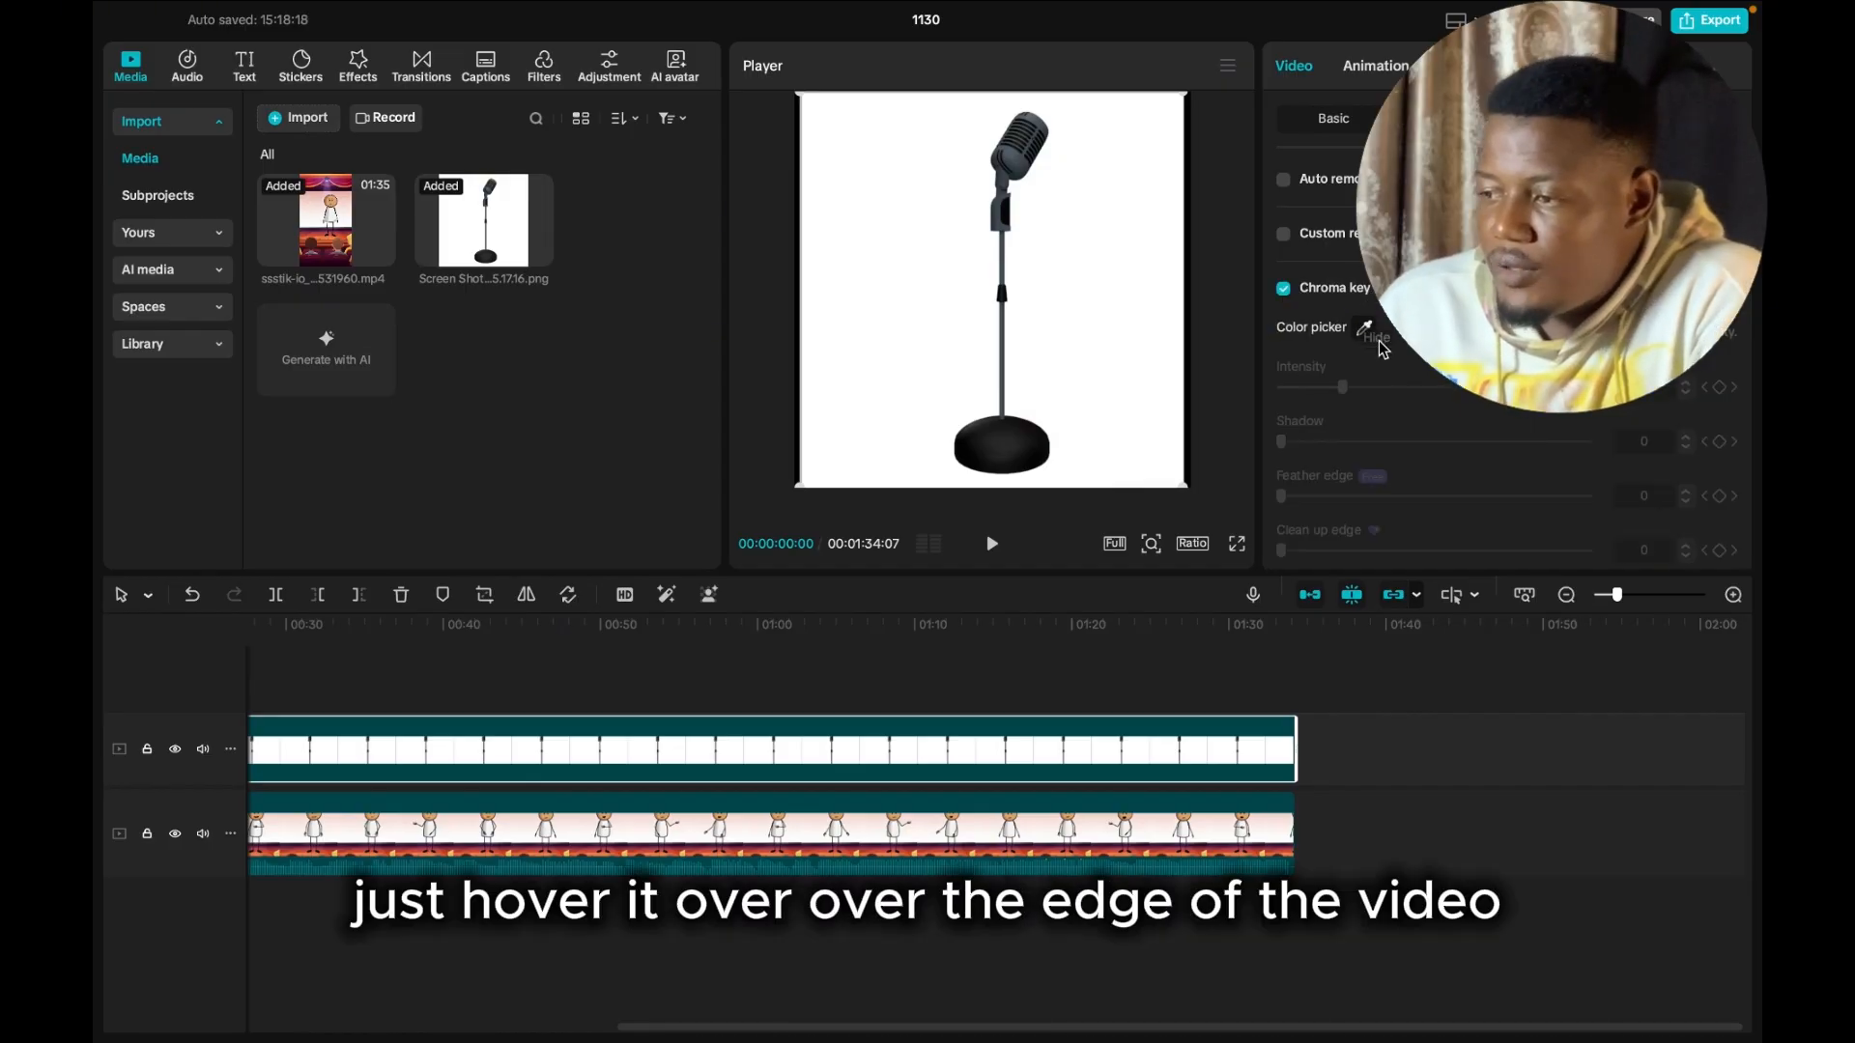
pyautogui.click(1147, 311)
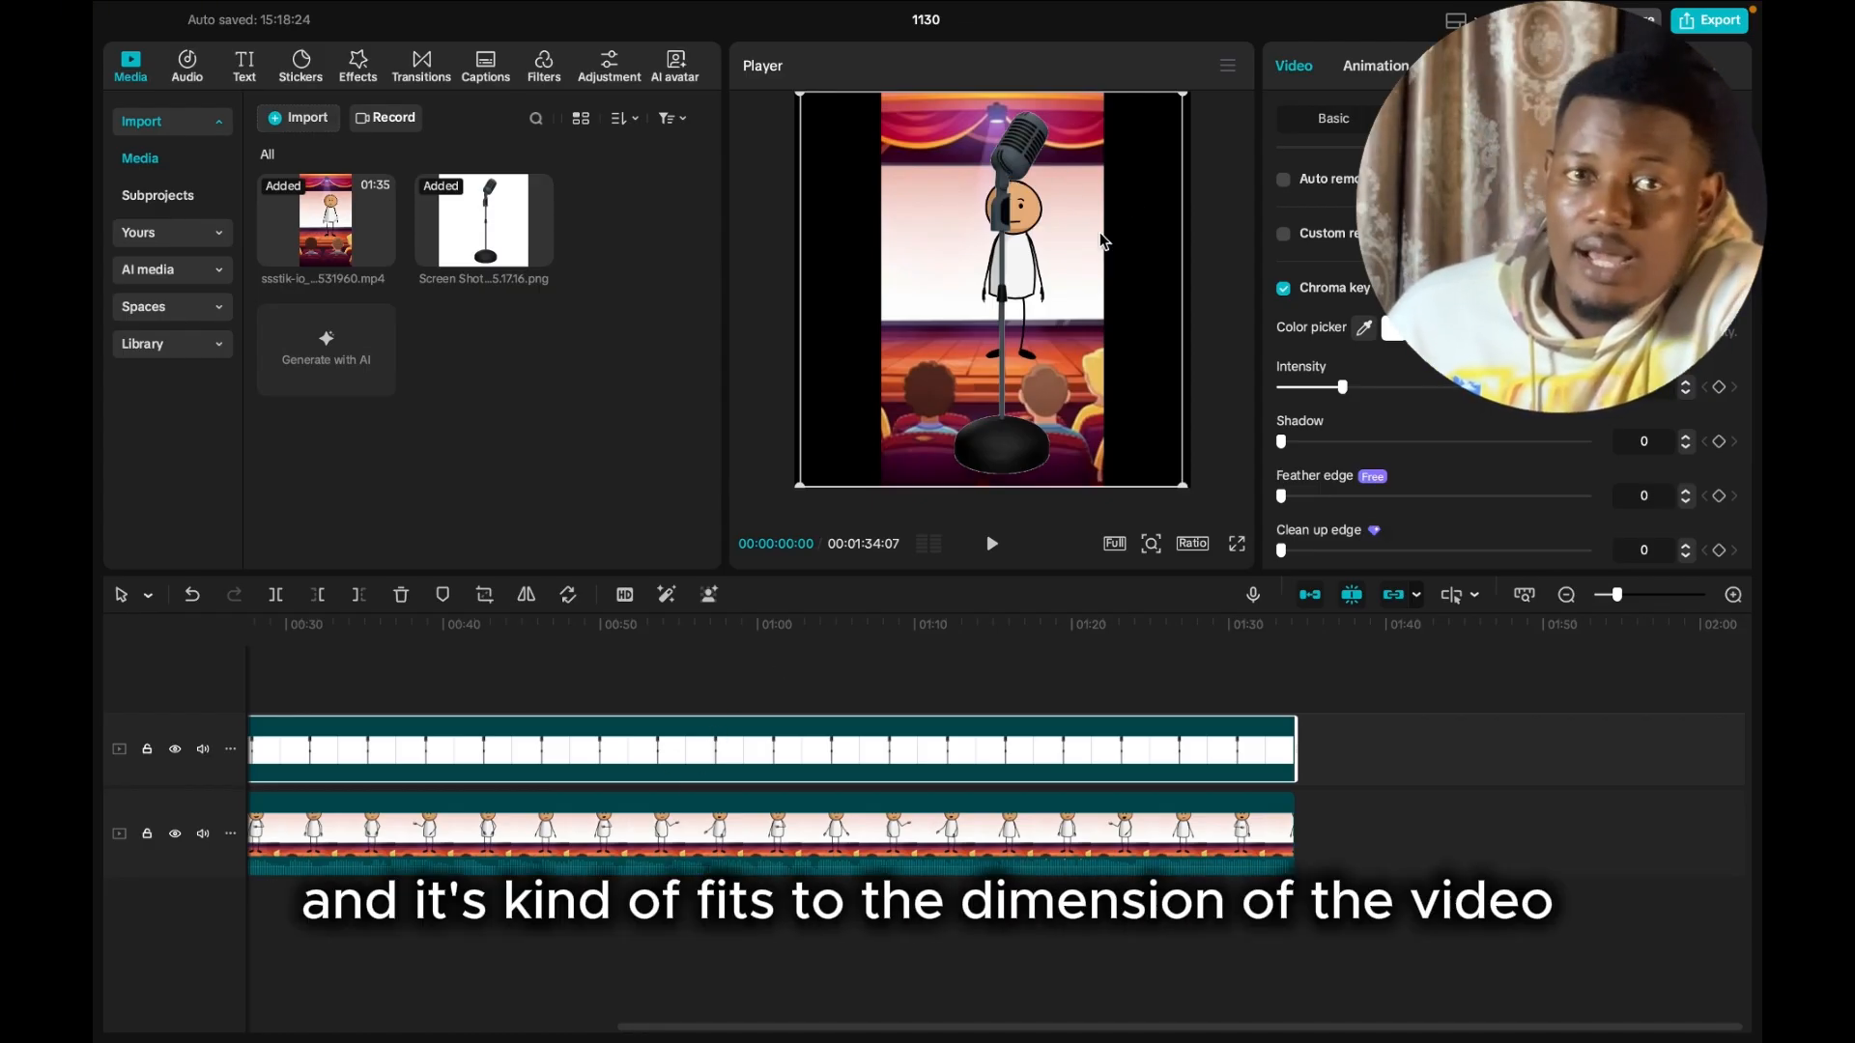
pyautogui.moveTo(1181, 99); pyautogui.dragTo(1065, 214)
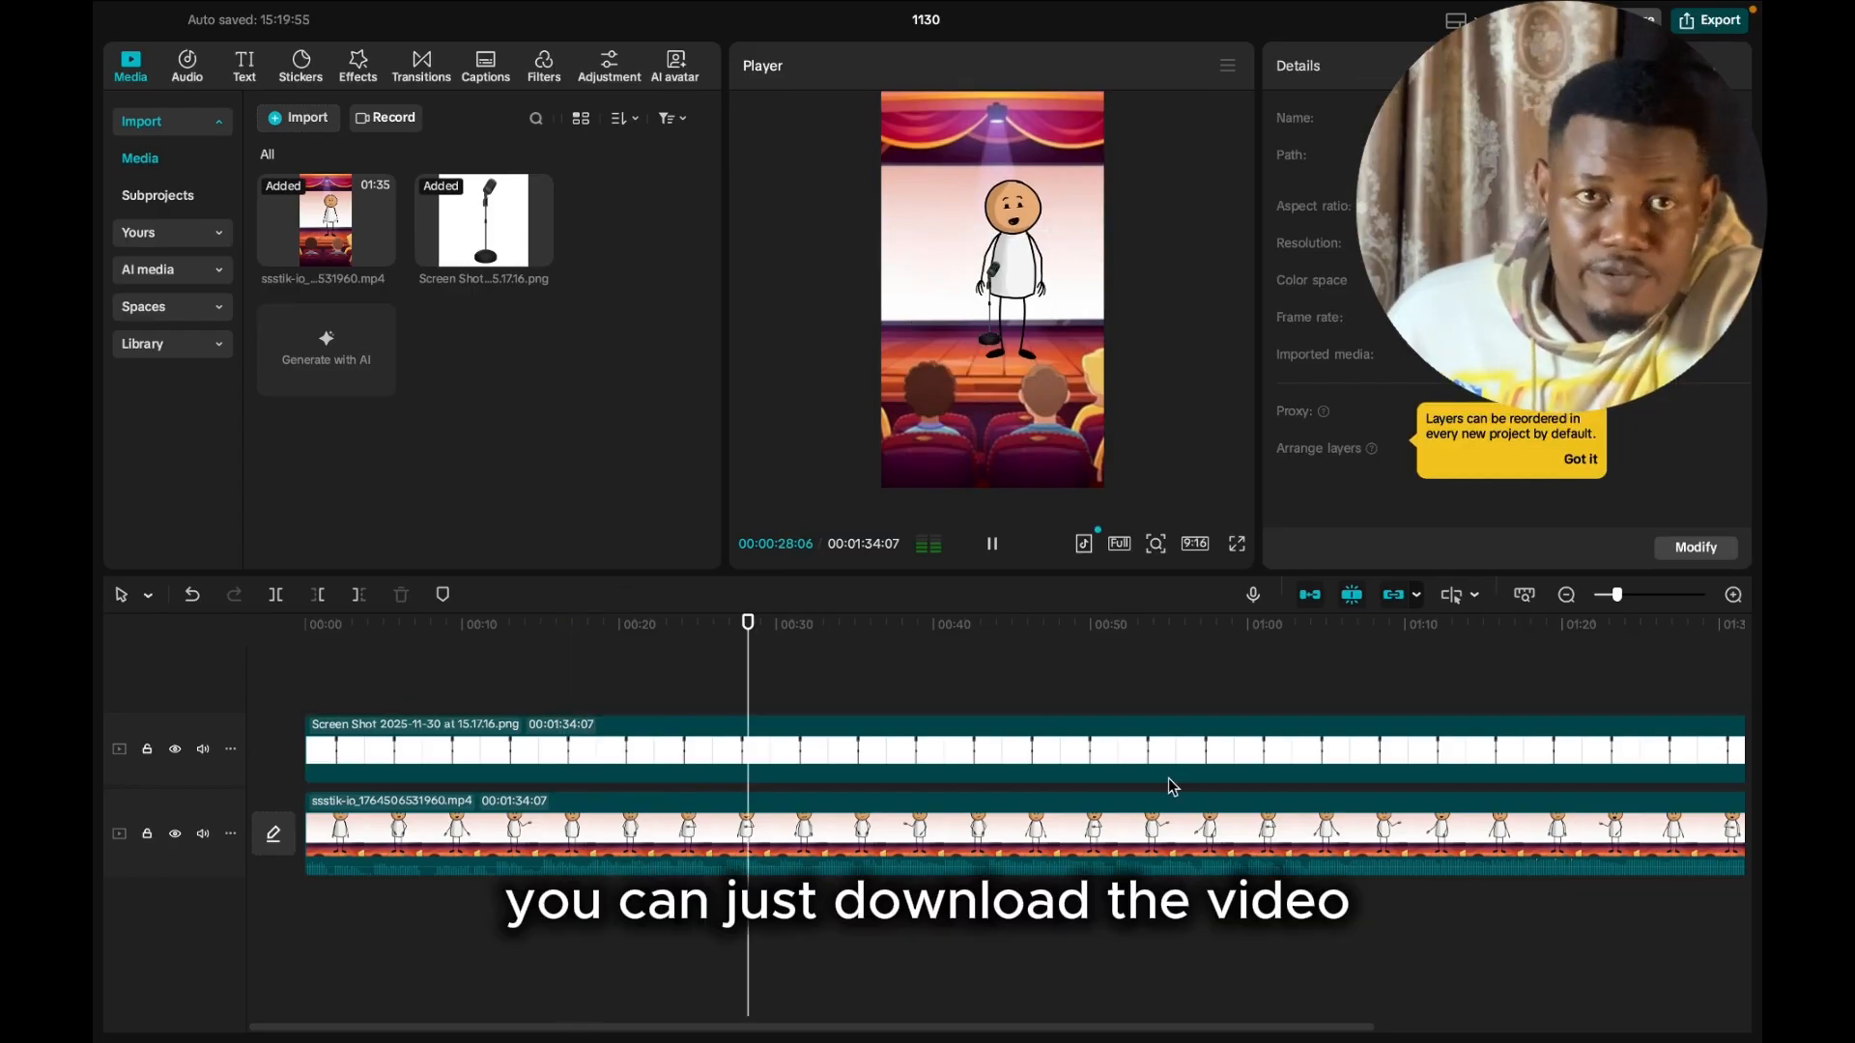
# Step: In Adobe Express, set the background to a solid green custom color and move the stickman lower in the frame
pyautogui.press('super+e')
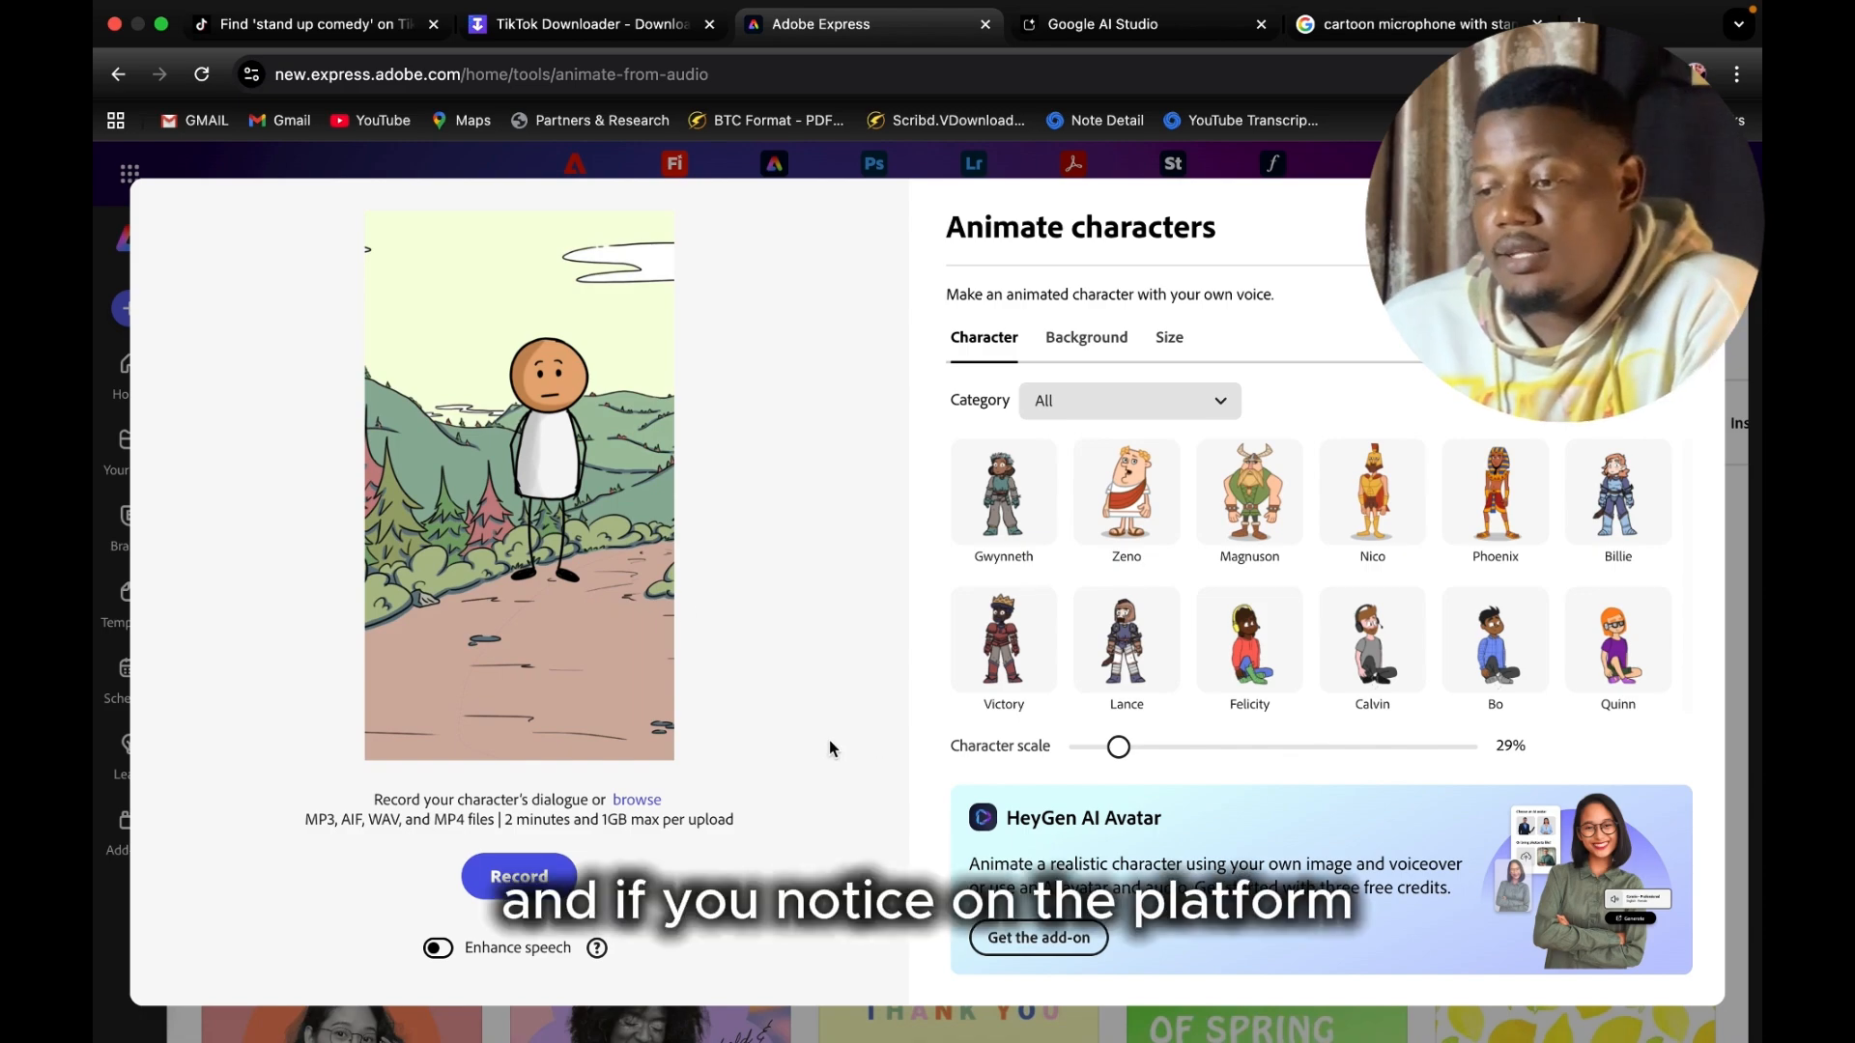
pyautogui.click(1087, 337)
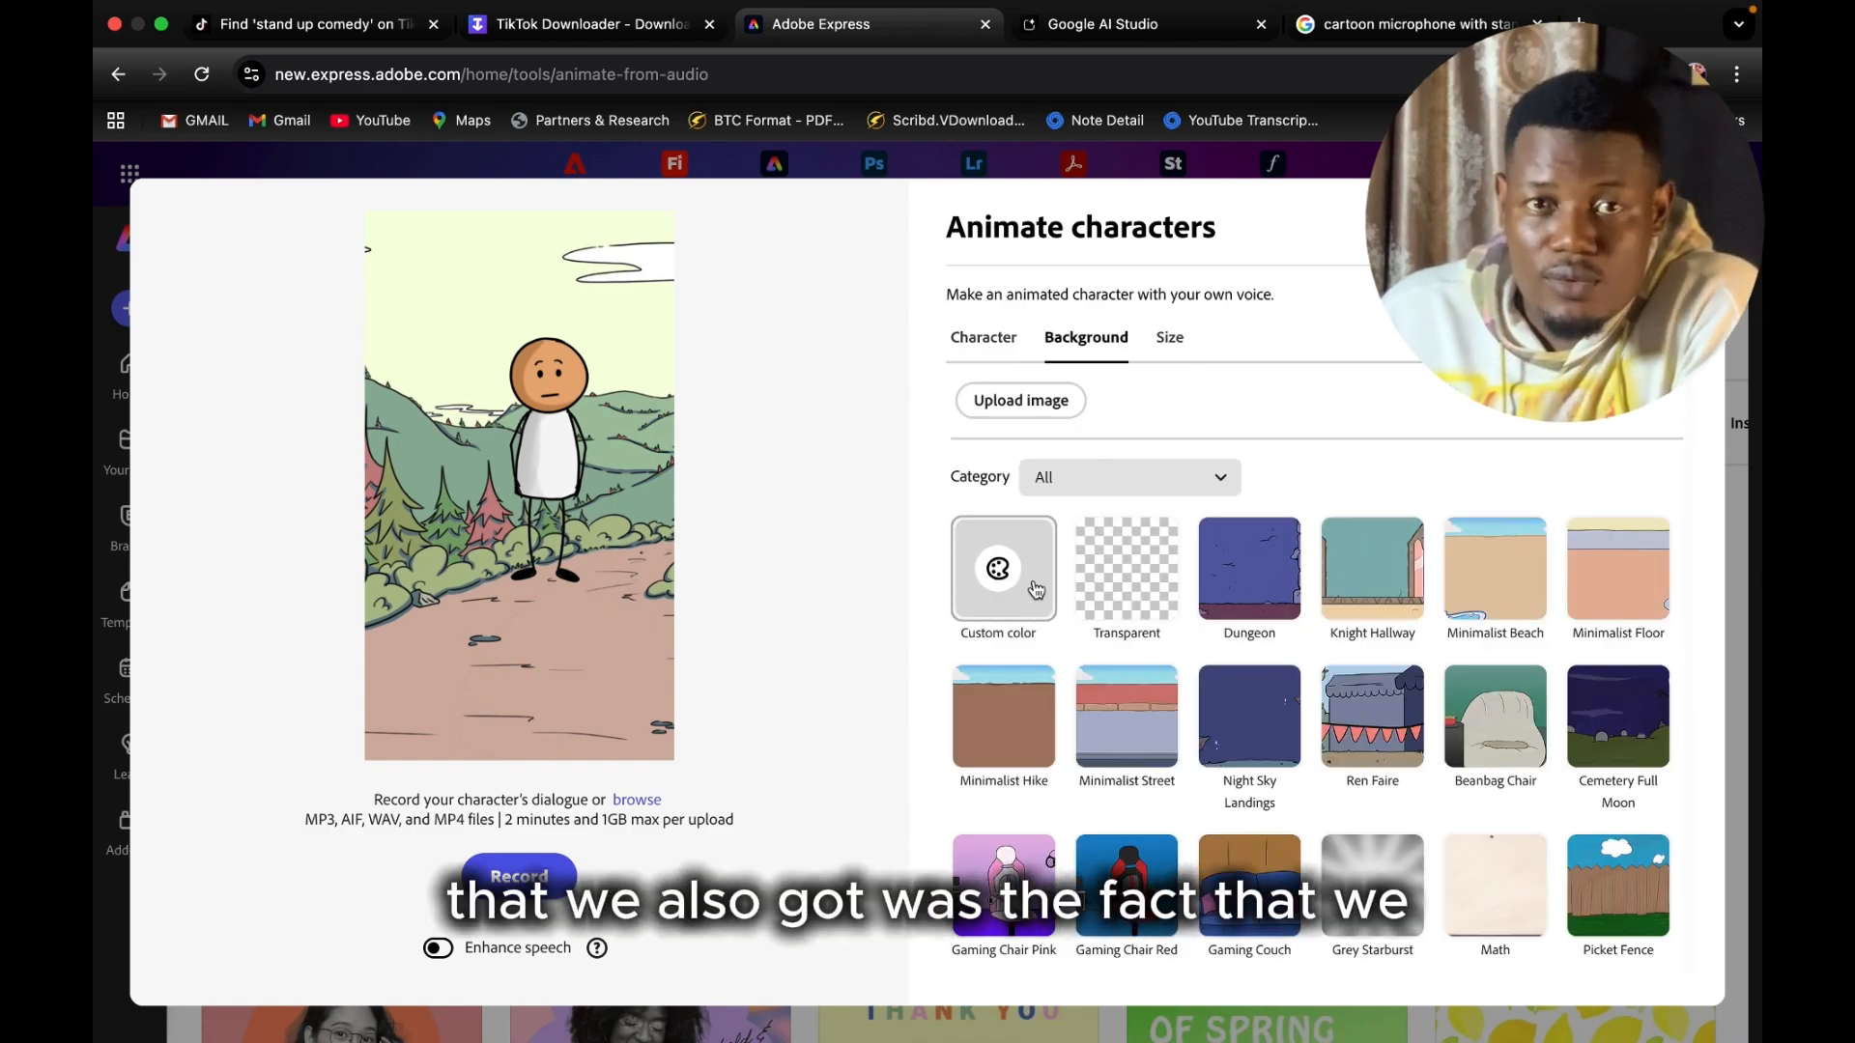
pyautogui.click(999, 572)
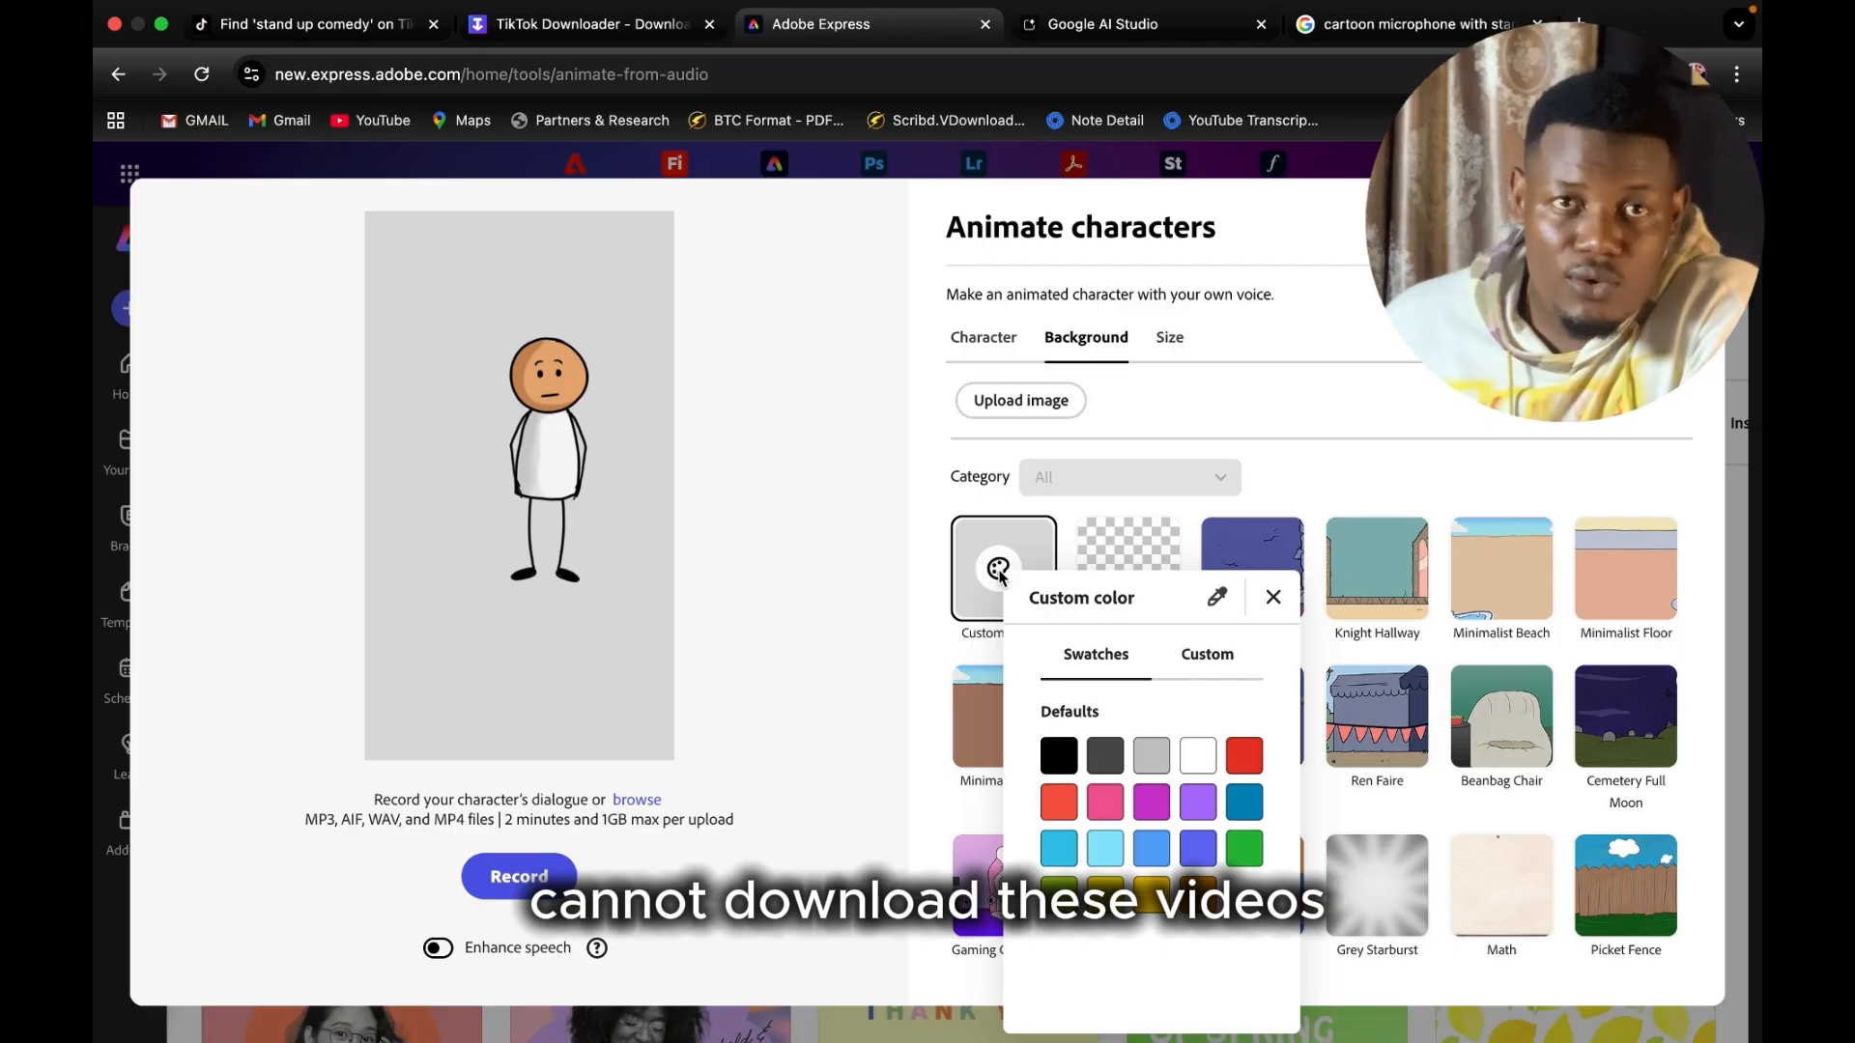
pyautogui.click(1244, 850)
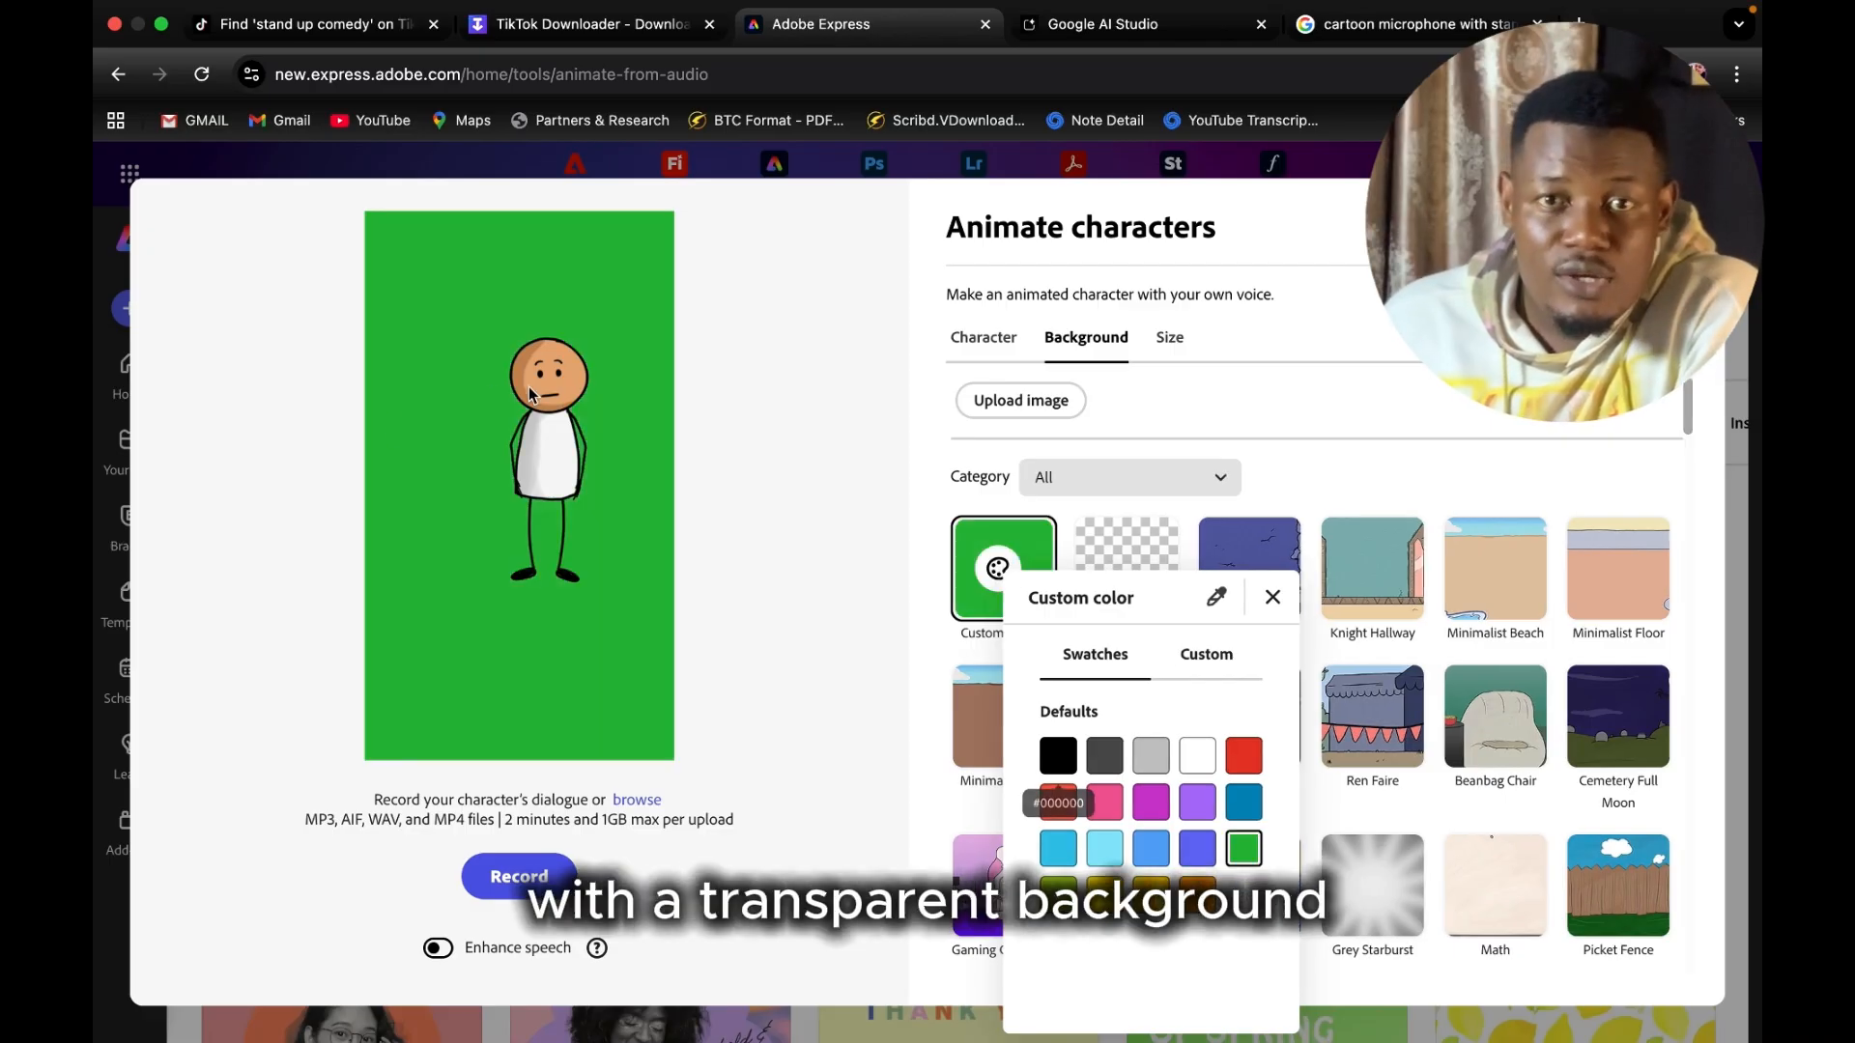
pyautogui.click(577, 410)
pyautogui.moveTo(565, 418); pyautogui.dragTo(575, 502)
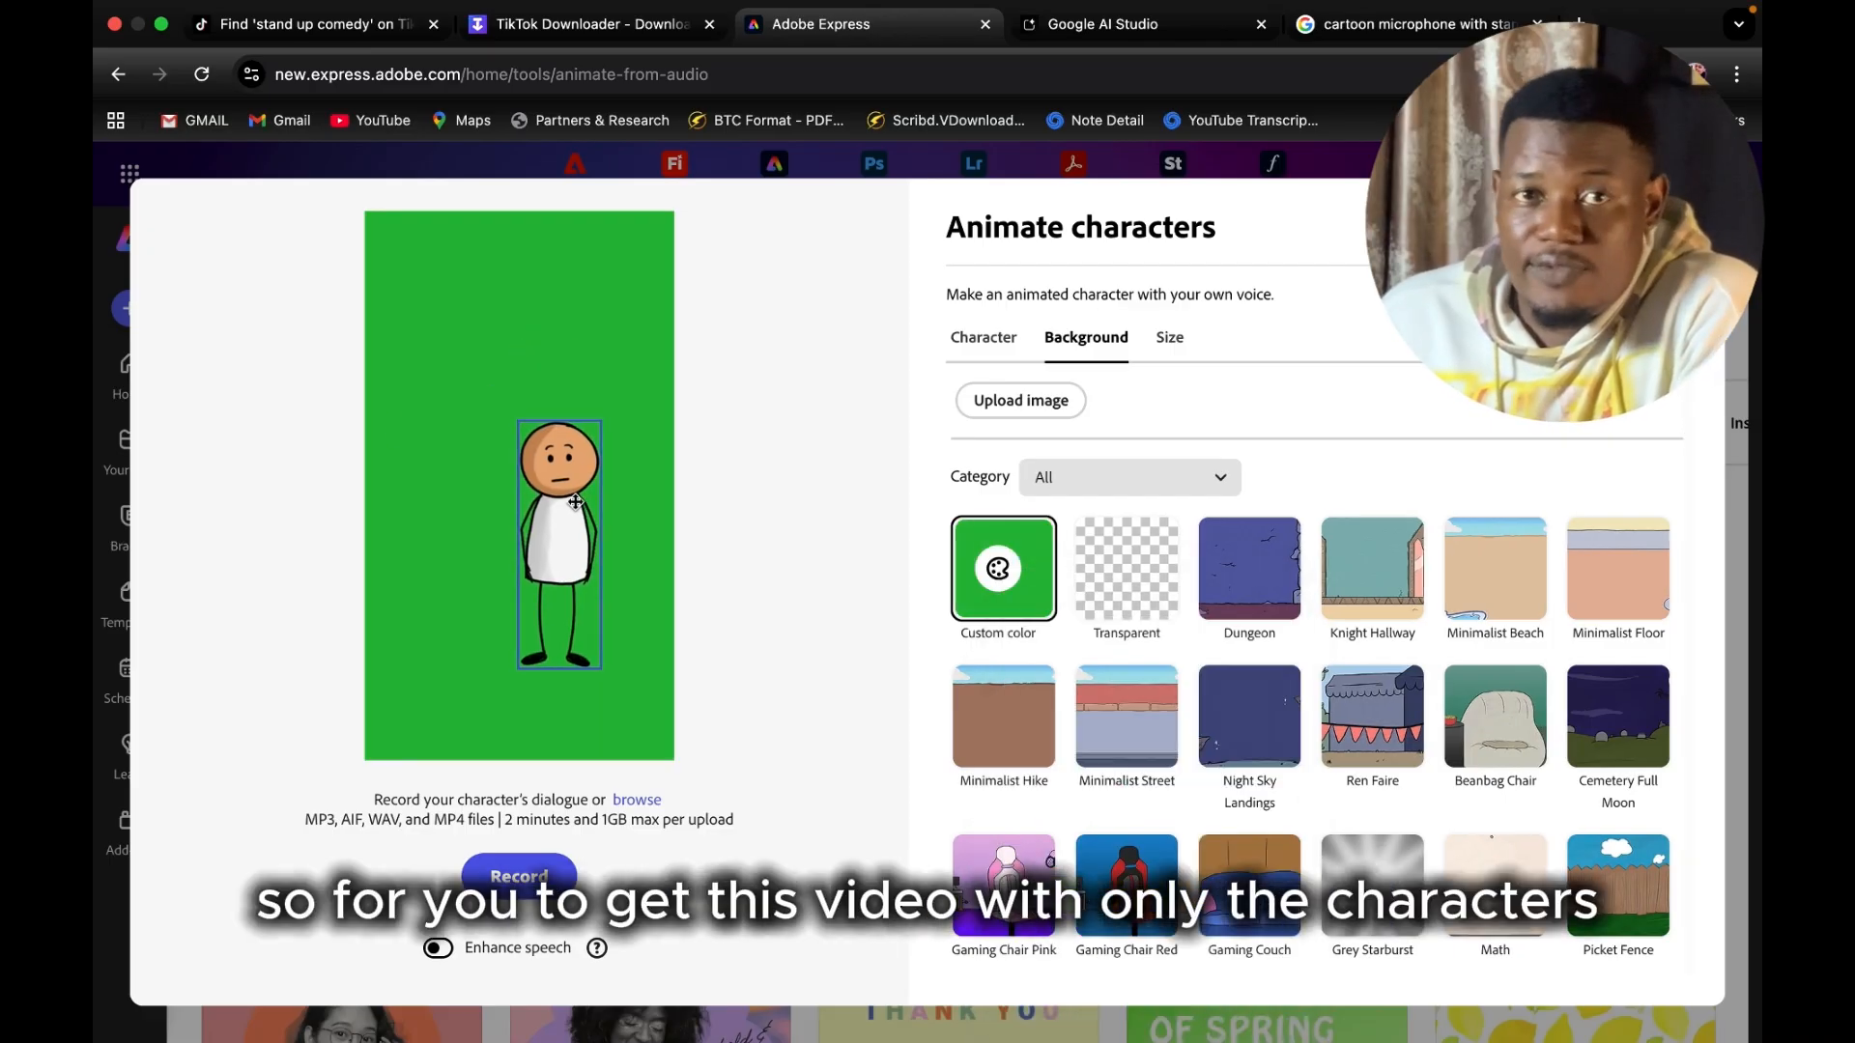
# Step: Replace the stickman with Magnuson, enlarge the character to 59% scale, and try Nico and Phoenix on the green background
pyautogui.click(986, 336)
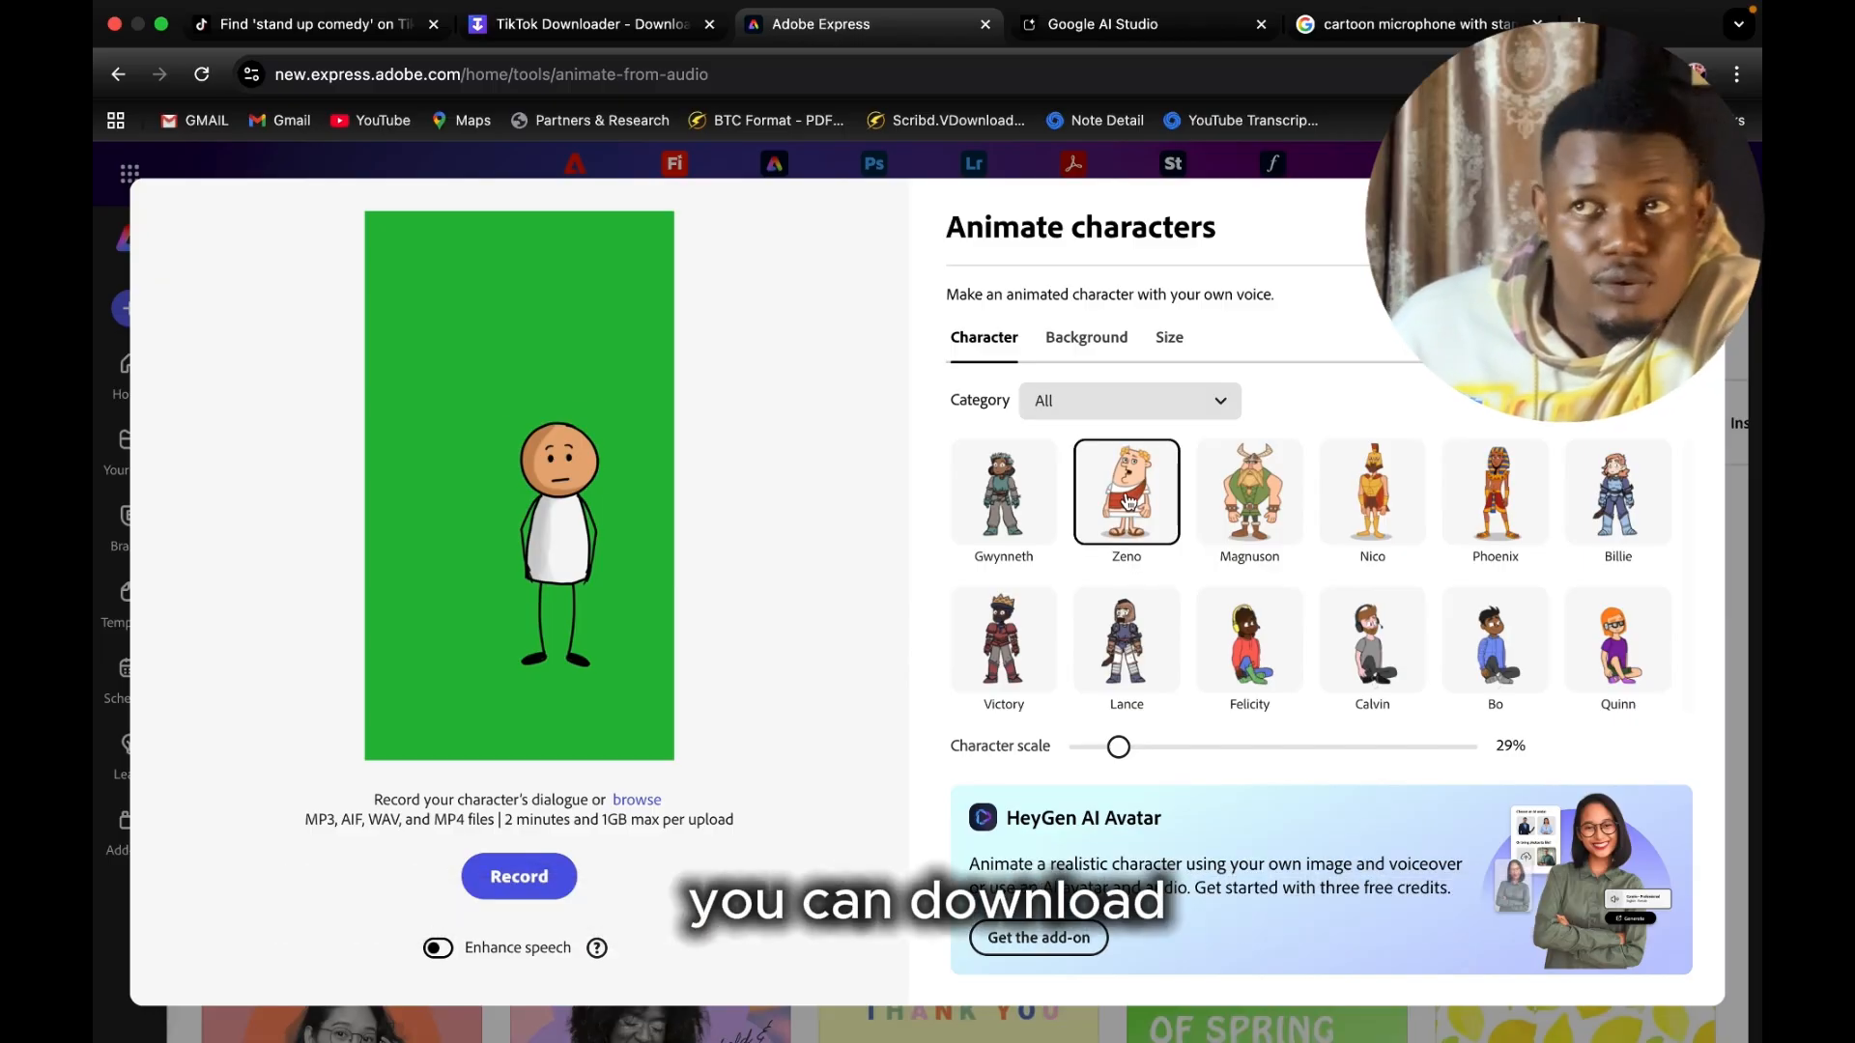
pyautogui.click(1246, 494)
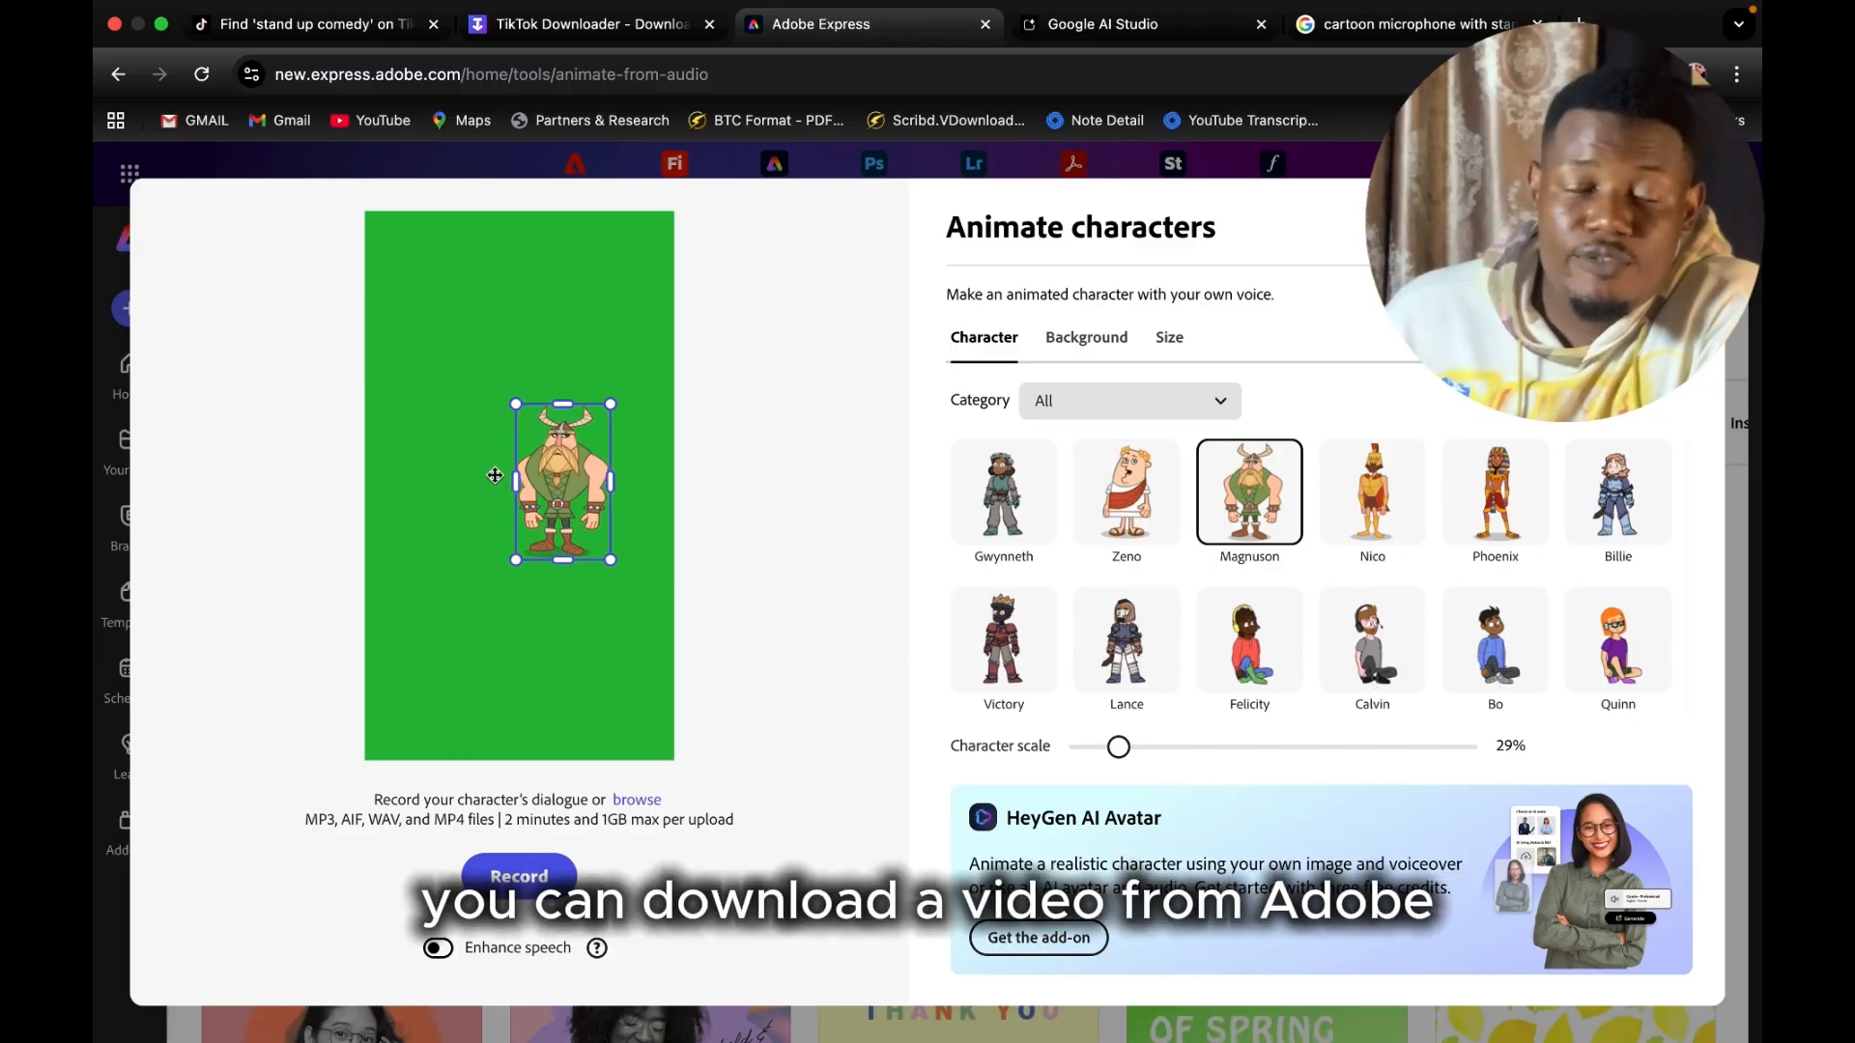
pyautogui.moveTo(515, 561); pyautogui.dragTo(402, 729)
pyautogui.click(1372, 458)
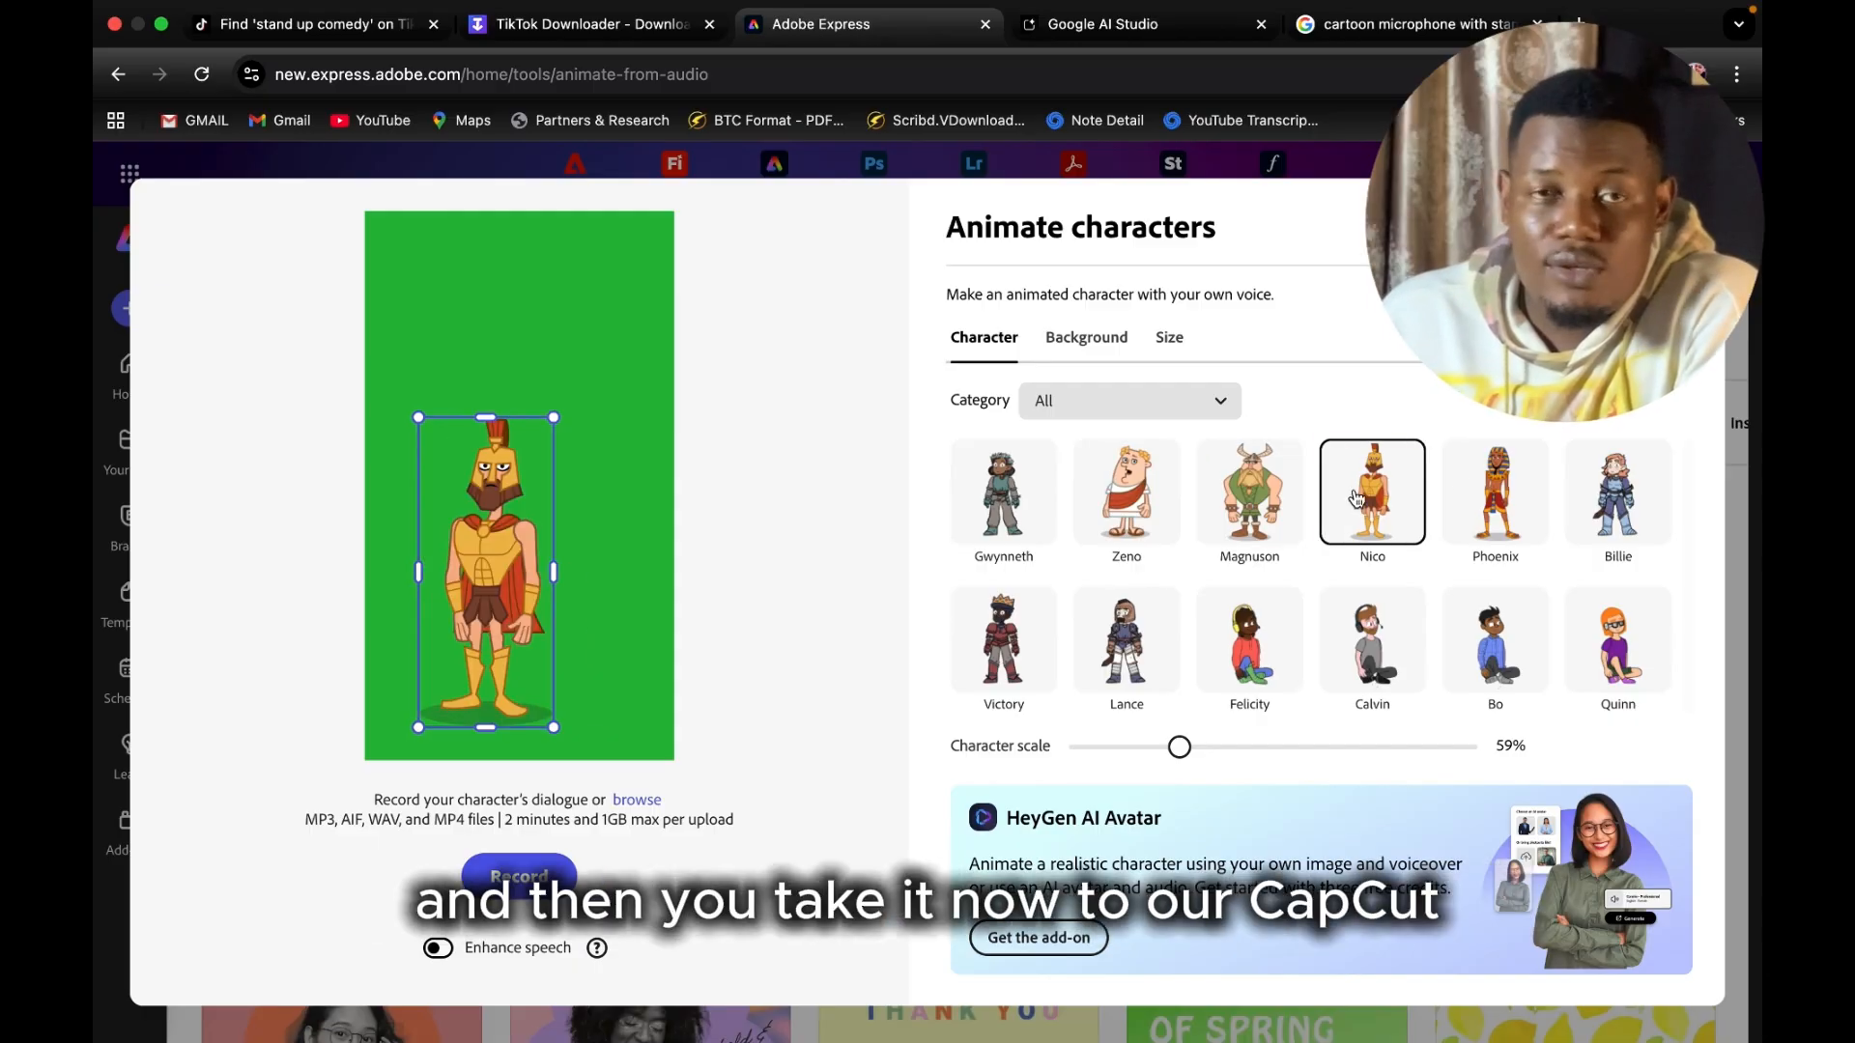
pyautogui.click(1510, 488)
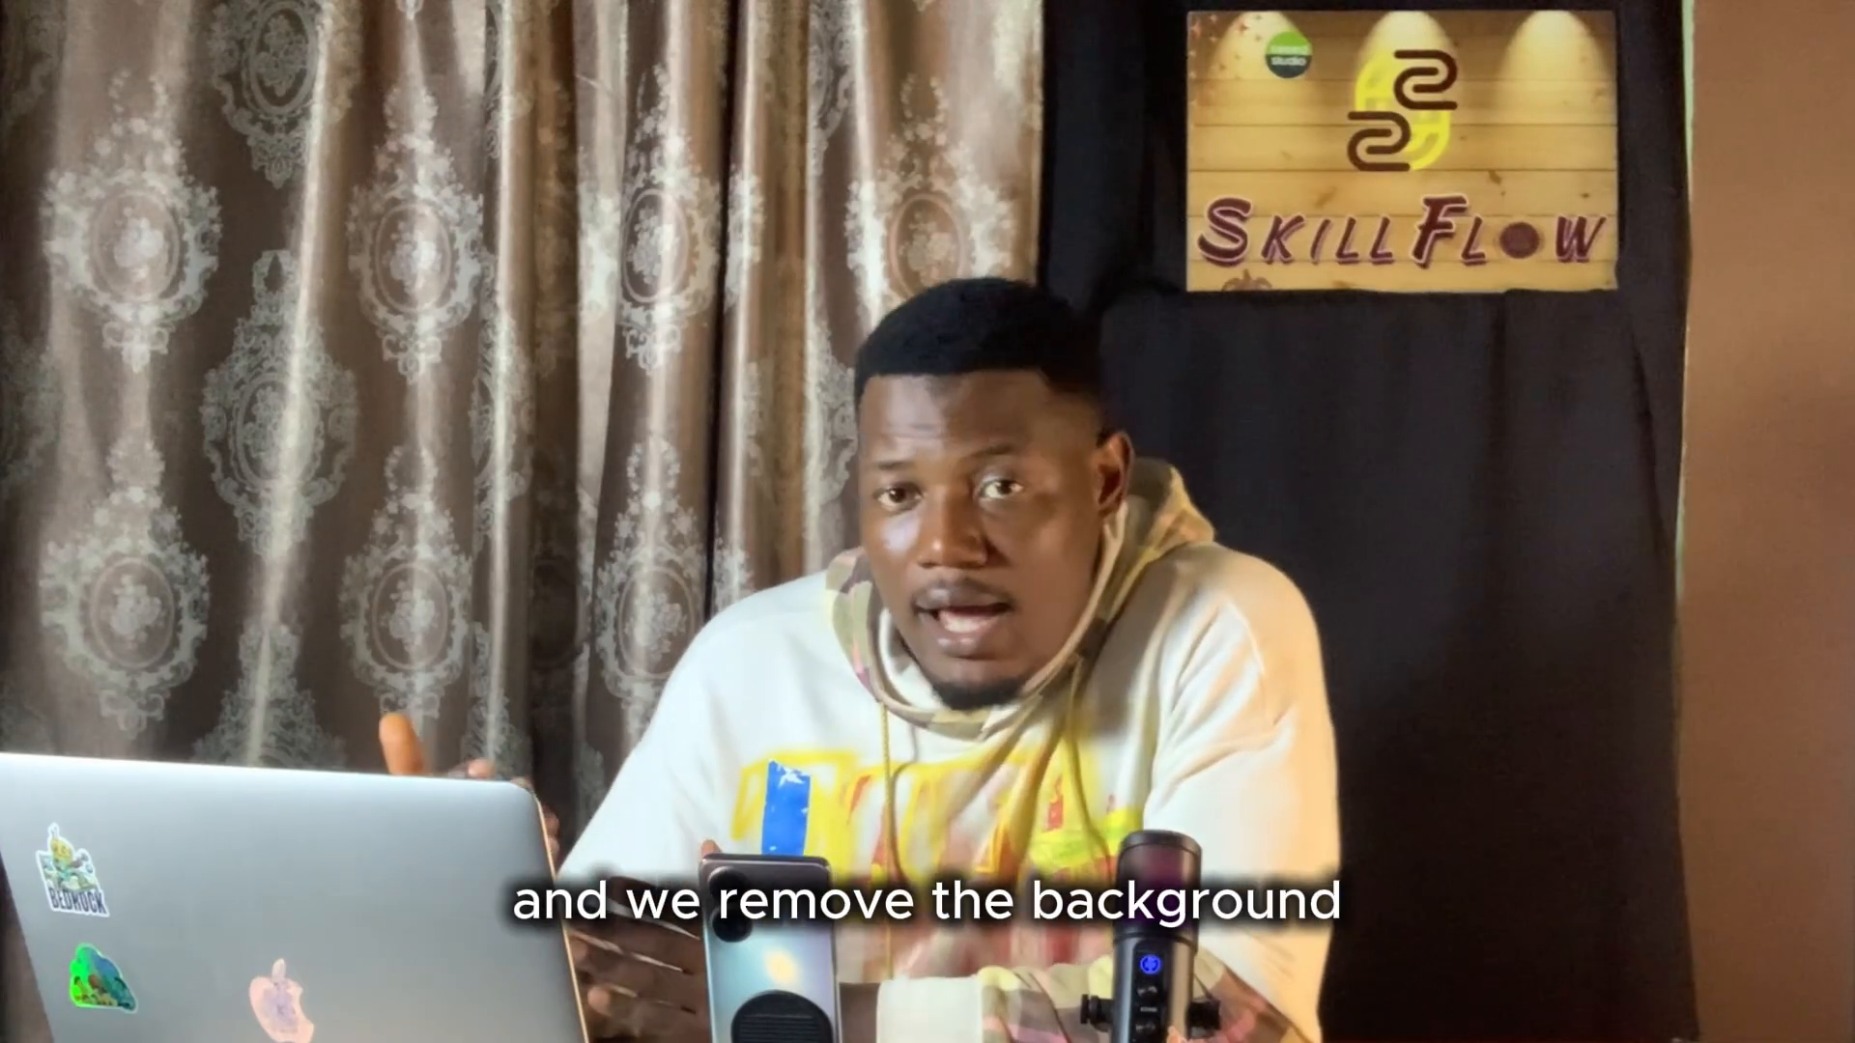